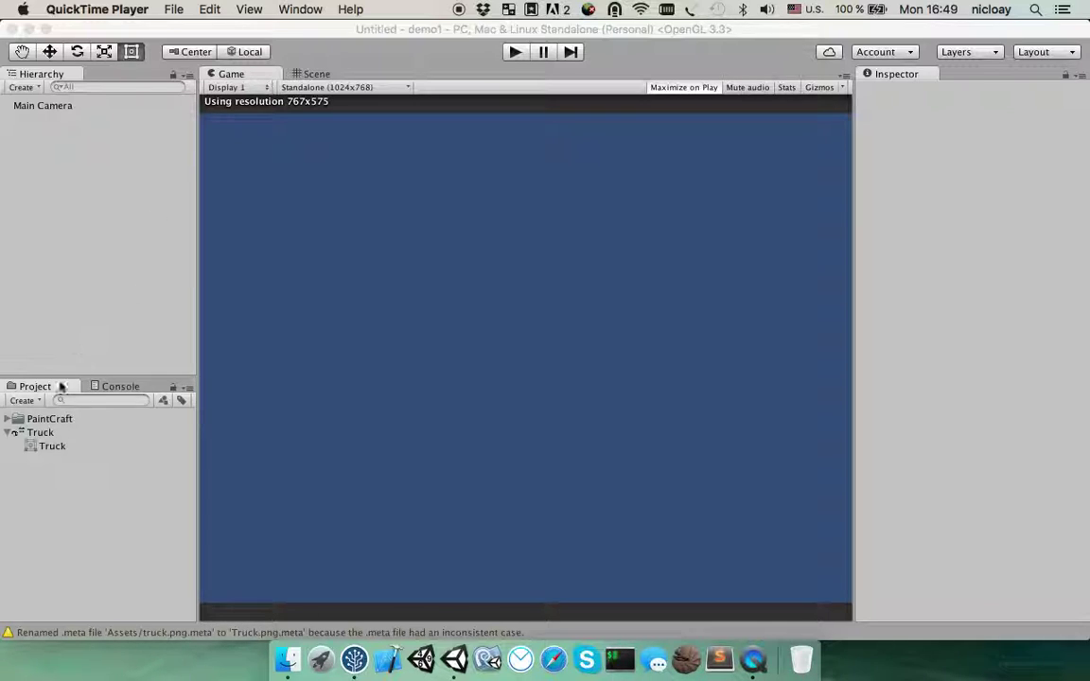
Select the Truck texture to show its import settings and open Truck.png in Preview
left_click(33, 437)
left_click(8, 434)
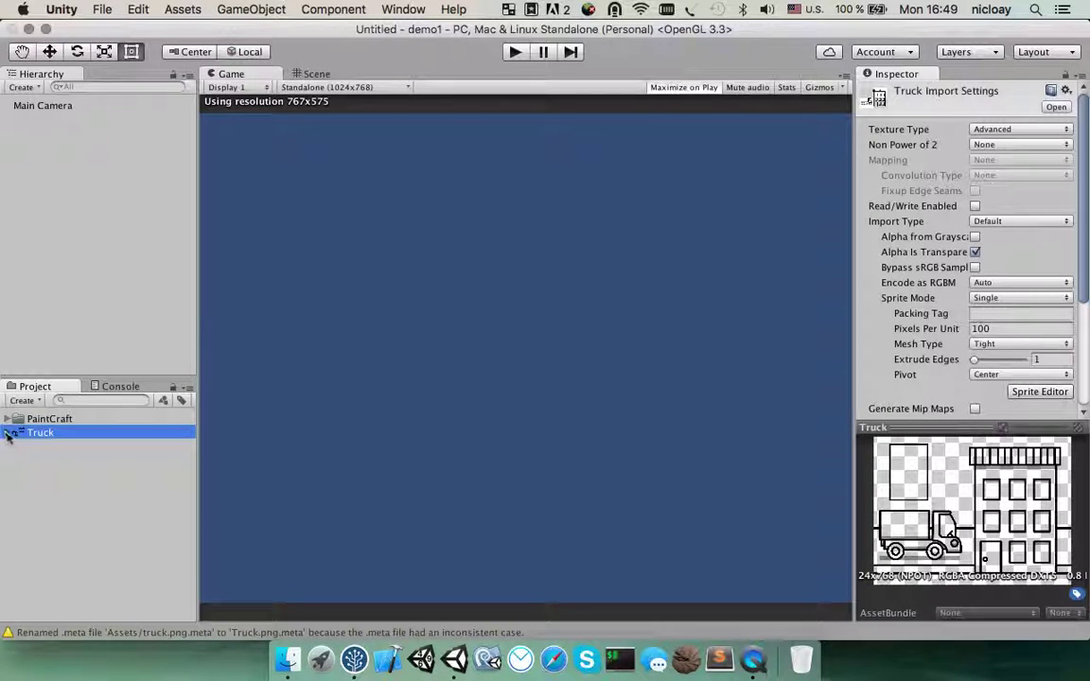
double_click(42, 434)
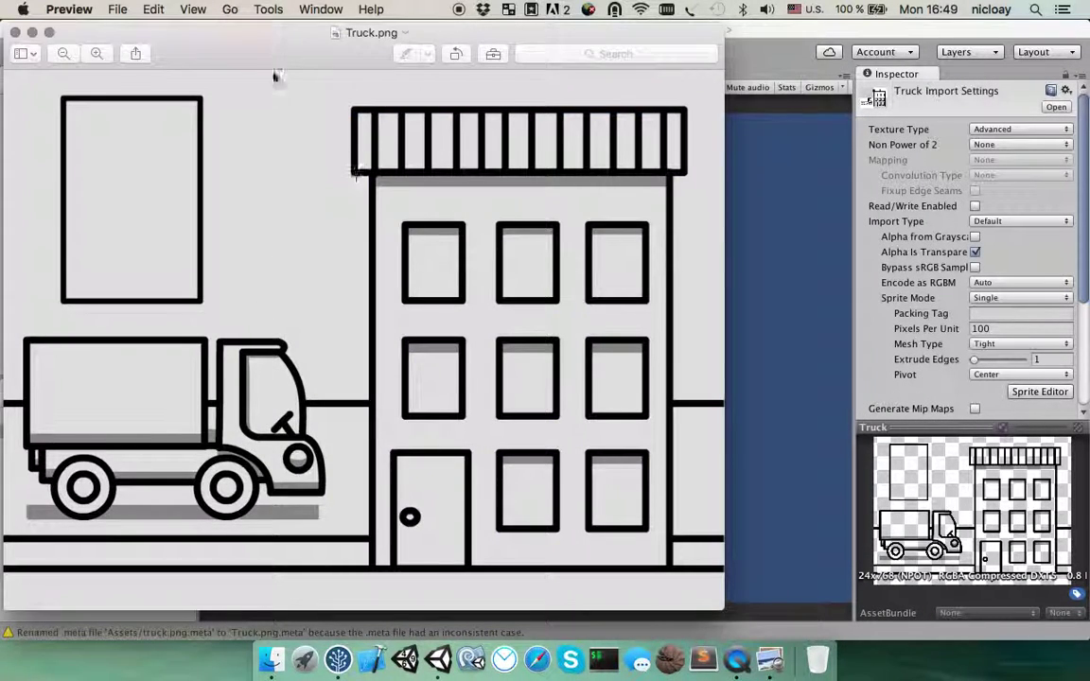
Inspect the truck image's top window shape and grey strip, then close Preview
left_click_drag(285, 31, 417, 29)
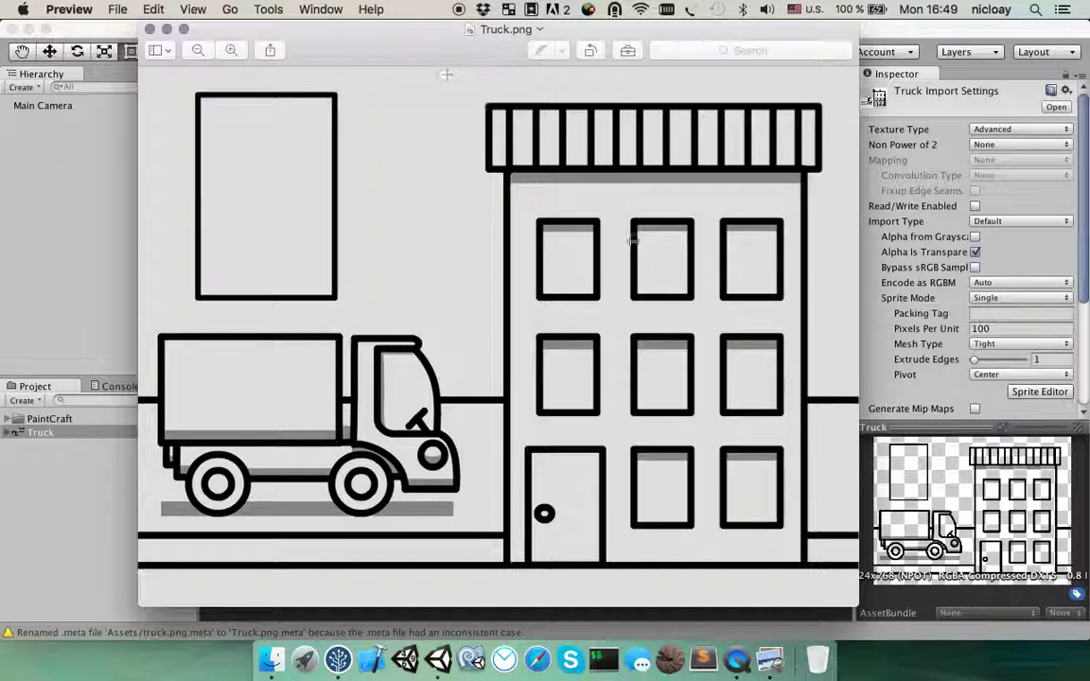
left_click_drag(539, 216, 607, 239)
left_click_drag(265, 491, 320, 523)
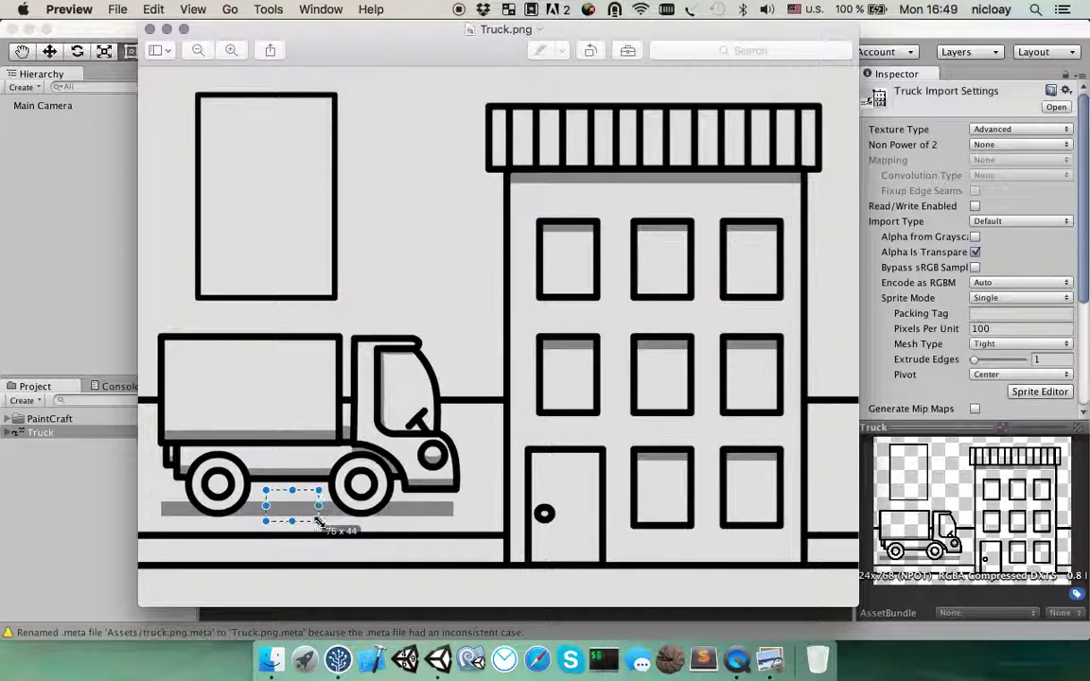
left_click(150, 29)
Open the ColoringBook scene from PaintCraft > Demo > ColoringBook
left_click(9, 418)
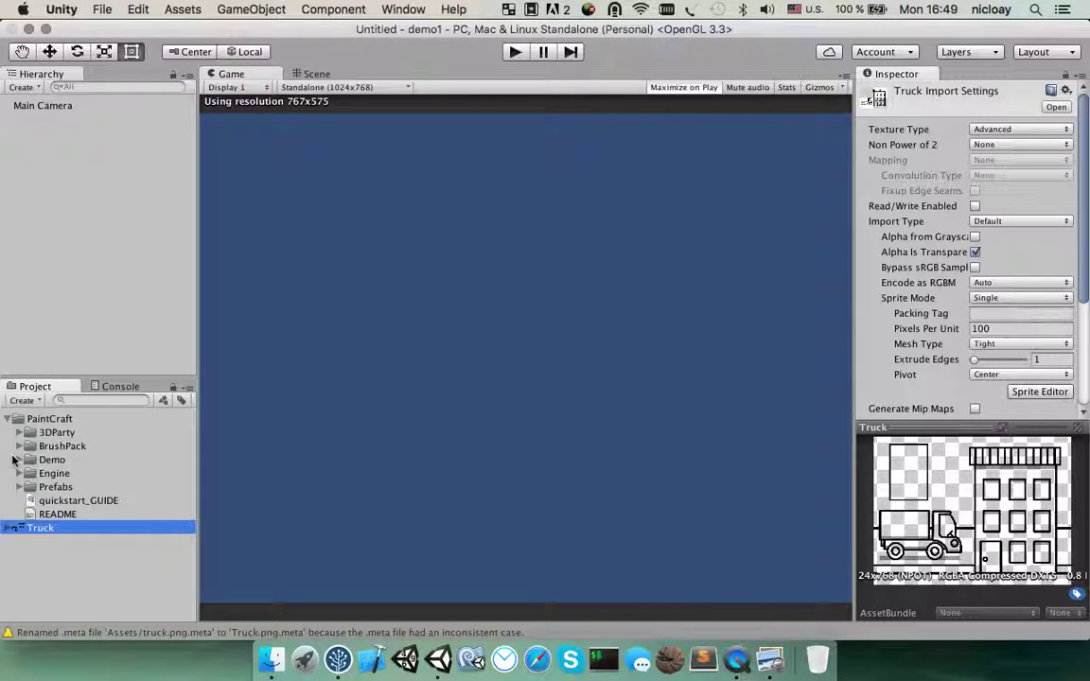
left_click(19, 460)
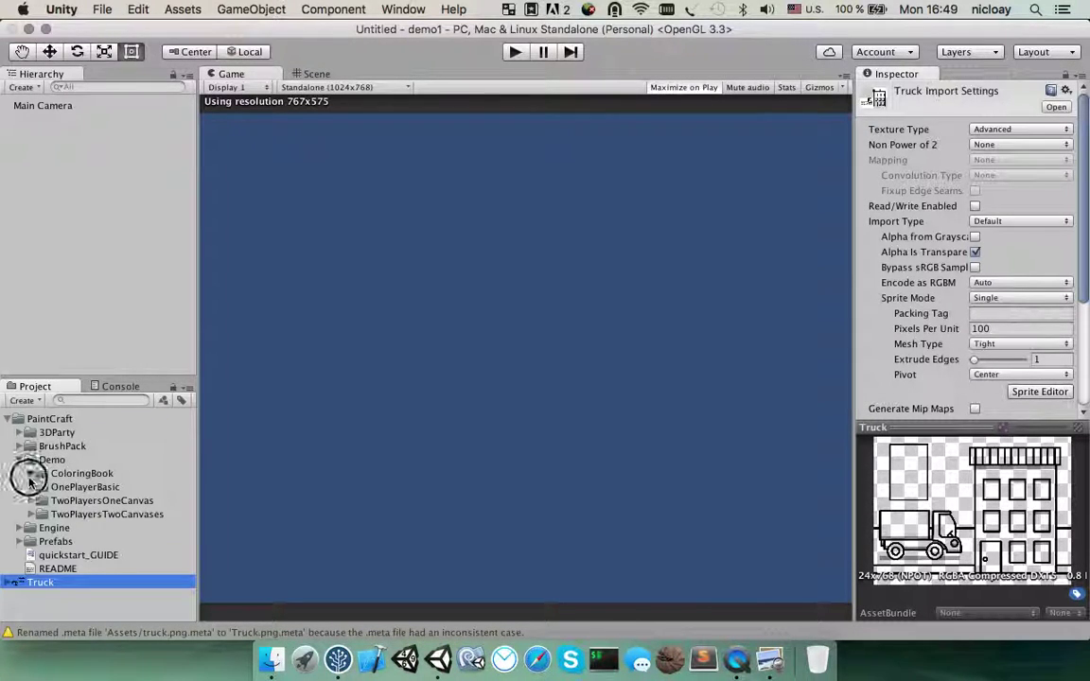
left_click(30, 474)
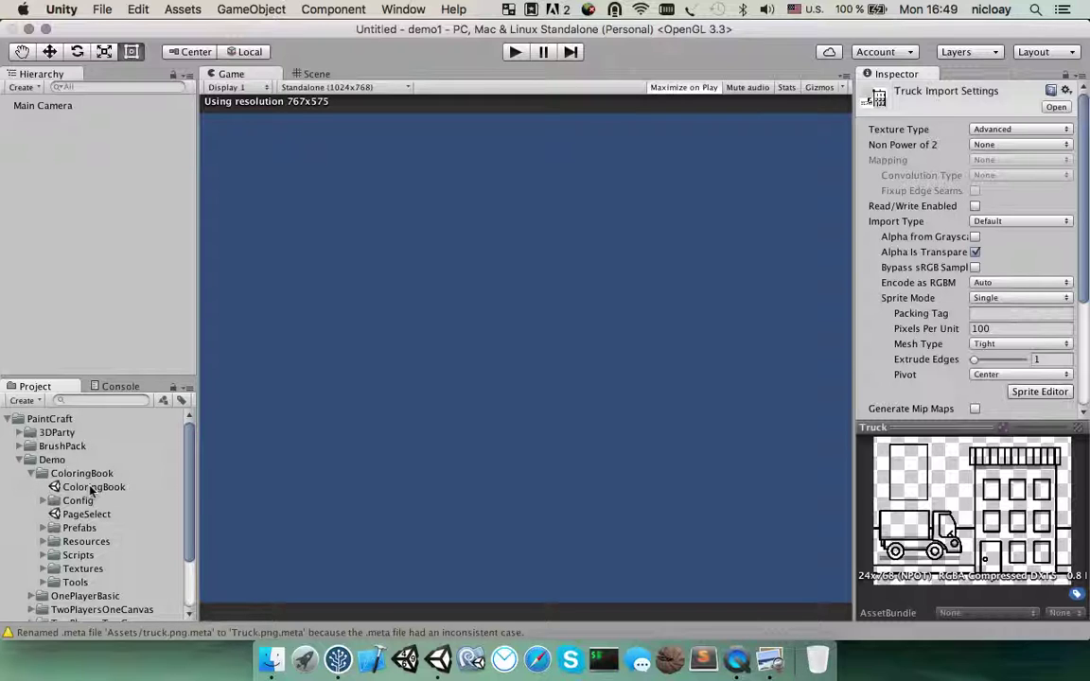
double_click(92, 488)
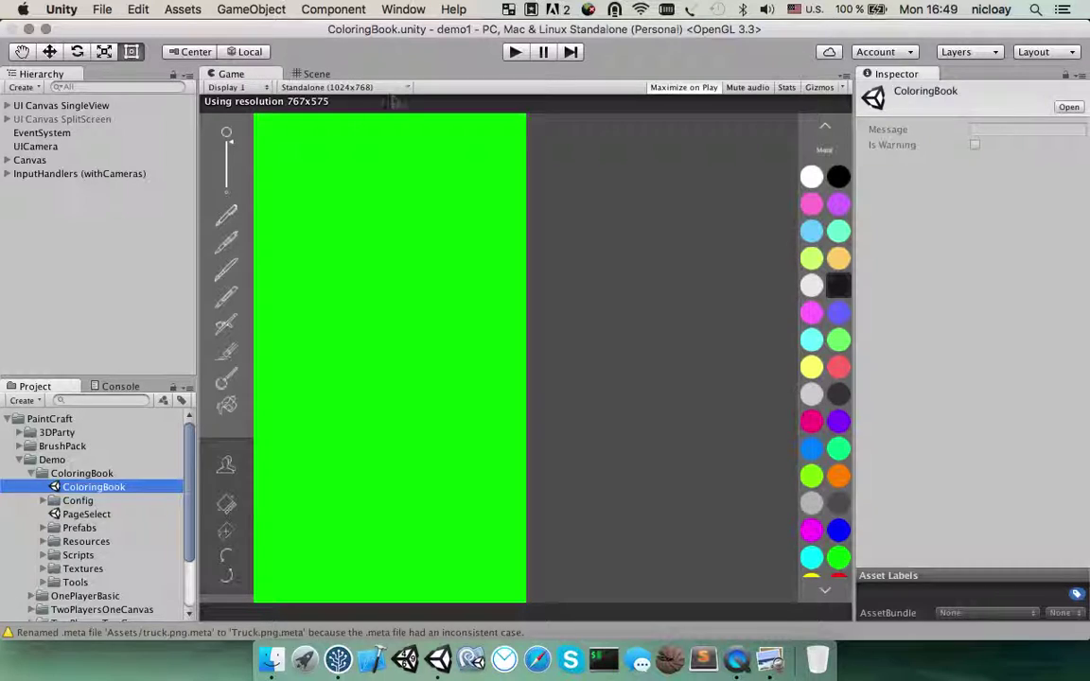
Set the Canvas Page Config to Fox, play the scene and fill the fox black
left_click(10, 160)
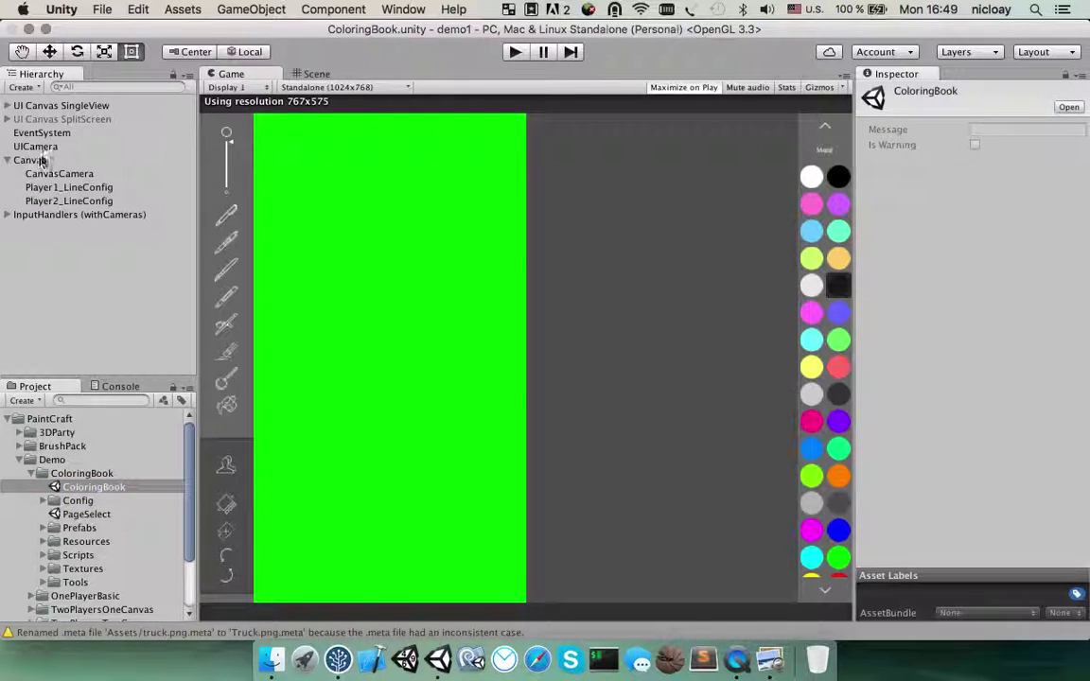
left_click(1081, 232)
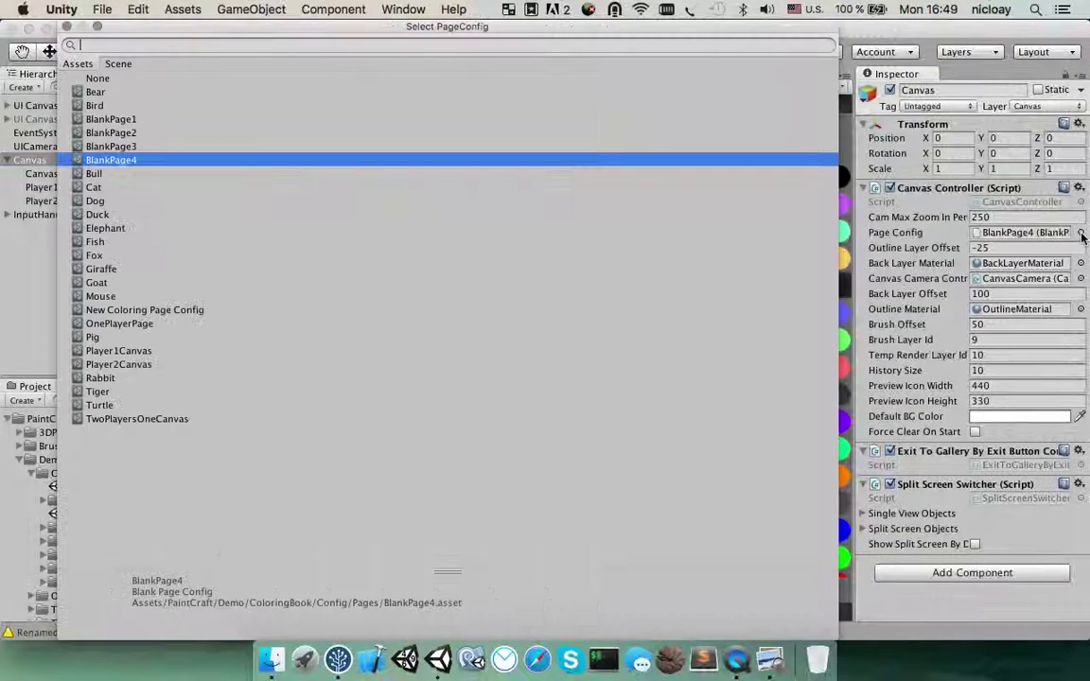
double_click(96, 255)
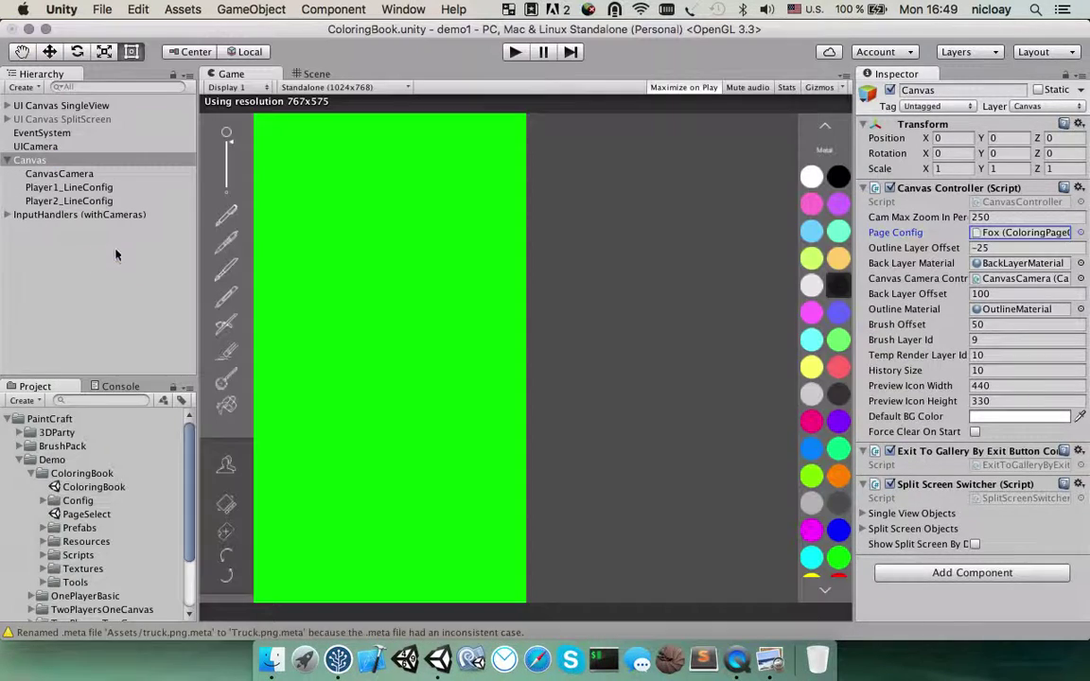
left_click(514, 53)
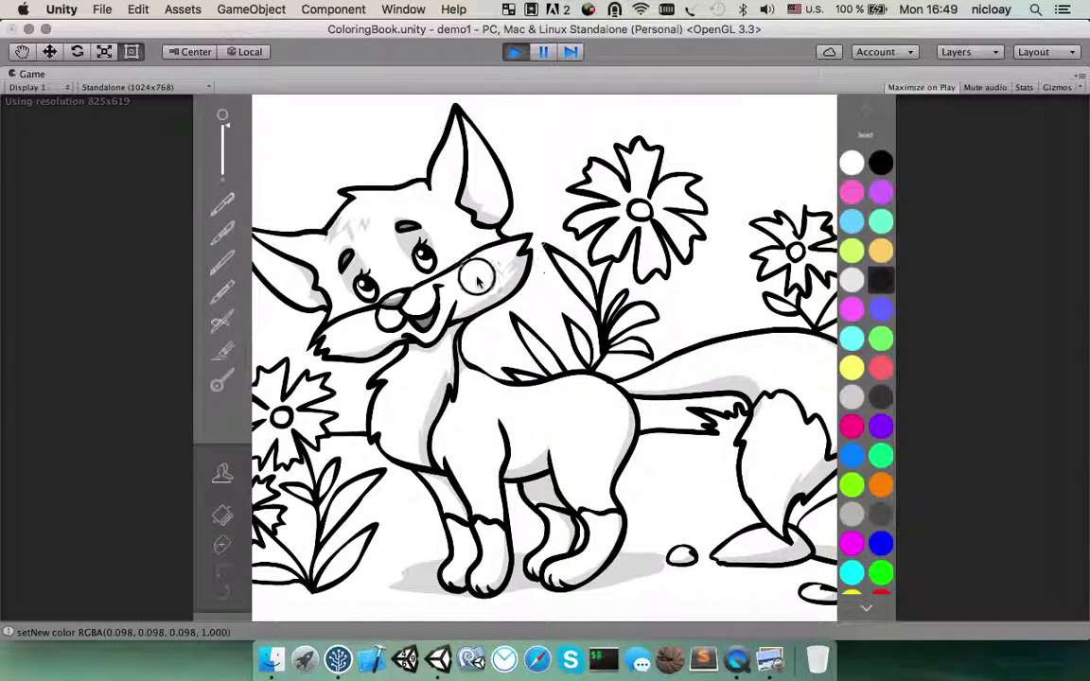
left_click(481, 286)
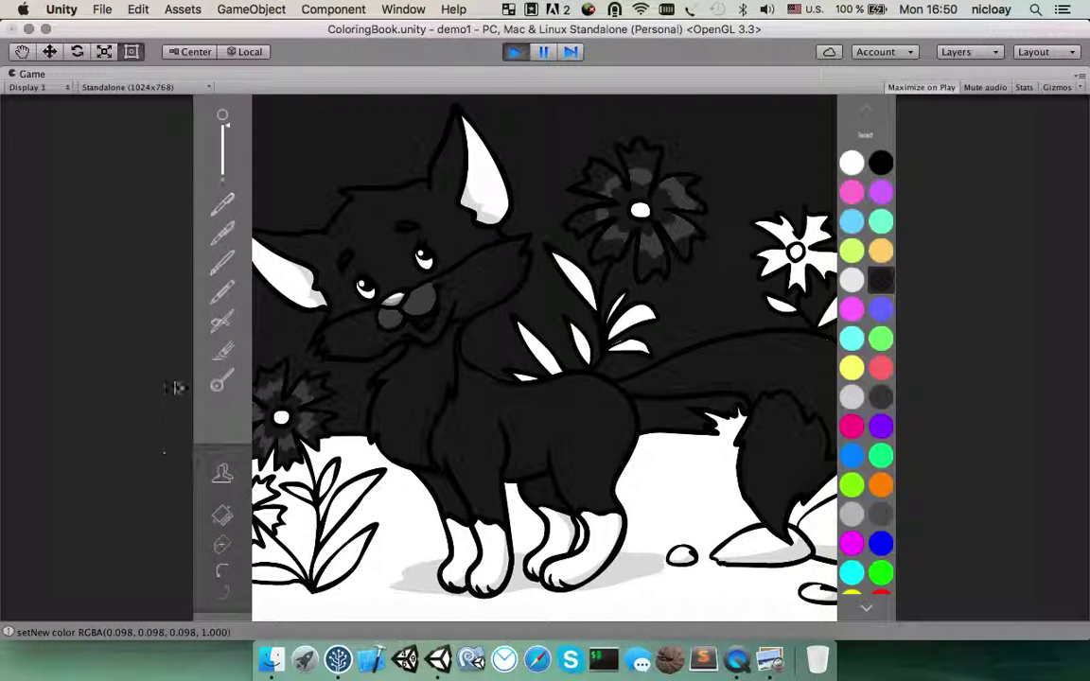
Paint the fox page's background and body light grey with another tool, then exit Play mode
left_click(227, 320)
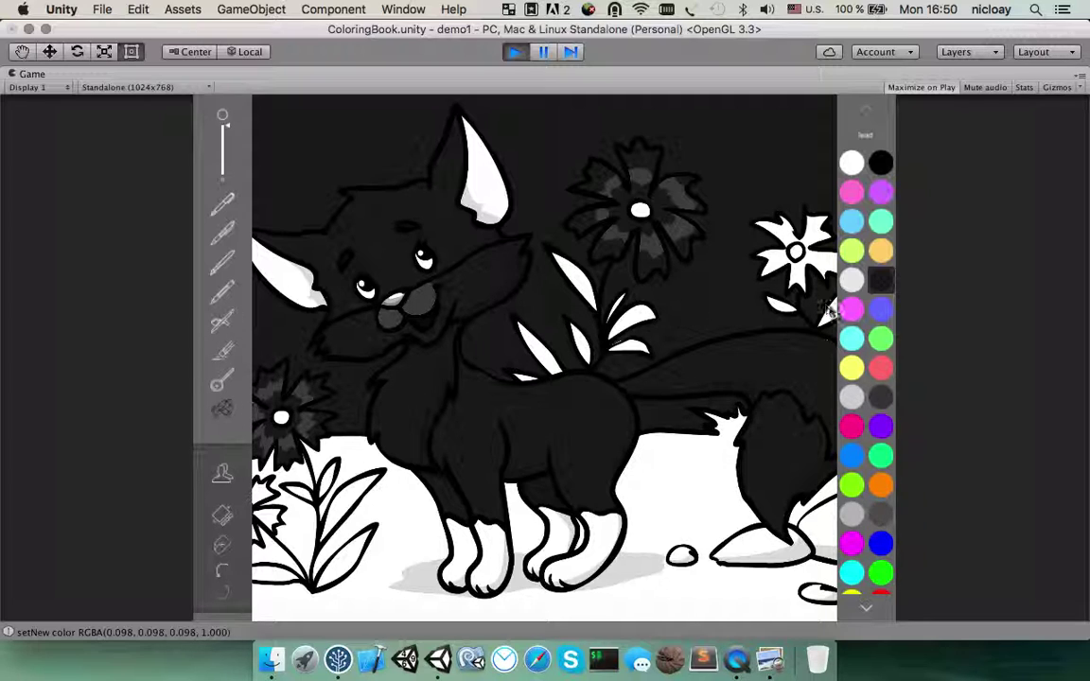
left_click(853, 284)
left_click(700, 287)
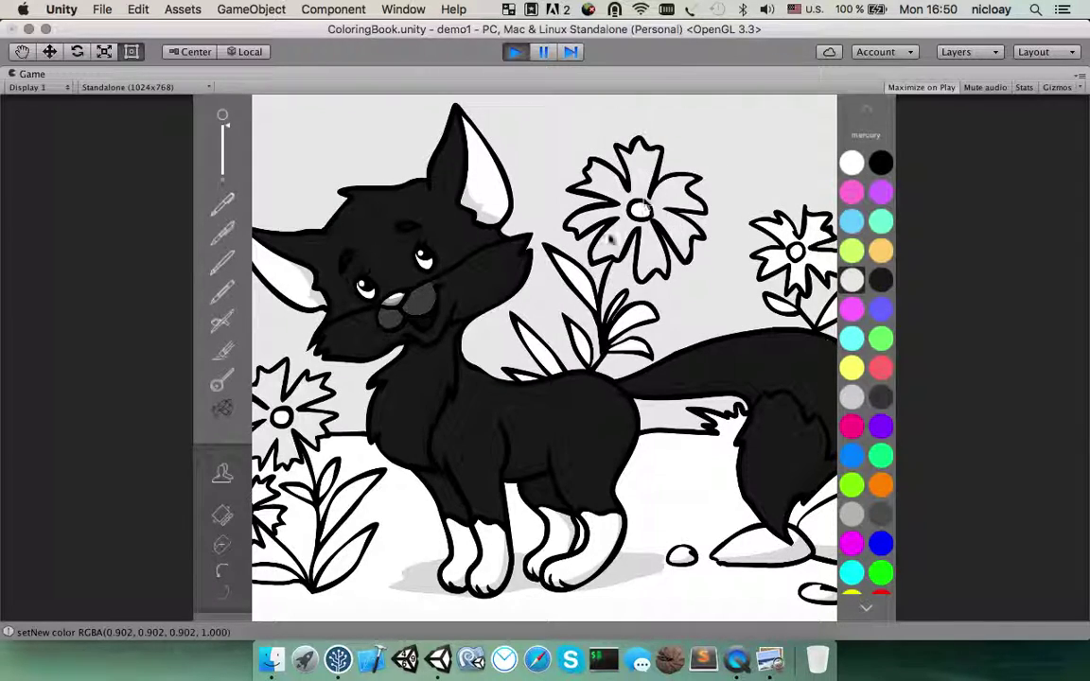
left_click(478, 411)
left_click(515, 51)
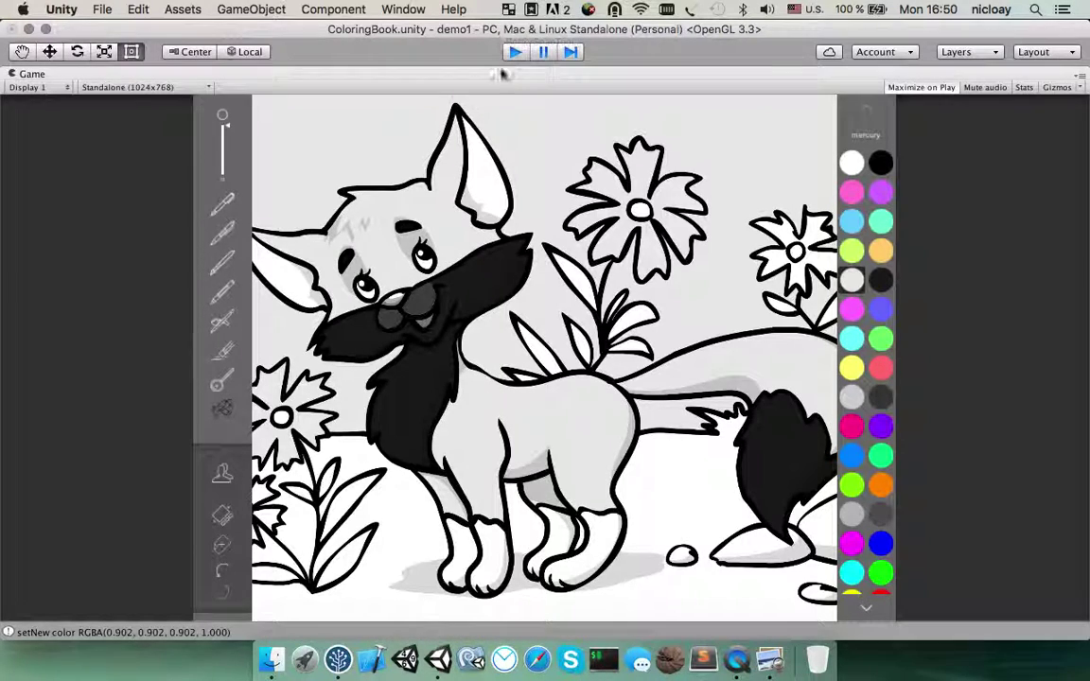
Select the BrushPack/Basic/Bucket/Bucket Tool asset and open the PaintCraft Brush Setup editor
left_click(7, 419)
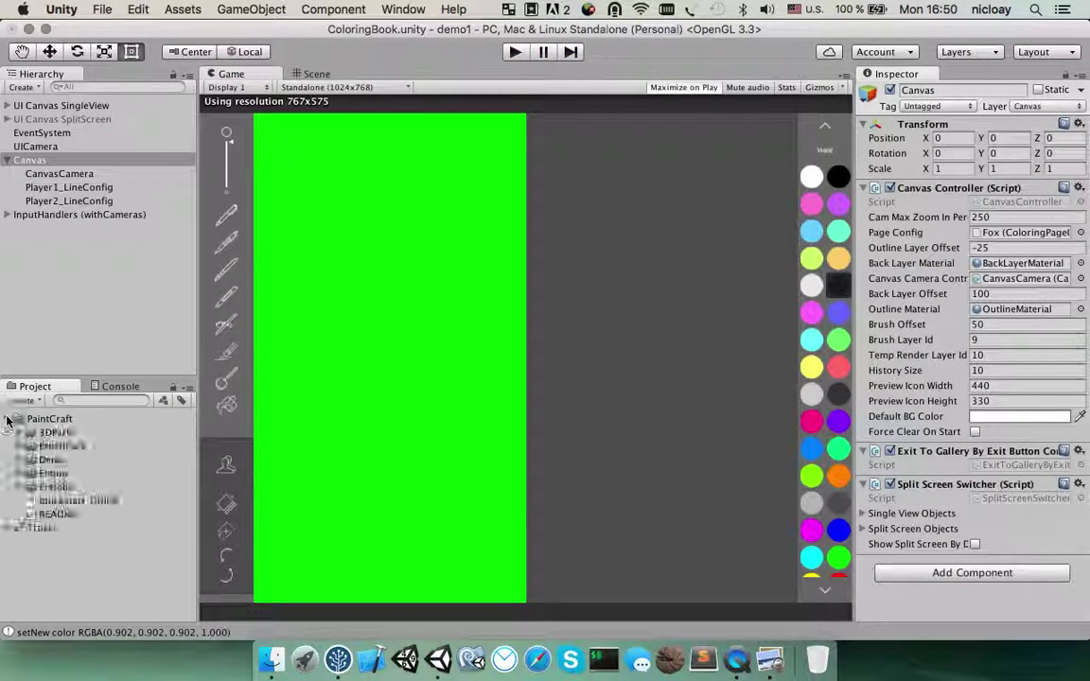
left_click(19, 447)
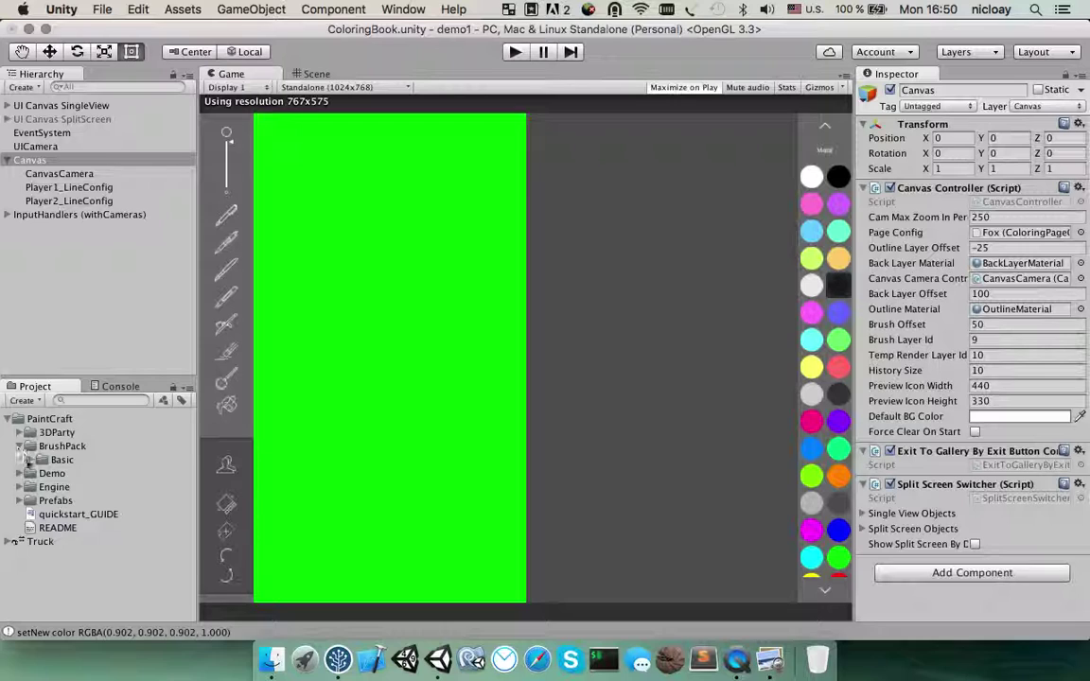
left_click(31, 460)
left_click(43, 487)
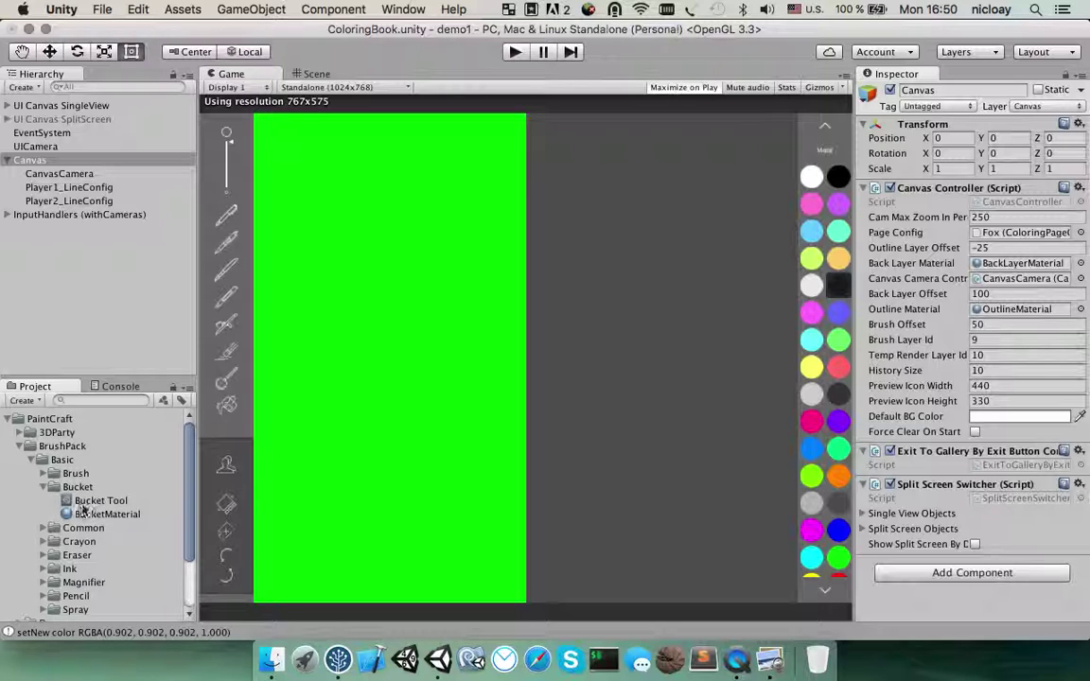
left_click(100, 500)
left_click(453, 9)
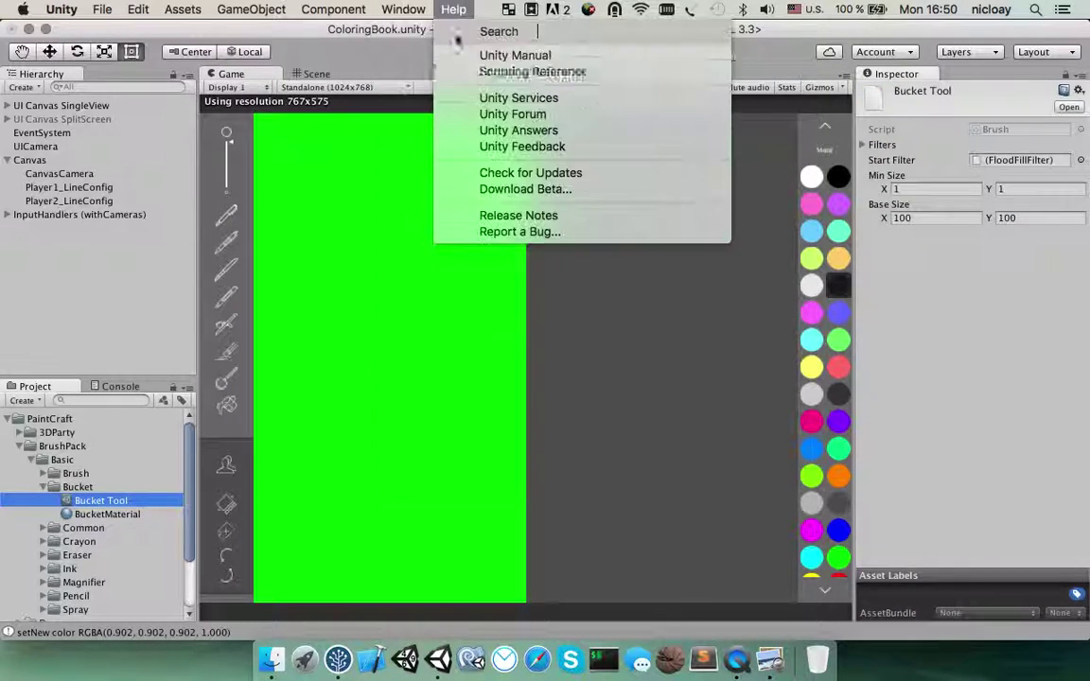
mouse_move(404, 9)
left_click(426, 115)
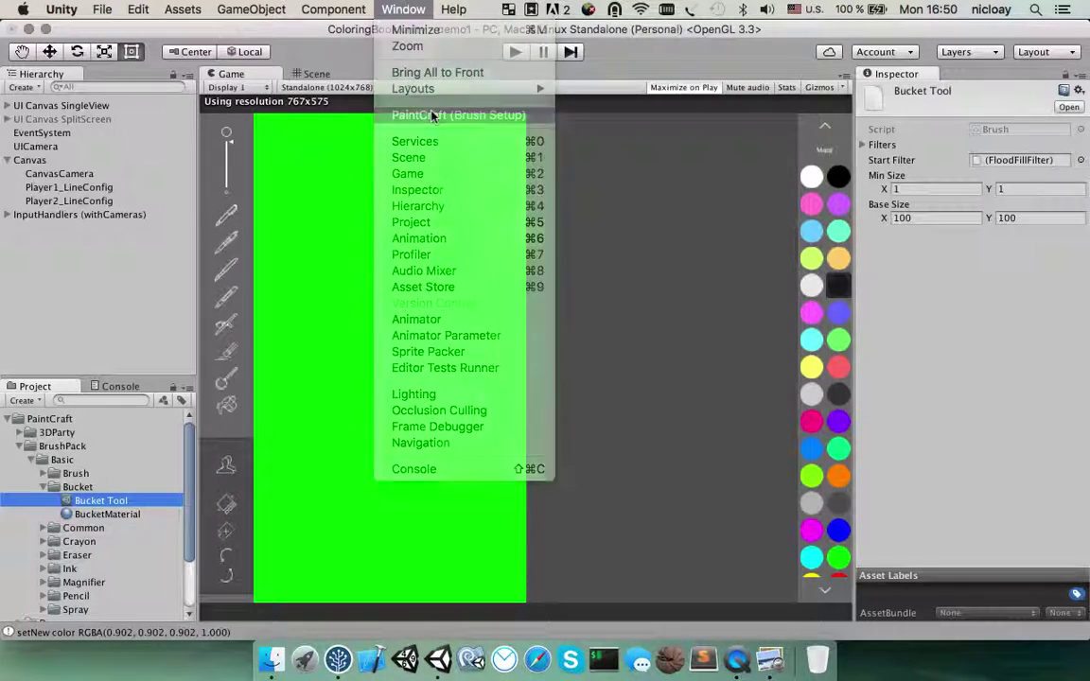
Add a RandomColor node wired from FloodFillFilter toward RenderSwatch, then play to test
left_click_drag(327, 156, 313, 132)
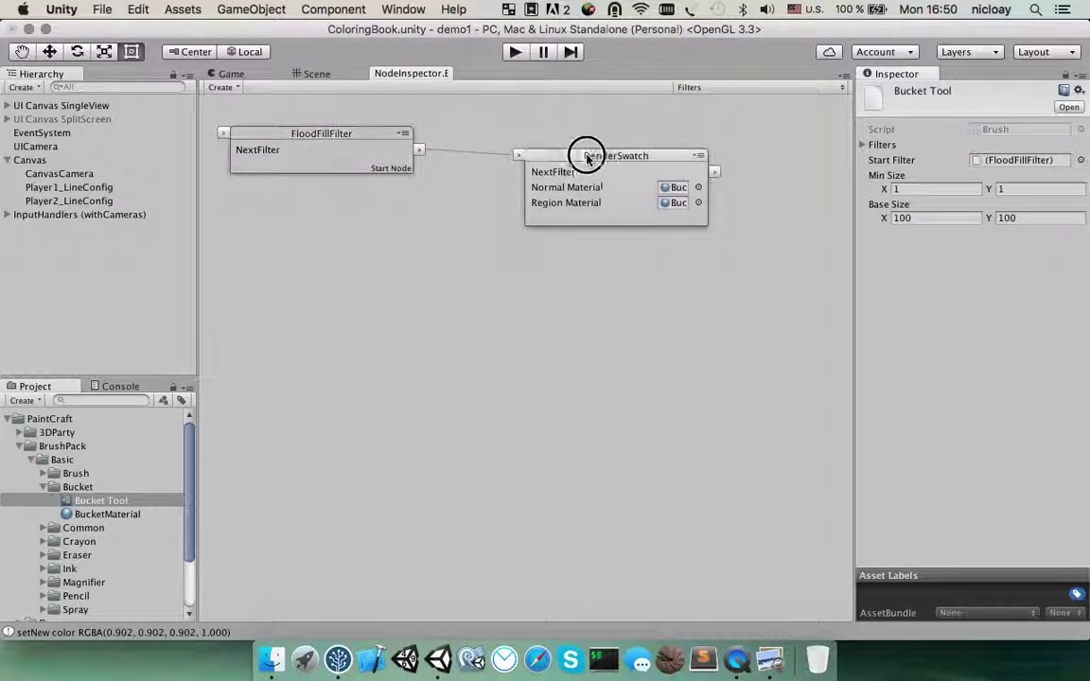
left_click_drag(584, 156, 610, 125)
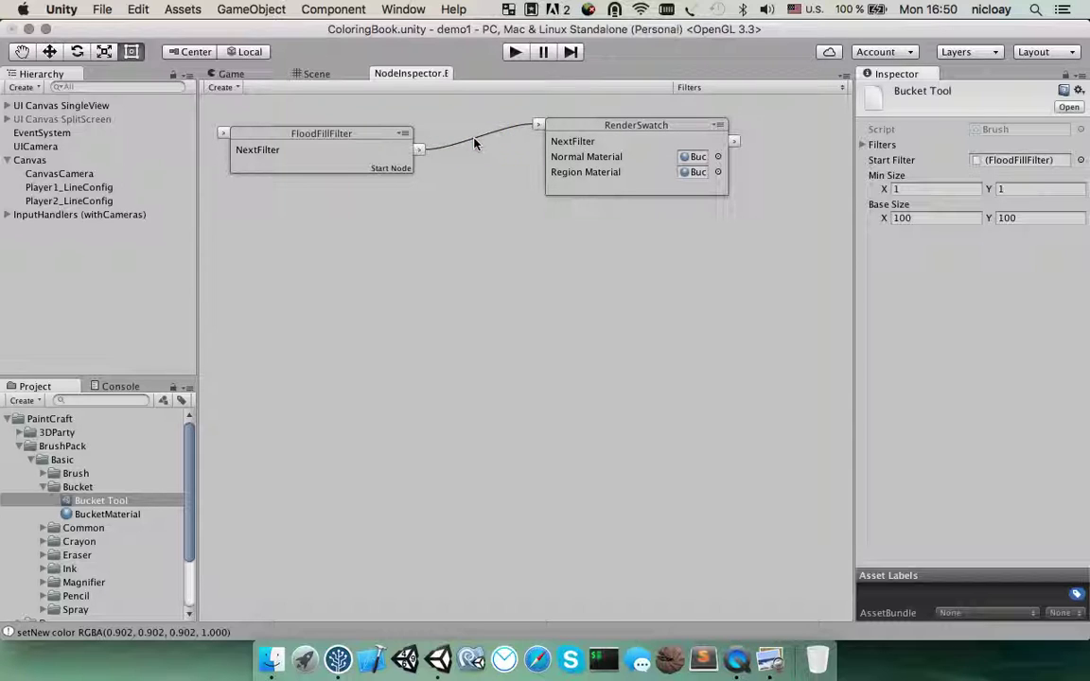
left_click(231, 87)
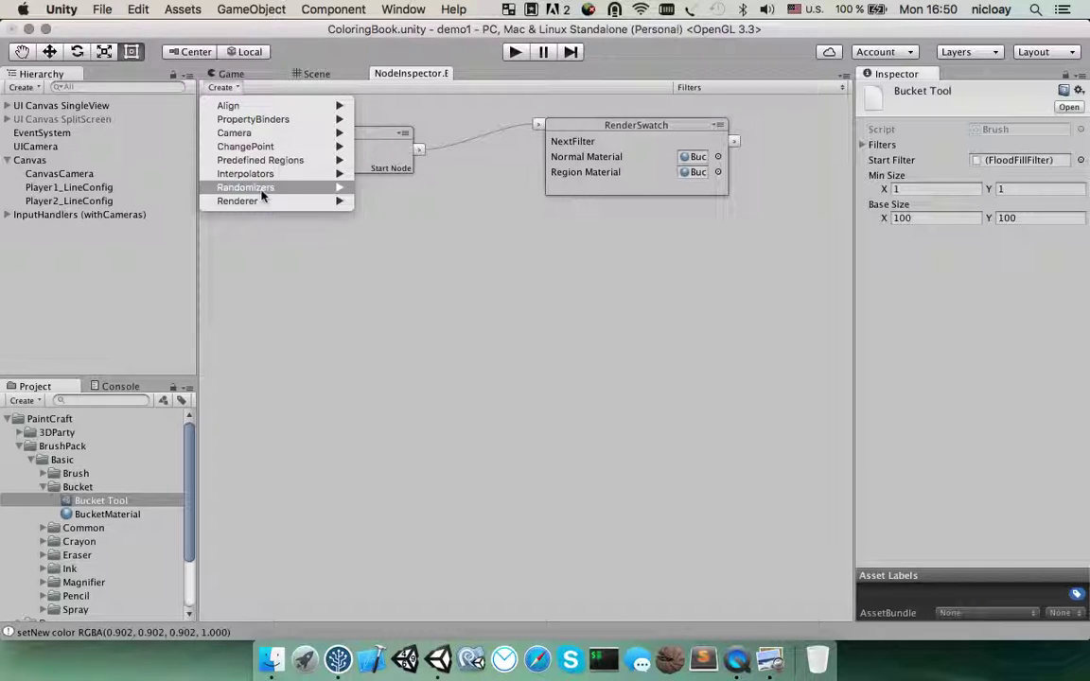
mouse_move(275, 188)
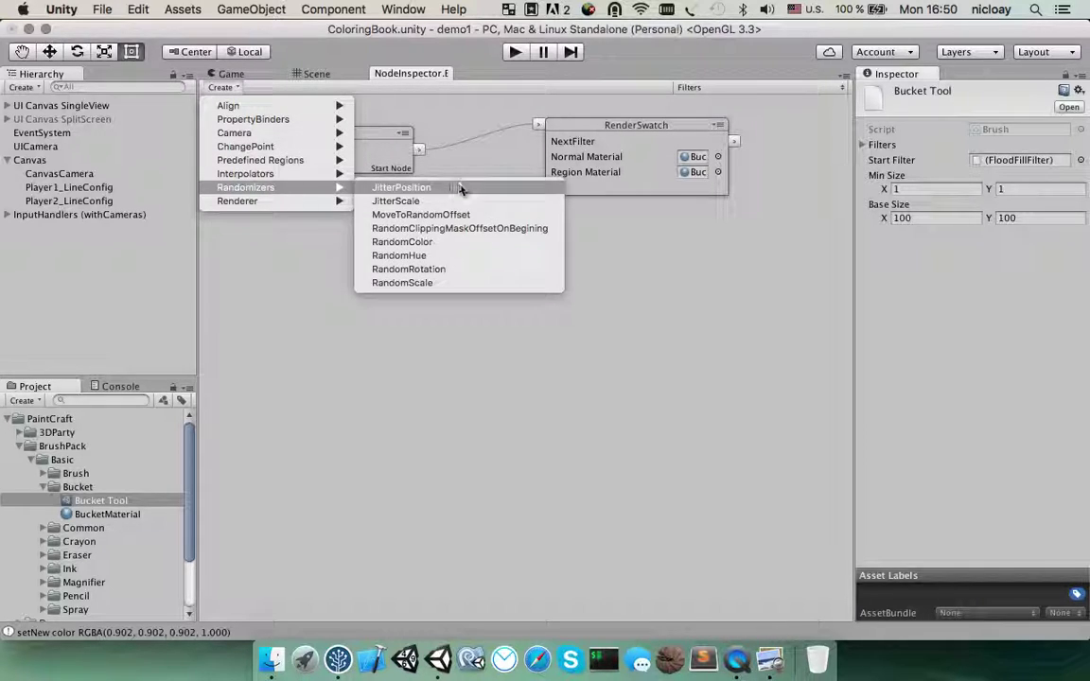
left_click(413, 248)
left_click_drag(333, 105, 490, 260)
left_click_drag(539, 124, 565, 275)
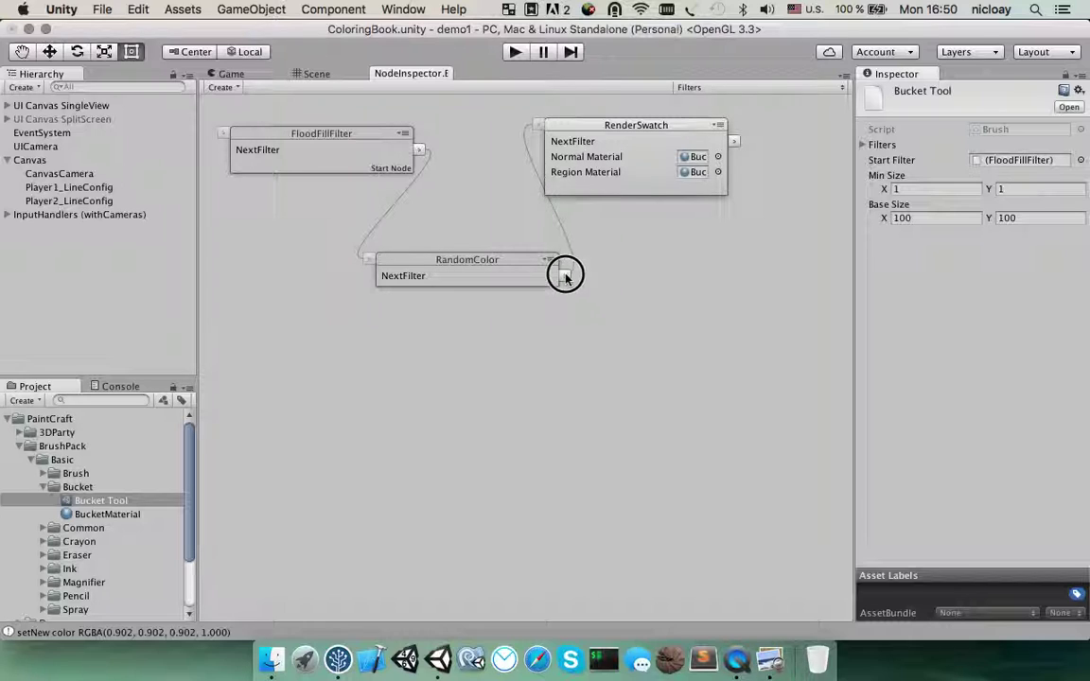
left_click(514, 54)
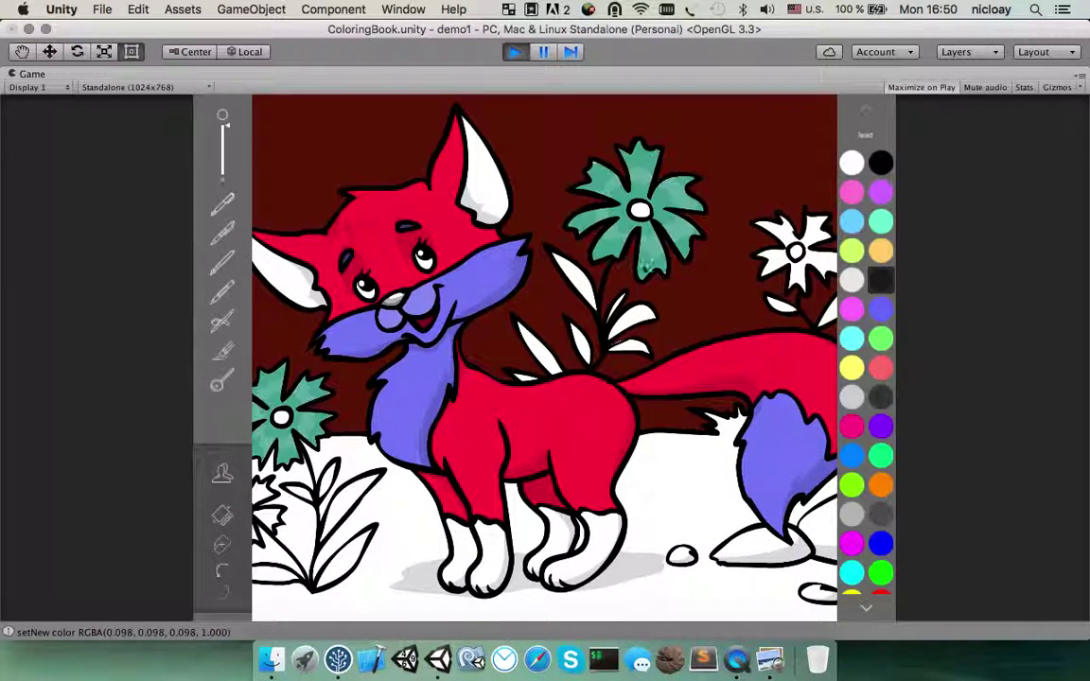
Give the ground and leaves purple random fills, colour the petals cream, then stop playing
left_click(688, 489)
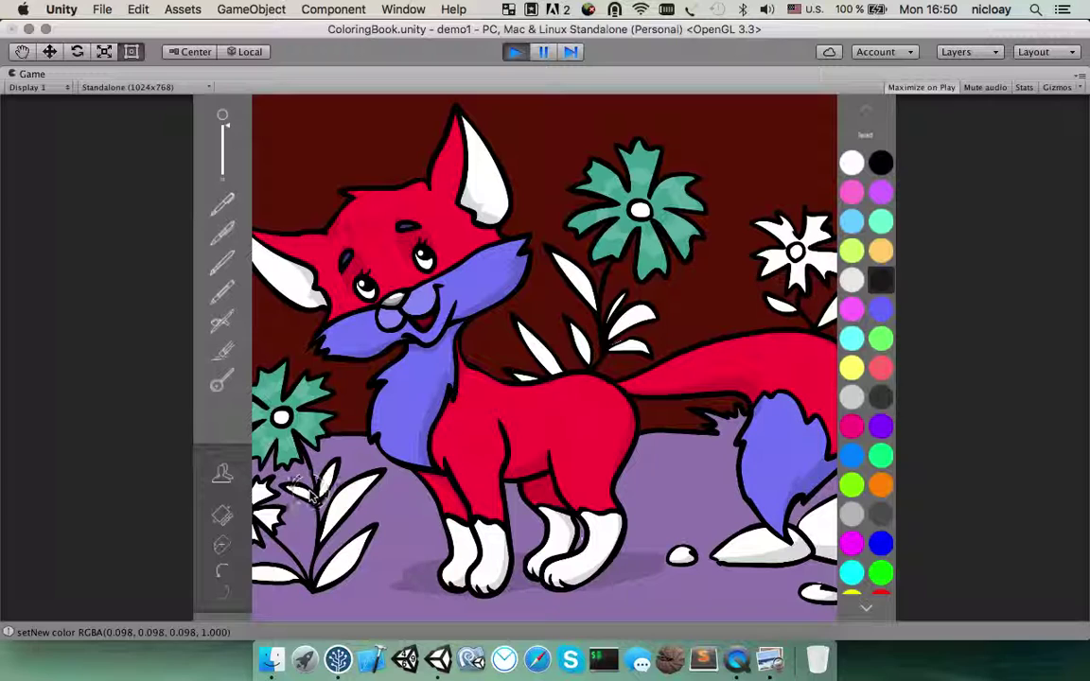
left_click(312, 499)
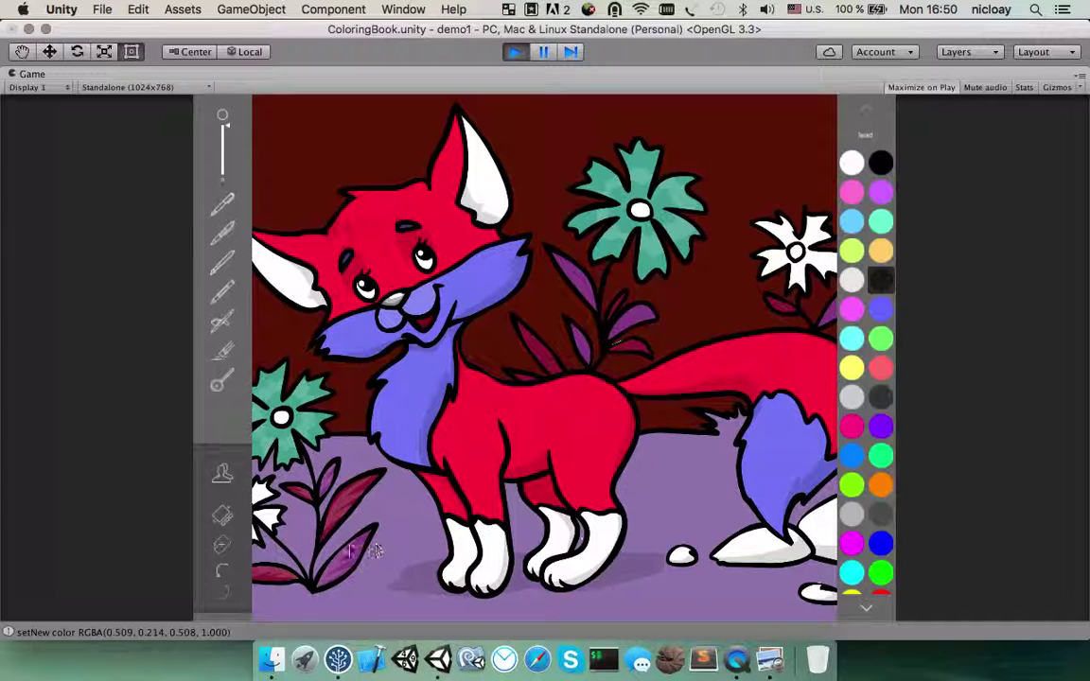
left_click(265, 511)
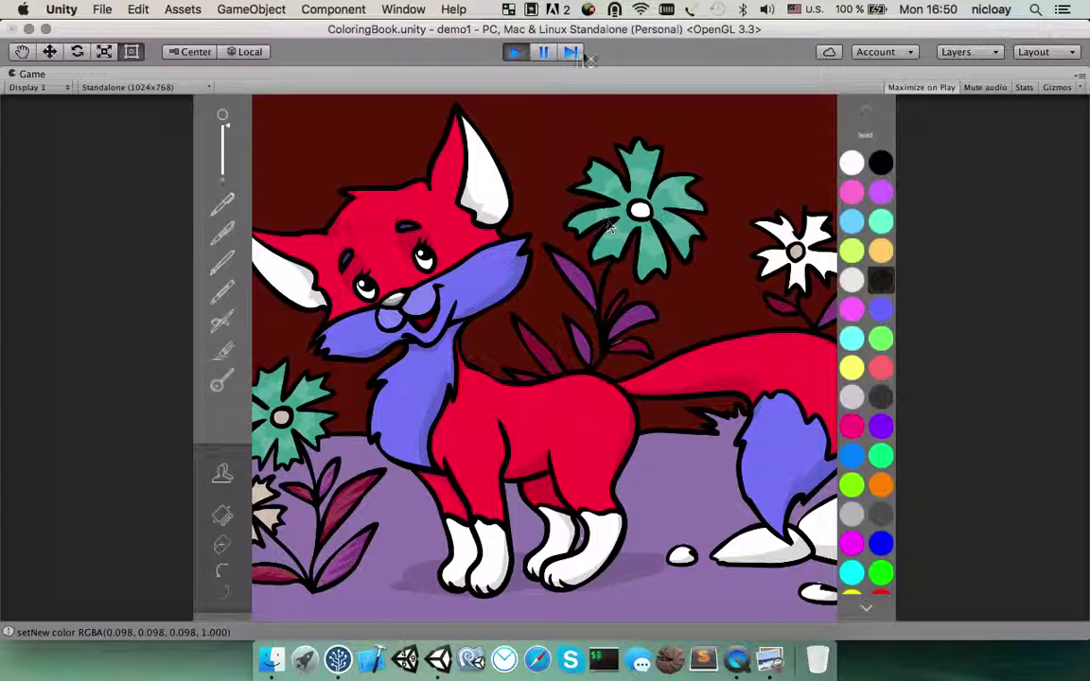
left_click(511, 51)
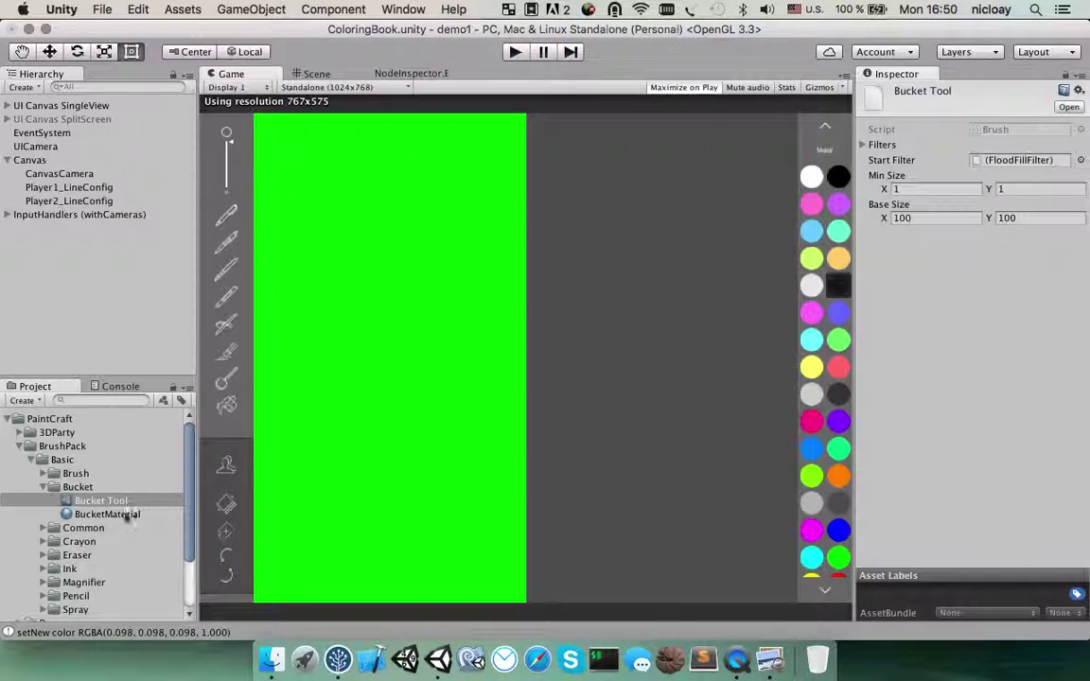
Reveal the Truck texture's image file in Finder
left_click(8, 420)
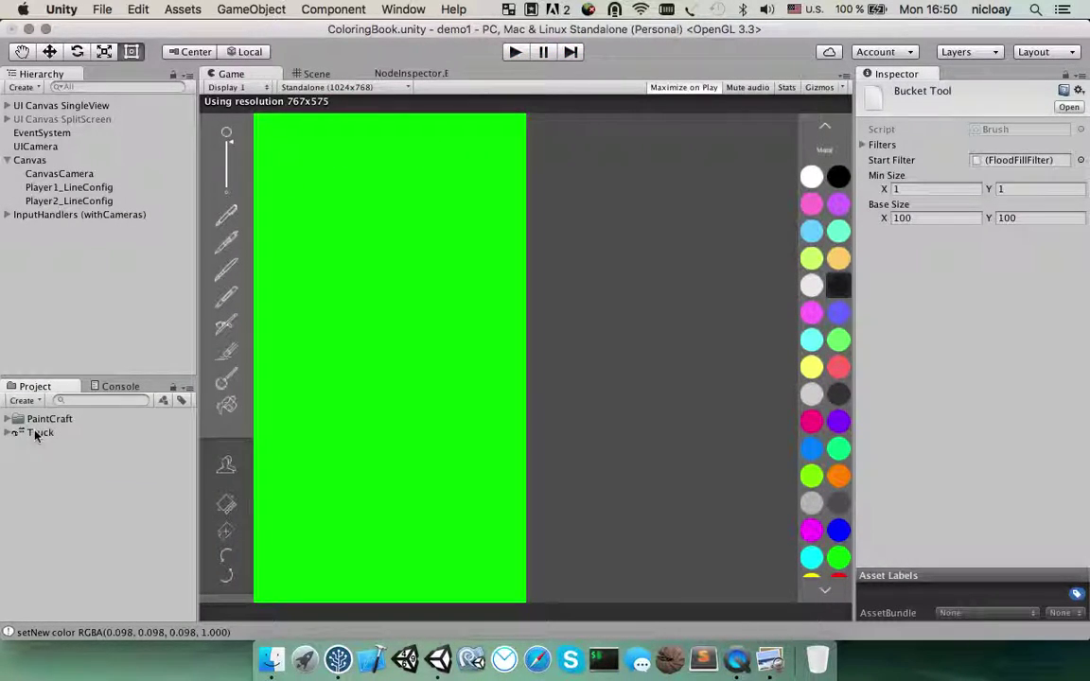
left_click(36, 434)
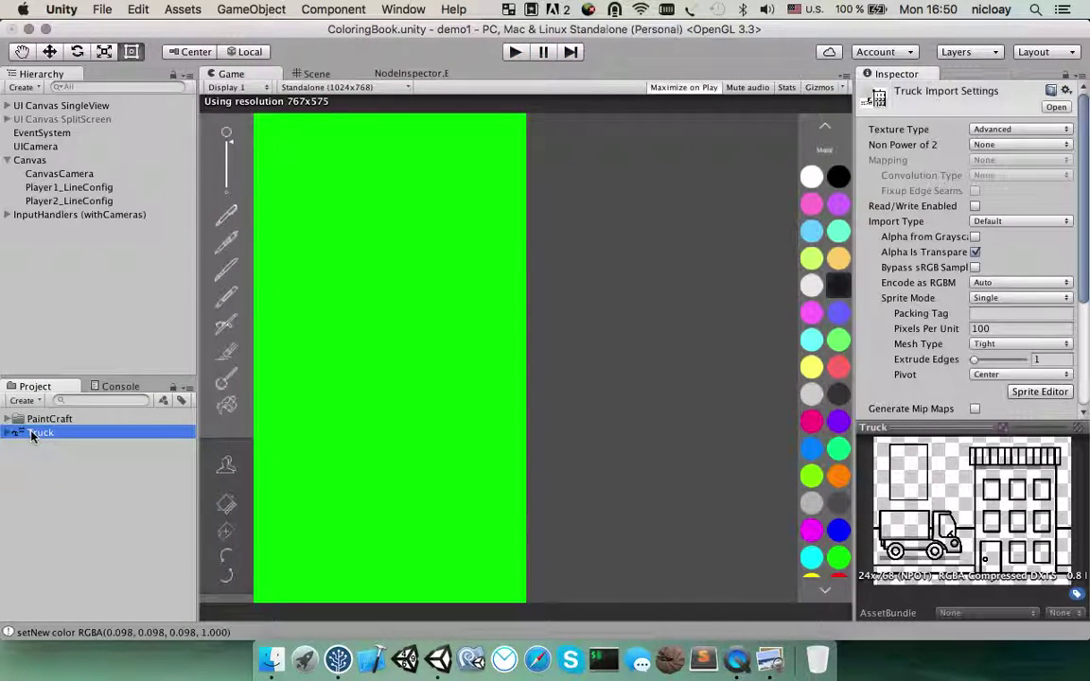
right_click(31, 435)
left_click(352, 333)
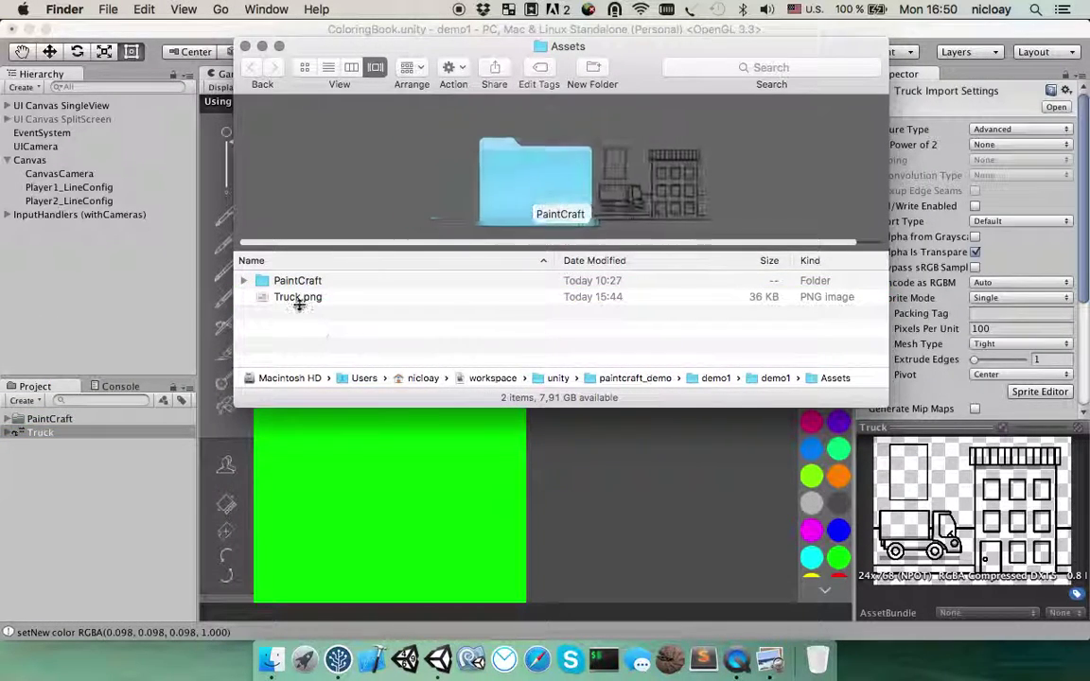
Open Truck.png with Adobe Photoshop CC
right_click(295, 299)
mouse_move(352, 325)
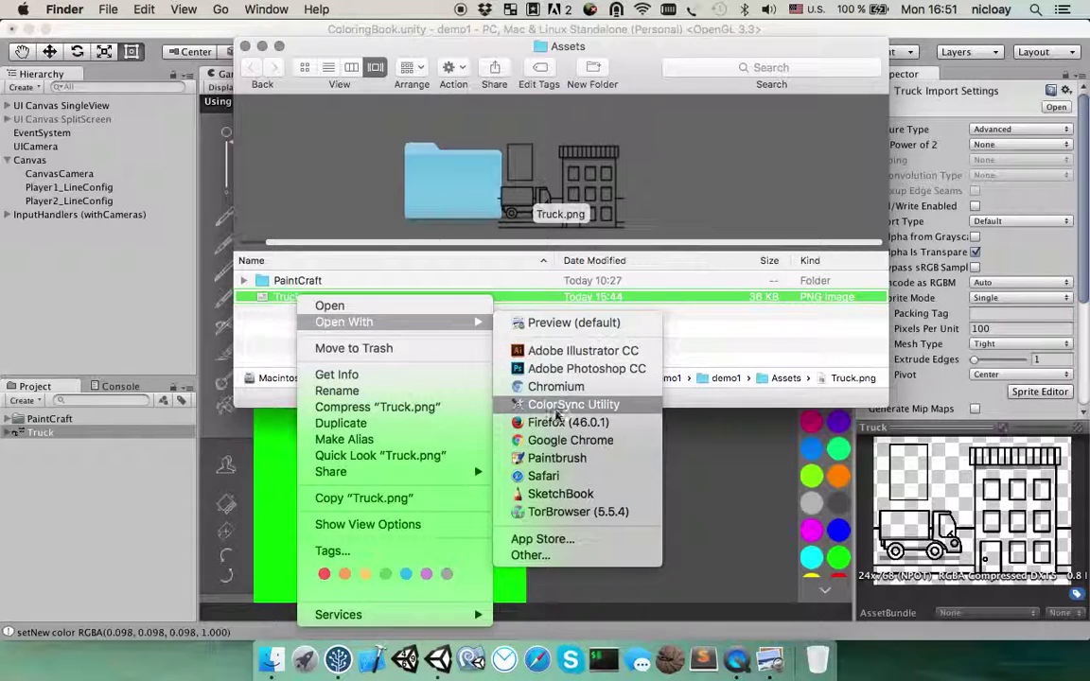
left_click(567, 369)
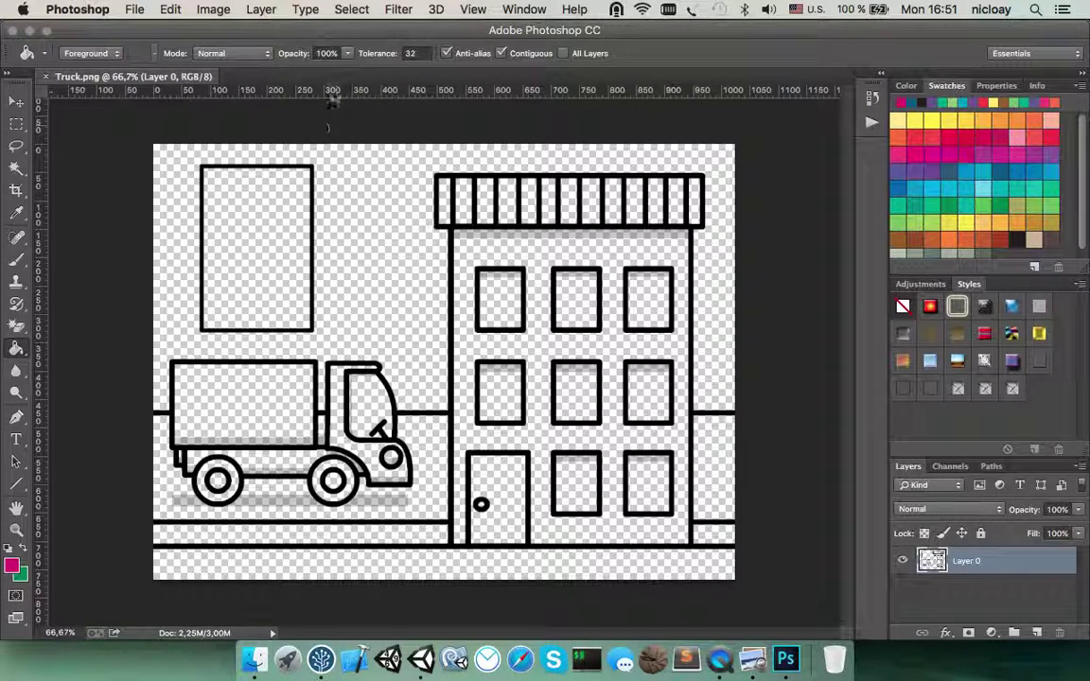
Select Truck.png's pure black outlines via Color Range at Fuzziness 0
left_click(351, 9)
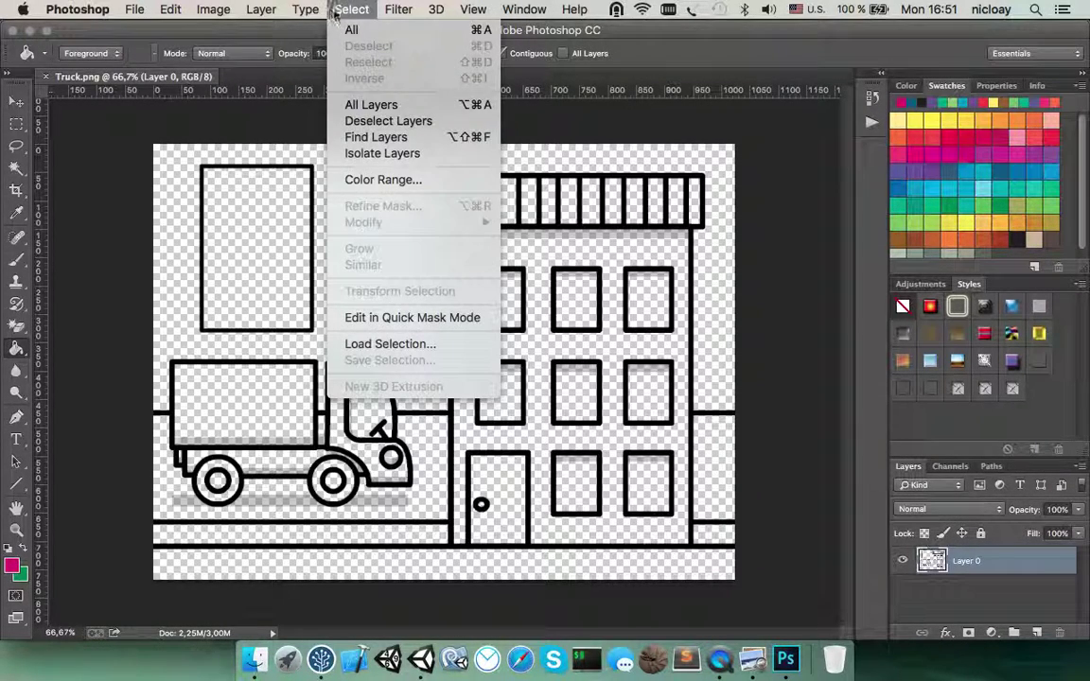
left_click(336, 178)
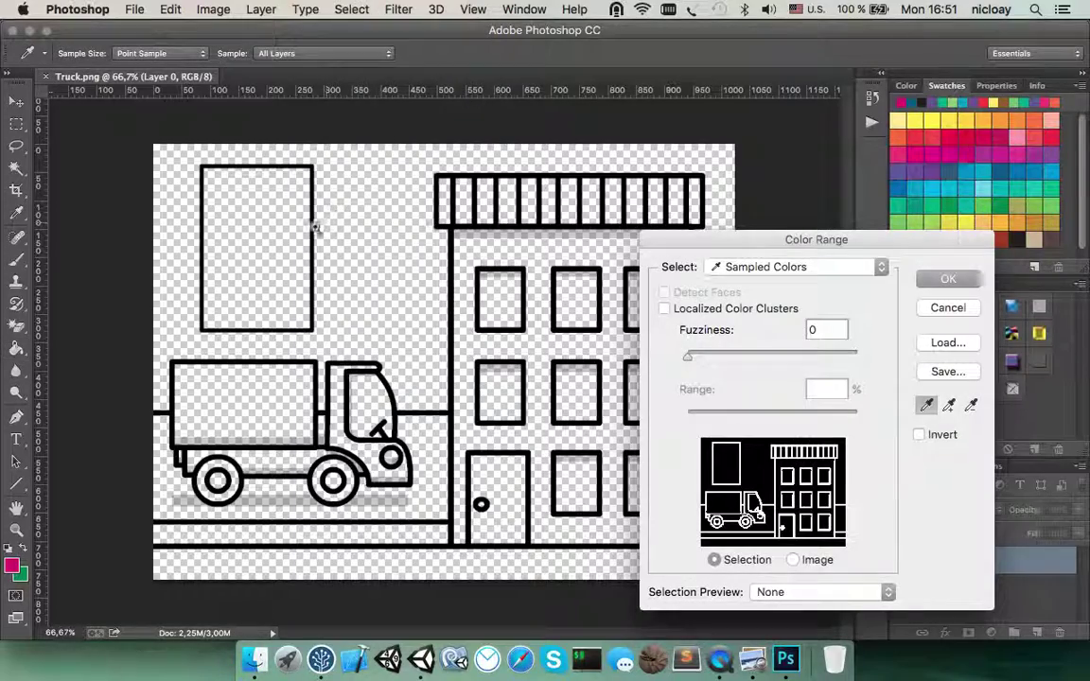
scroll(336, 216, "up", 4, "alt")
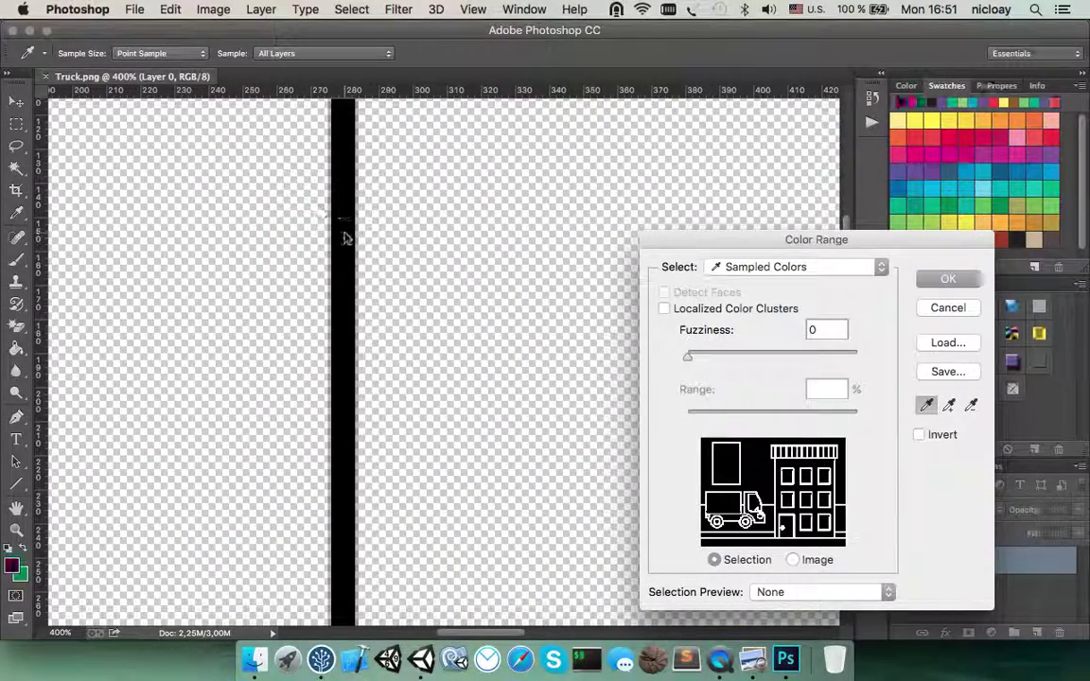
left_click(348, 236)
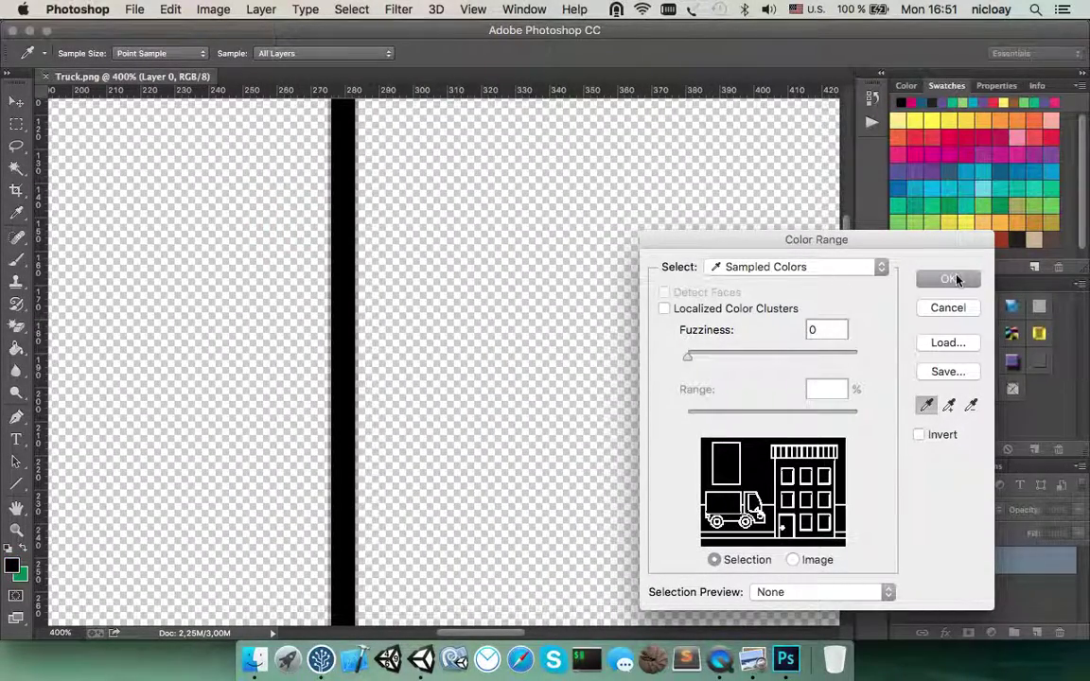
left_click(956, 279)
key("g")
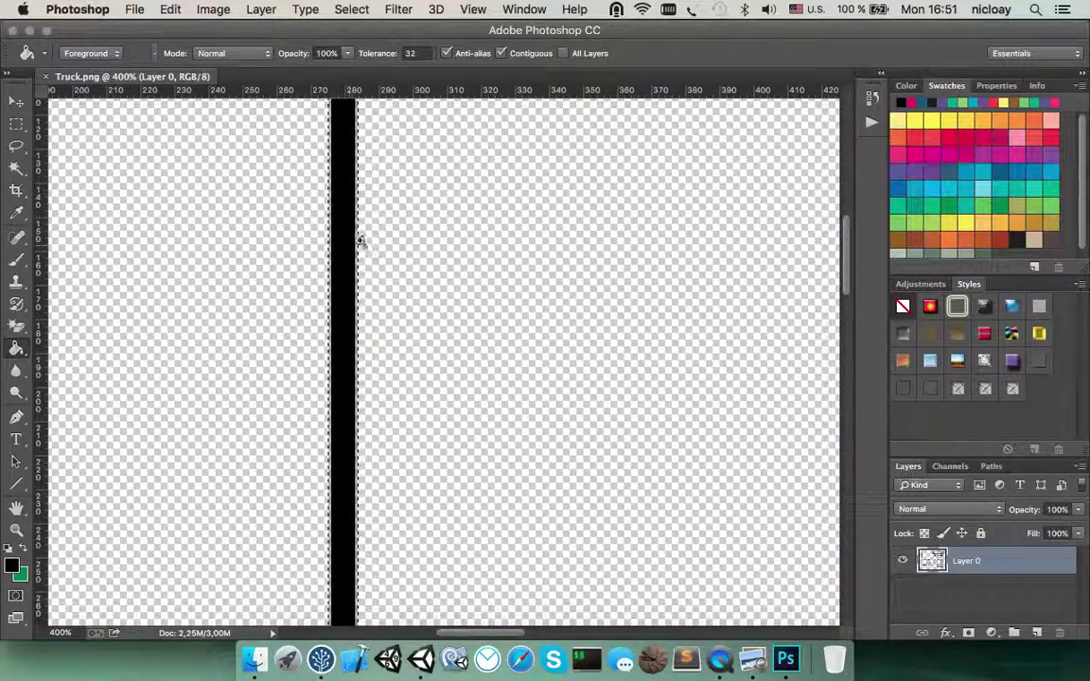
Contract the outline selection by 3 pixels
scroll(360, 240, "up", 3, "alt")
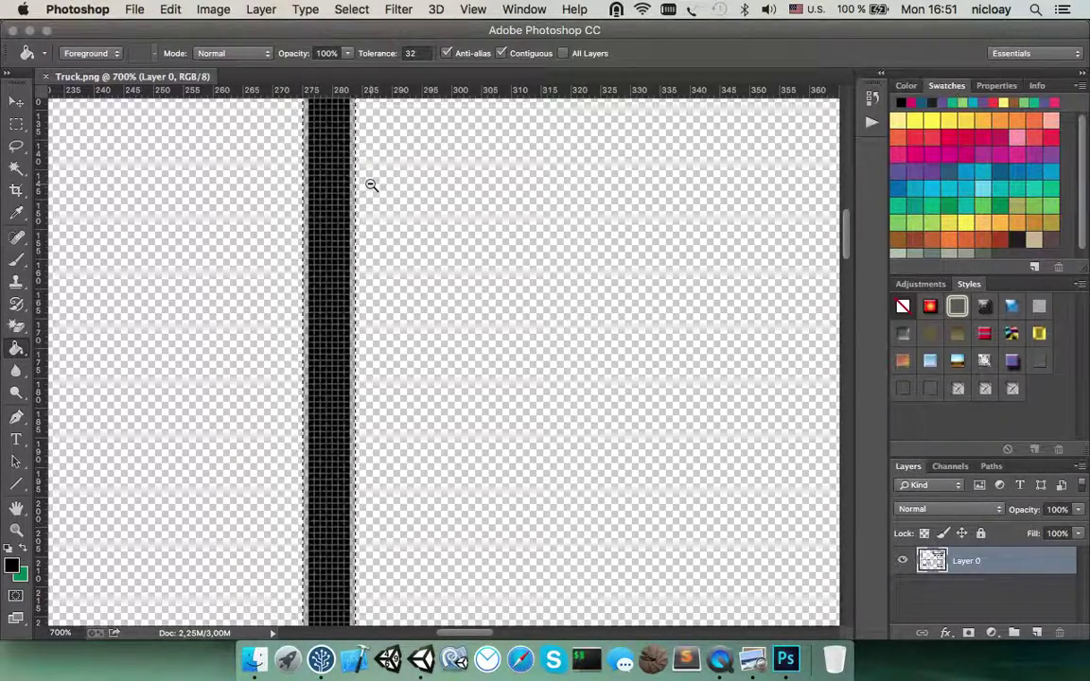
scroll(371, 183, "down", 3, "alt")
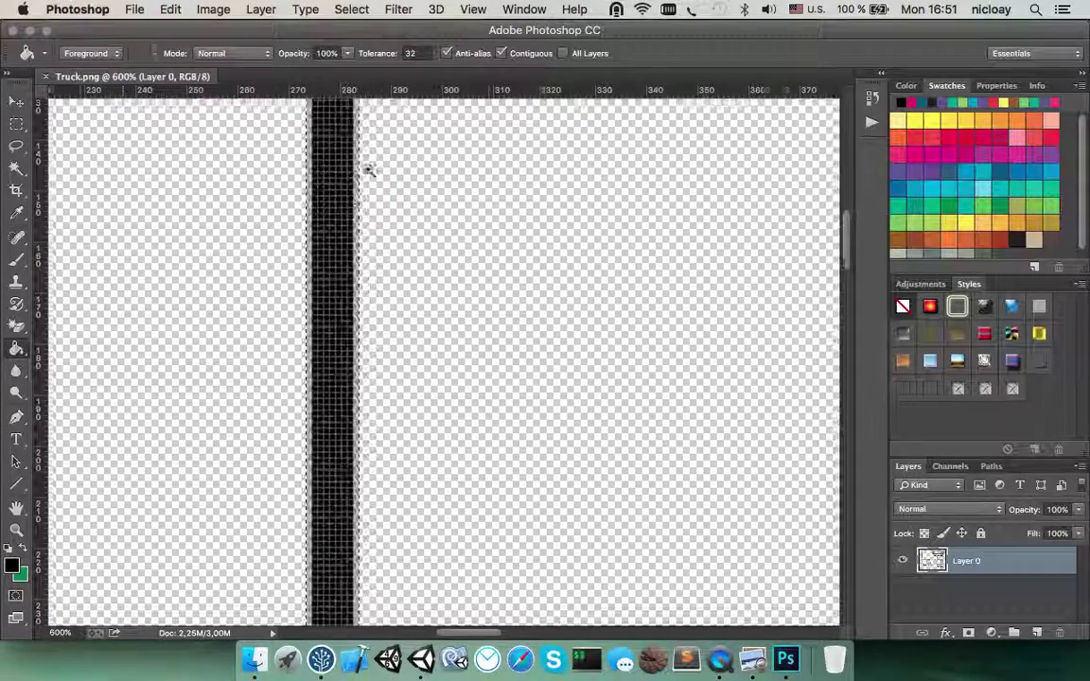
scroll(369, 170, "up", 1, "alt")
left_click(398, 9)
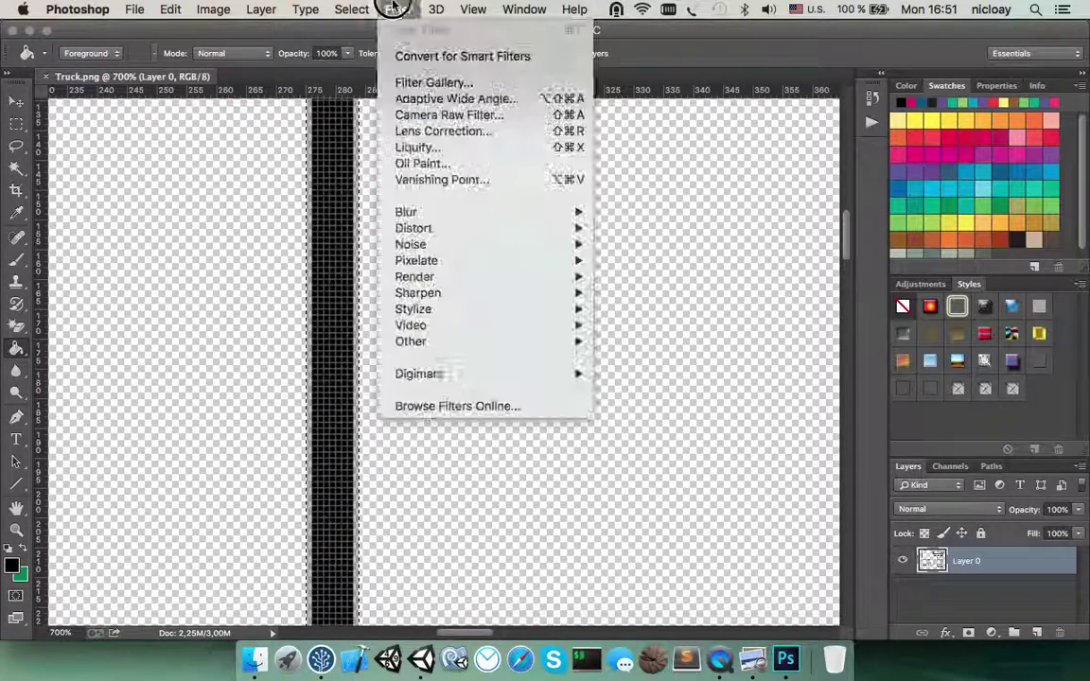
mouse_move(346, 7)
mouse_move(355, 223)
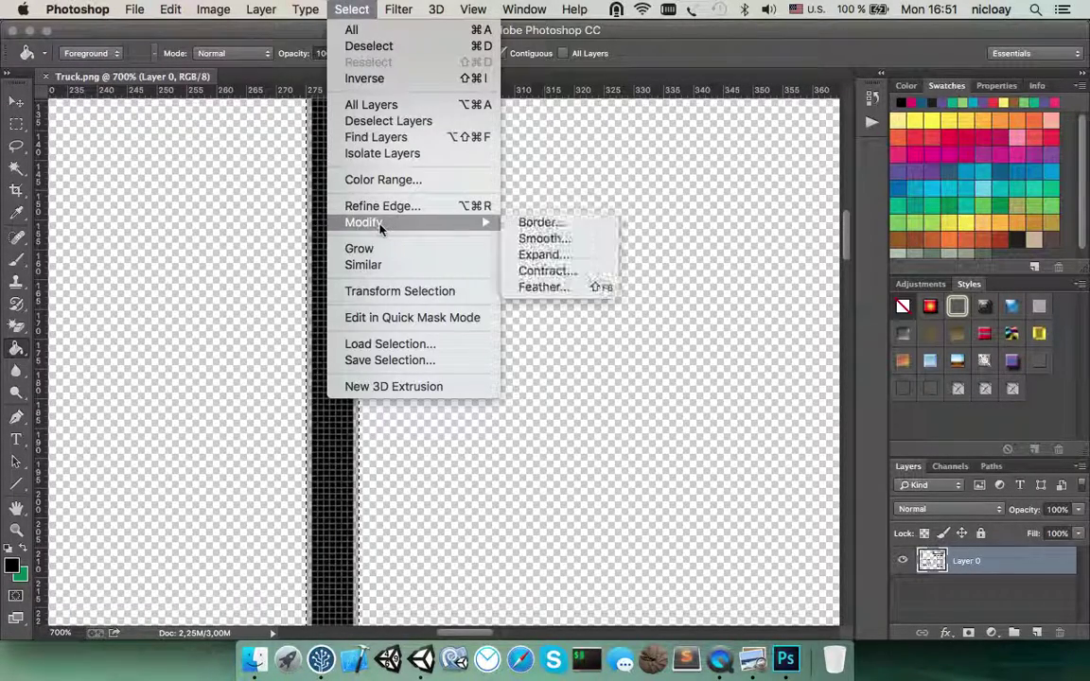
left_click(541, 271)
left_click(530, 309)
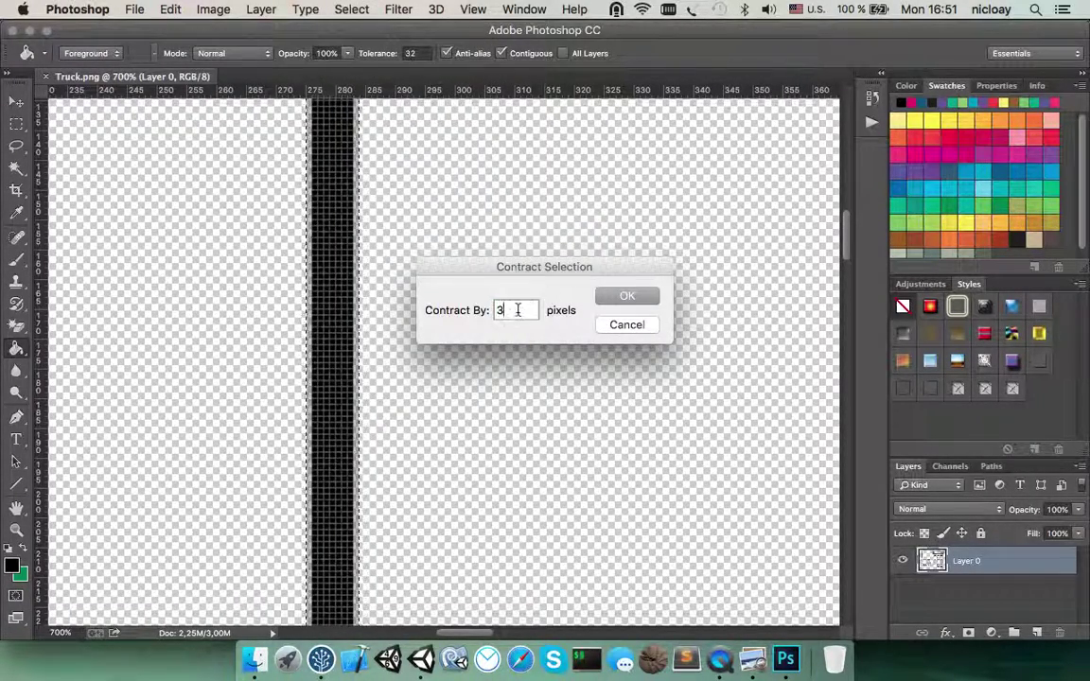
left_click(628, 297)
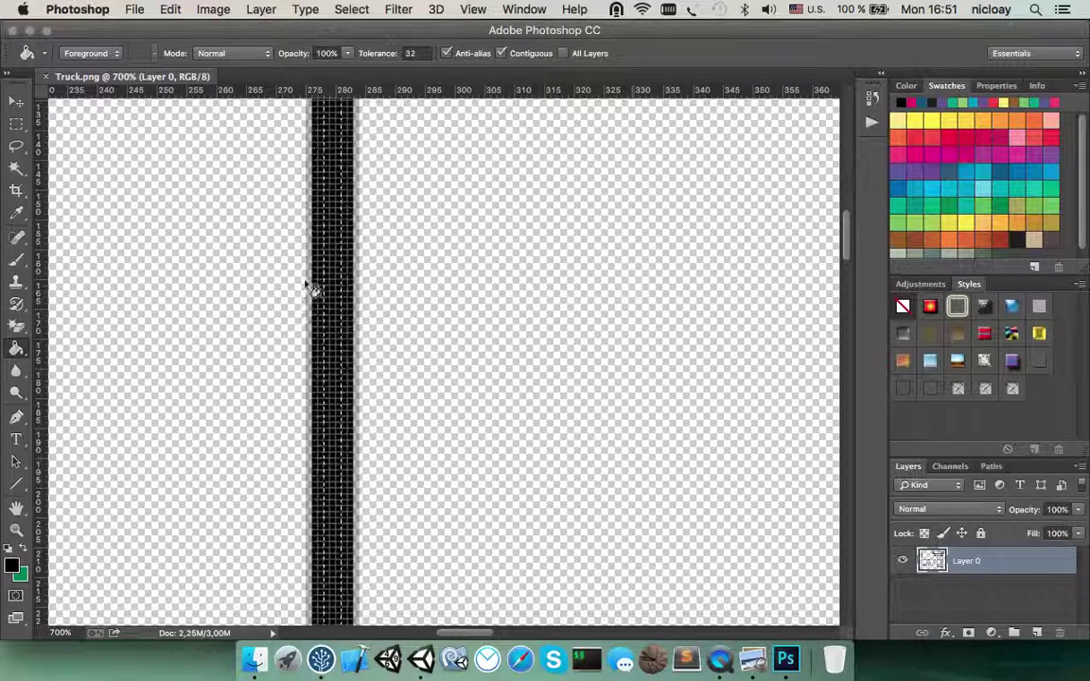
Invert the selection and delete the soft grey edge pixels
left_click(368, 11)
left_click(352, 78)
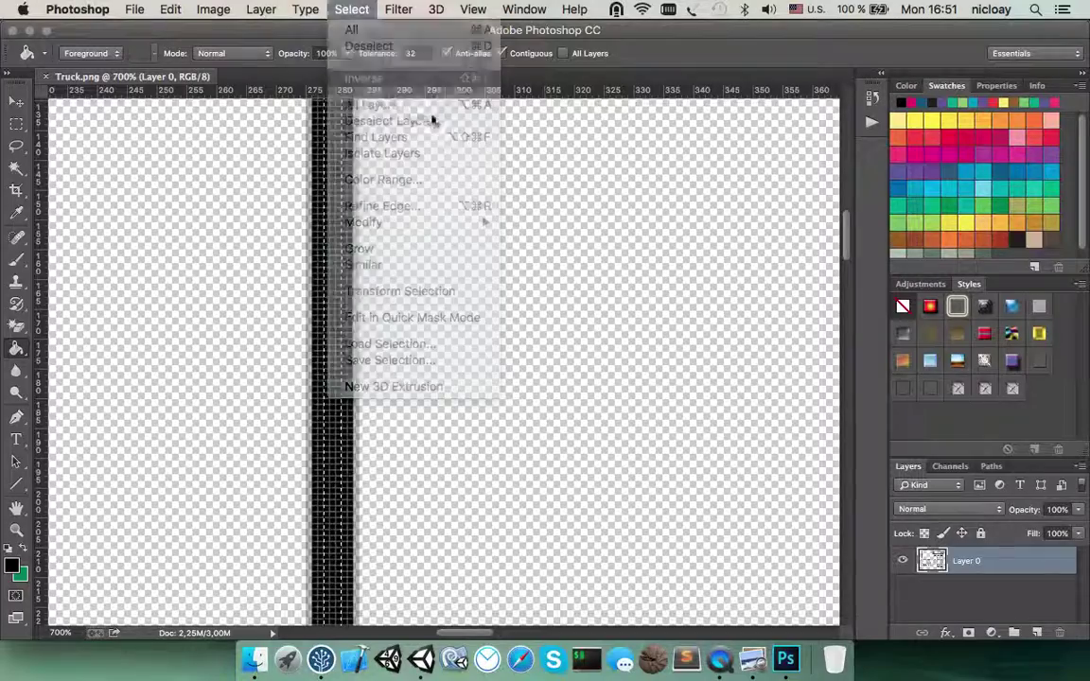
key("Delete")
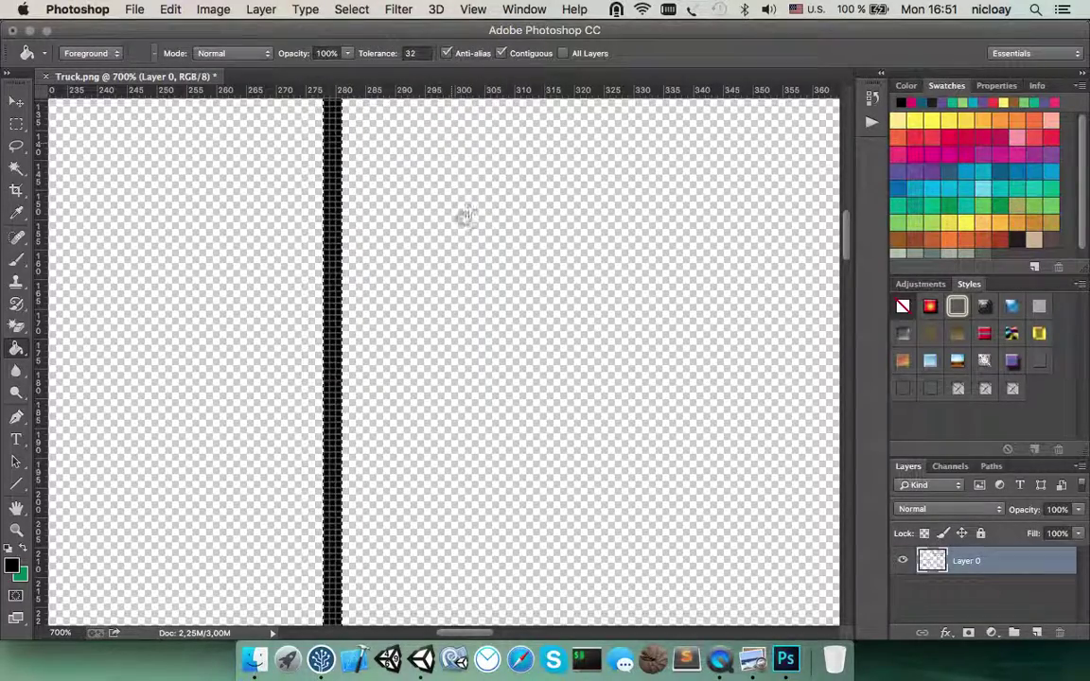
Replace the current swatches with the HKS E Process swatch library
scroll(468, 219, "down", 2, "alt")
scroll(467, 223, "down", 5, "alt")
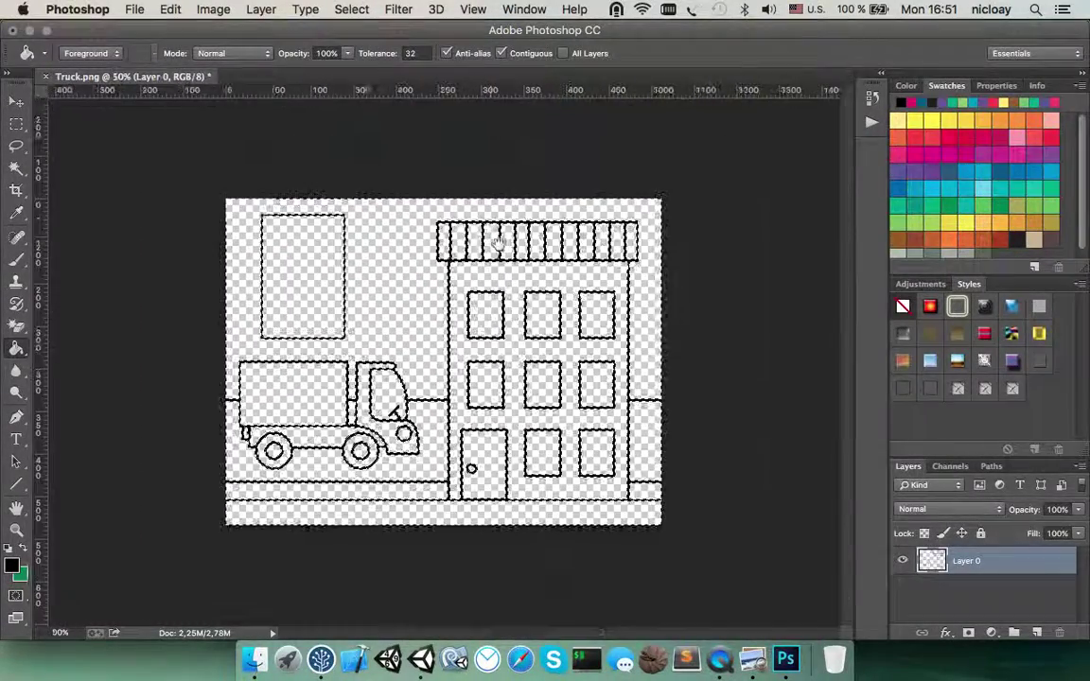
scroll(389, 244, "up", 1, "alt")
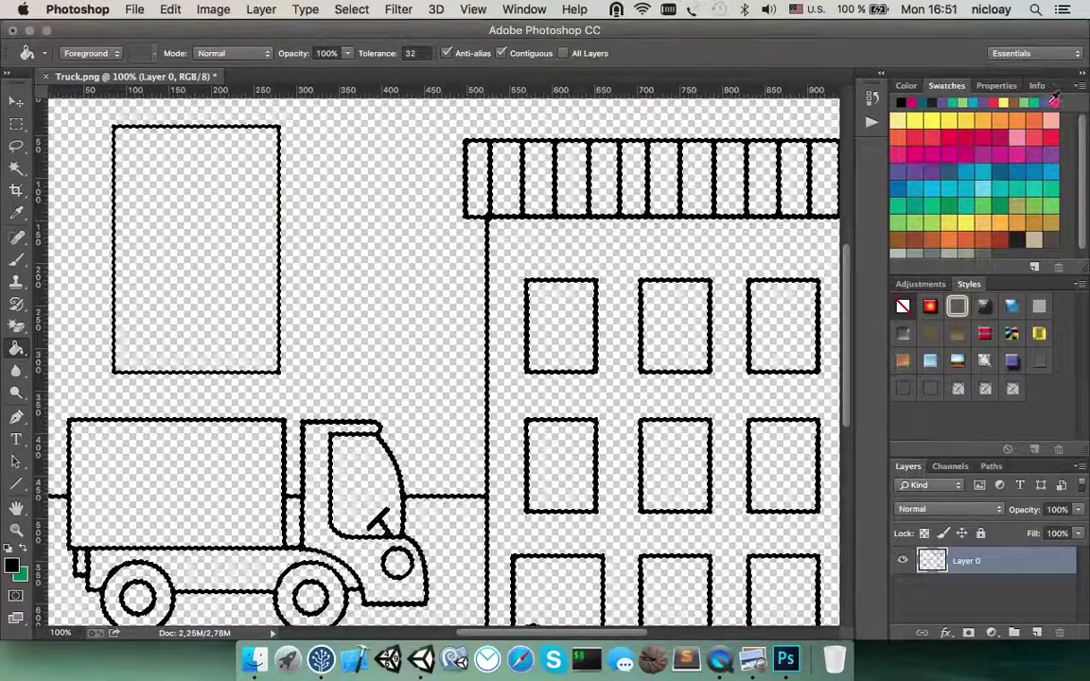
left_click(1080, 85)
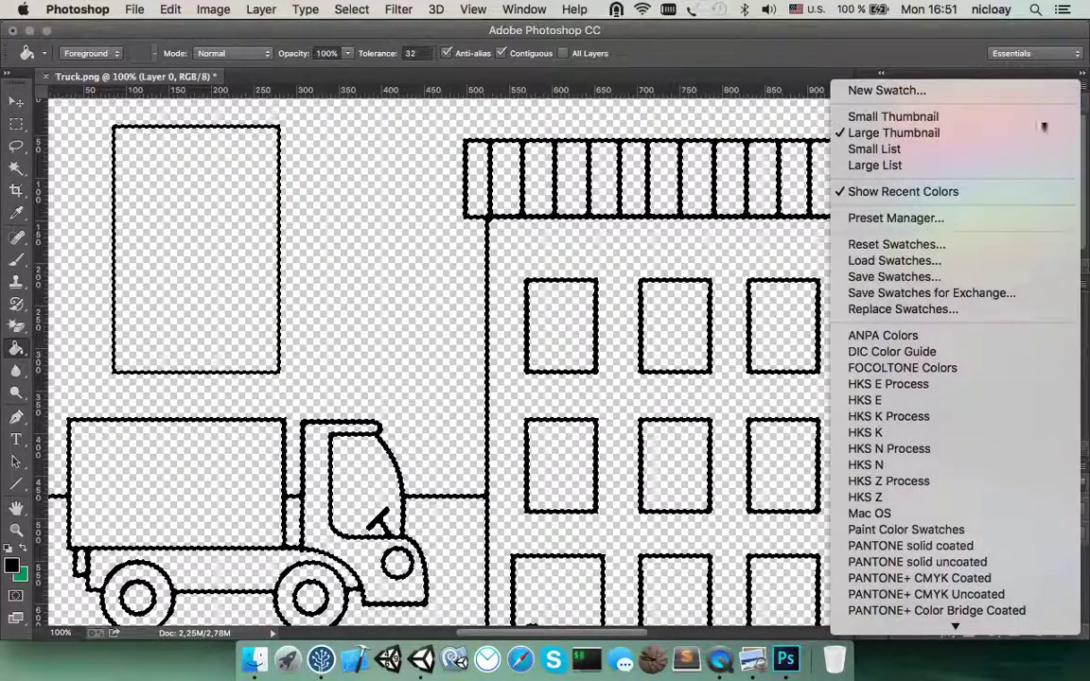
left_click(880, 385)
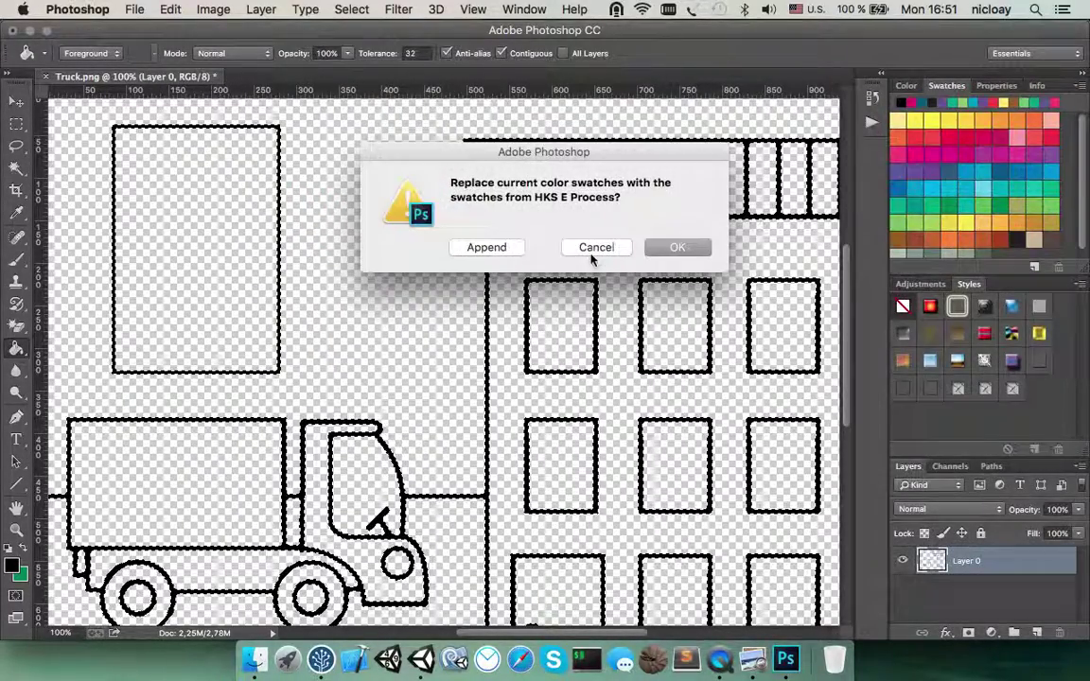
left_click(666, 247)
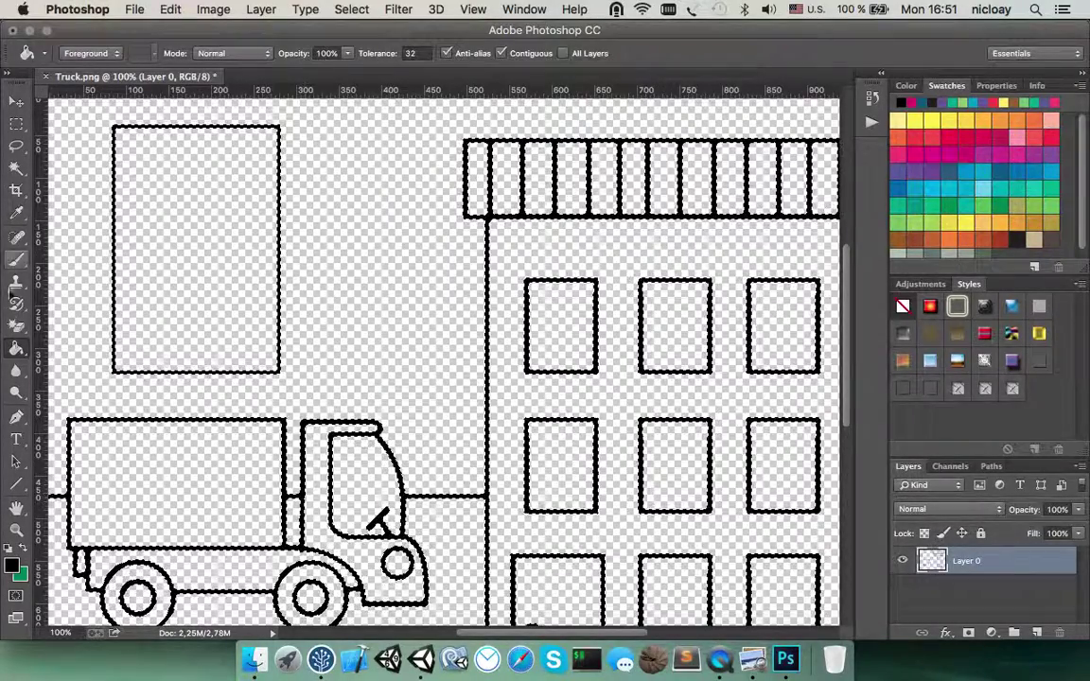
Paint Bucket-fill the top-left rectangle solid black, zoom out and choose pale yellow
left_click(16, 350)
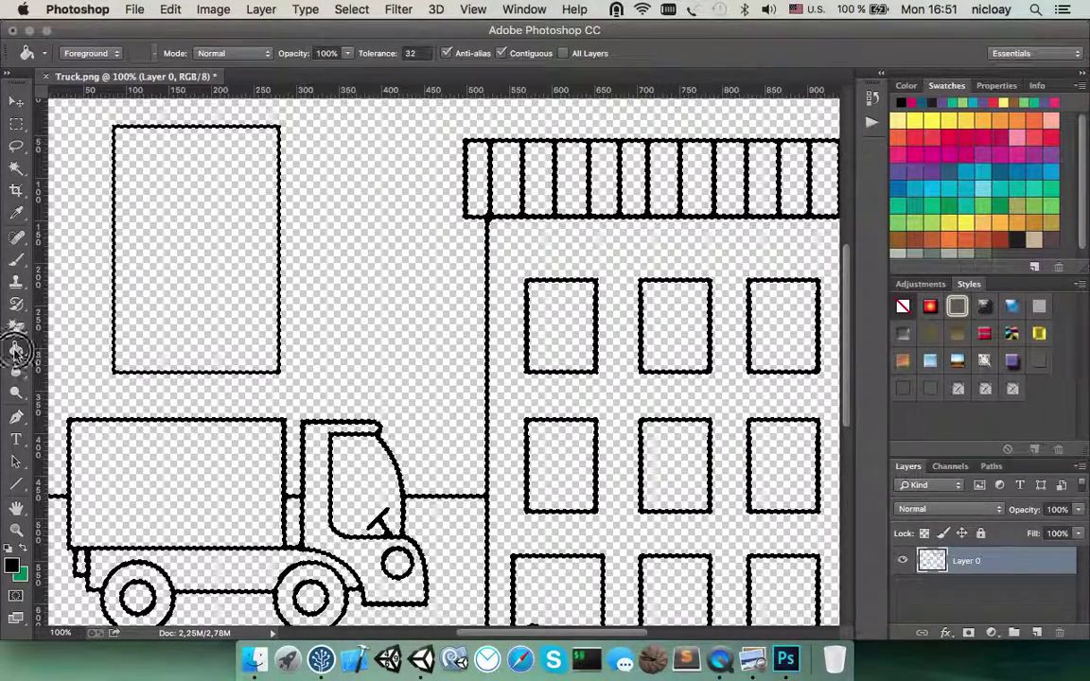
left_click(253, 246)
left_click(369, 234, "alt")
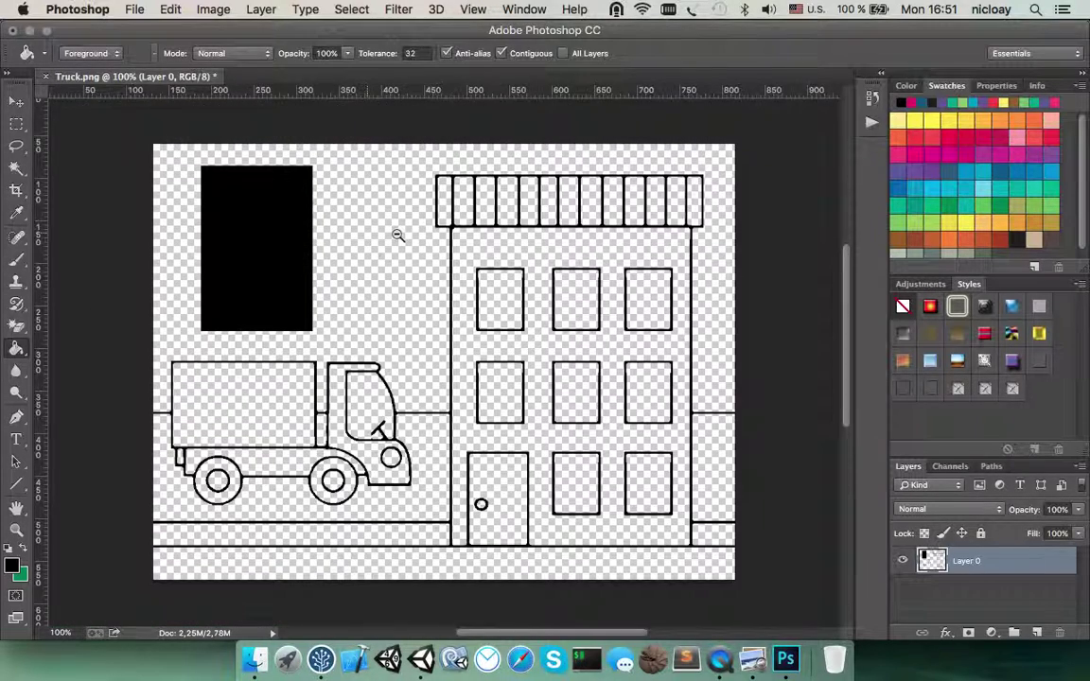
left_click(897, 120)
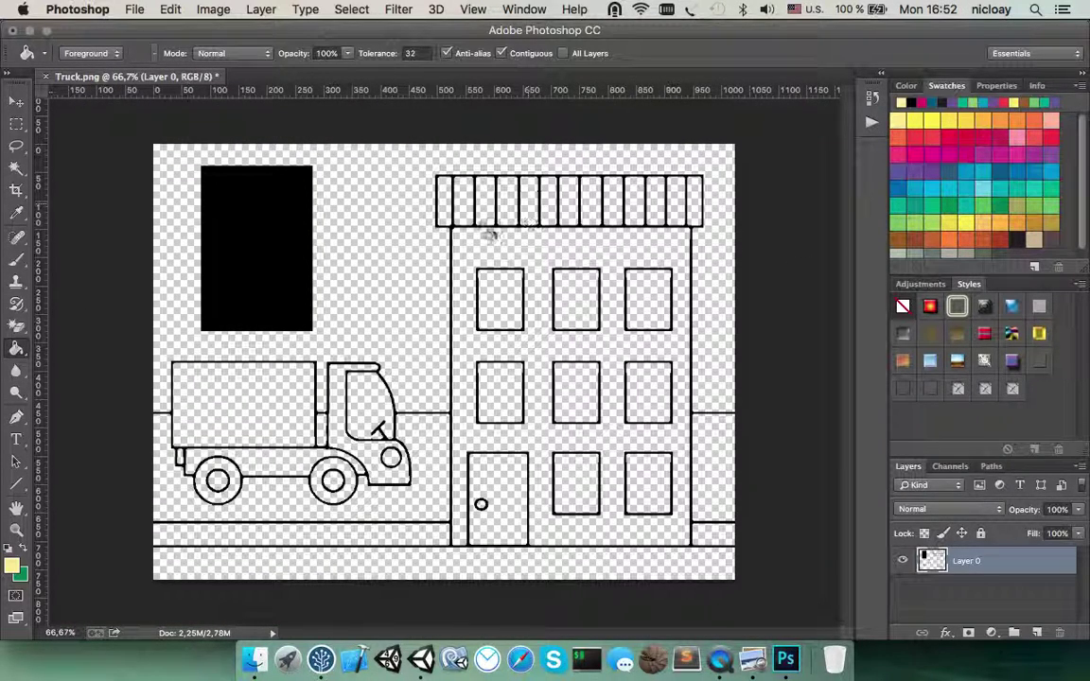
Fill the background pale yellow and alternate awning stripes pink
left_click(350, 244)
left_click(912, 154)
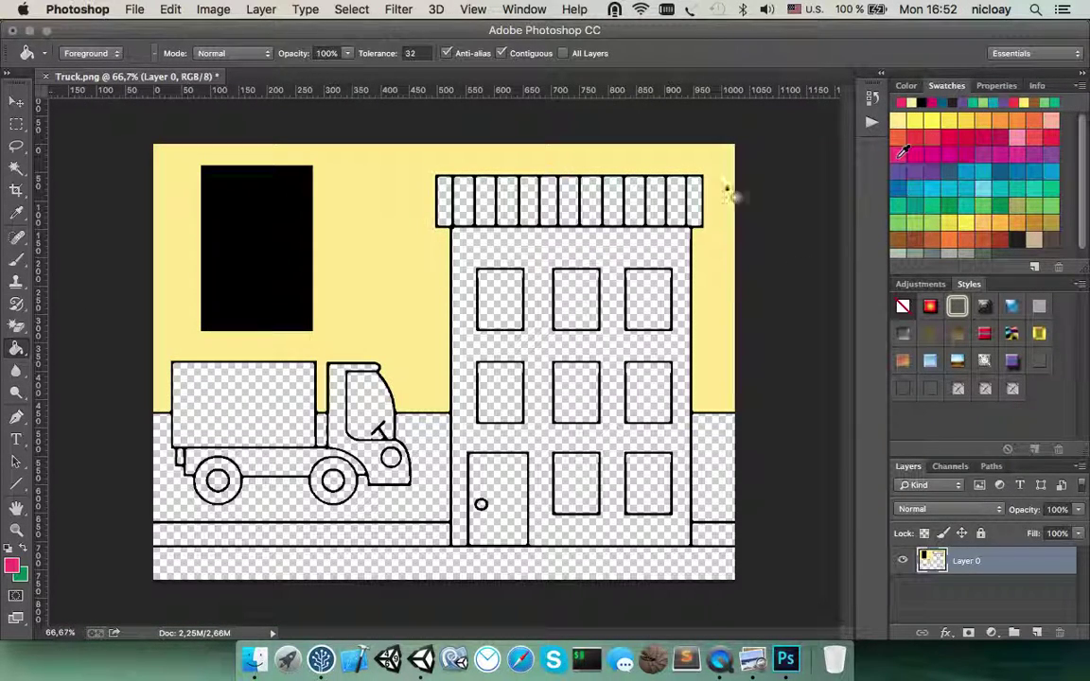
left_click(447, 204)
left_click(484, 204)
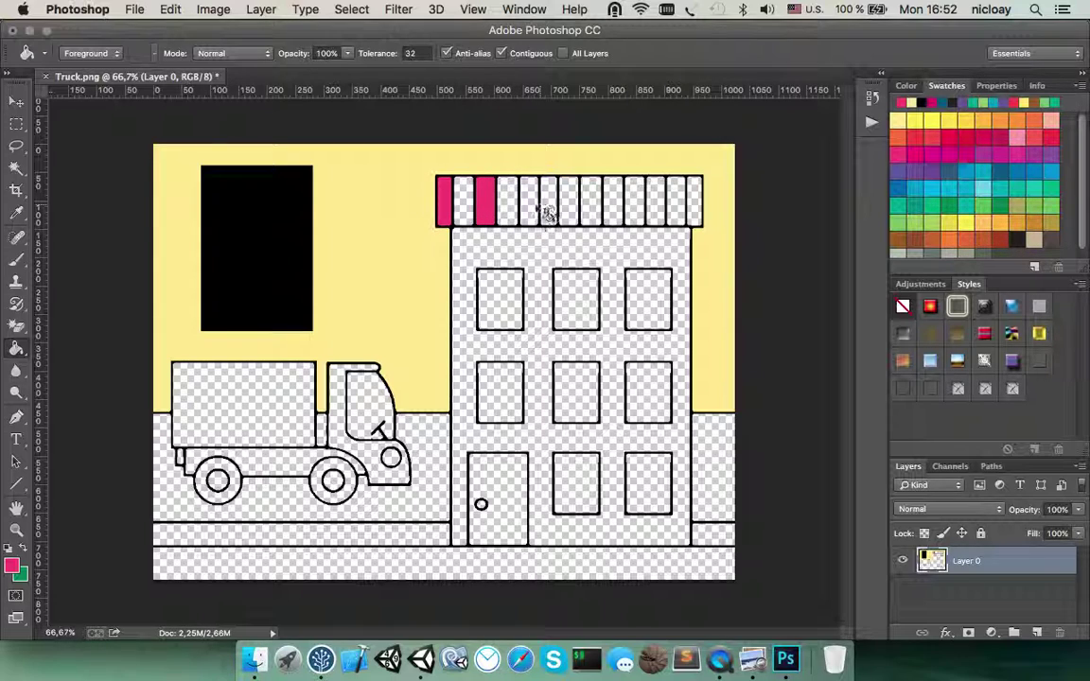
left_click(528, 206)
left_click(569, 206)
left_click(611, 207)
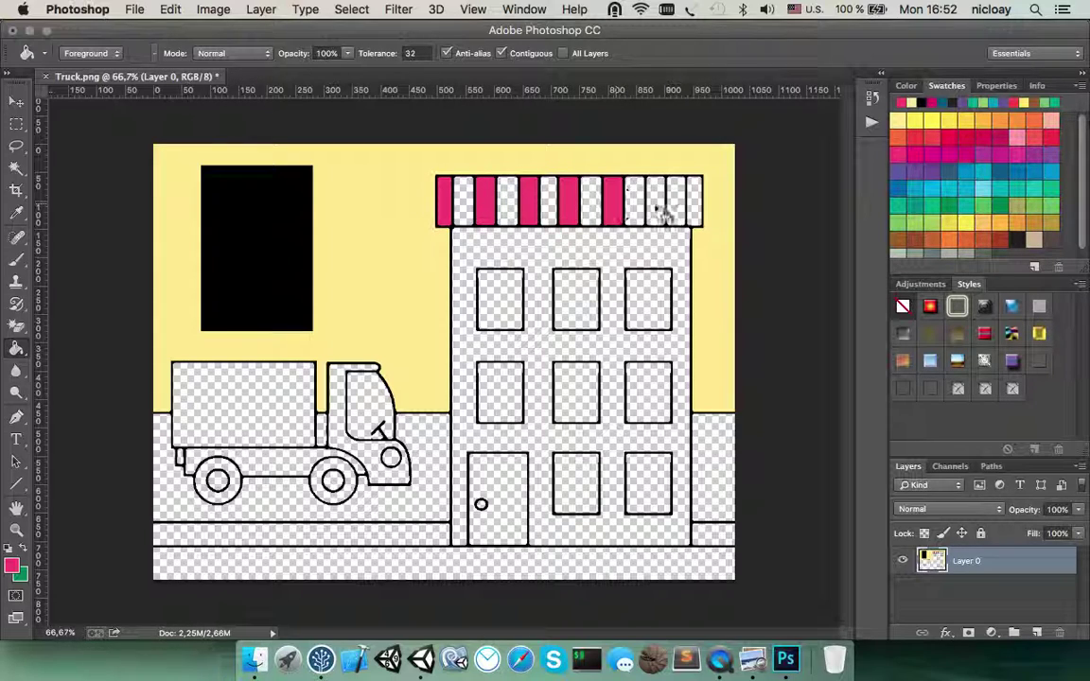
left_click(655, 207)
left_click(693, 207)
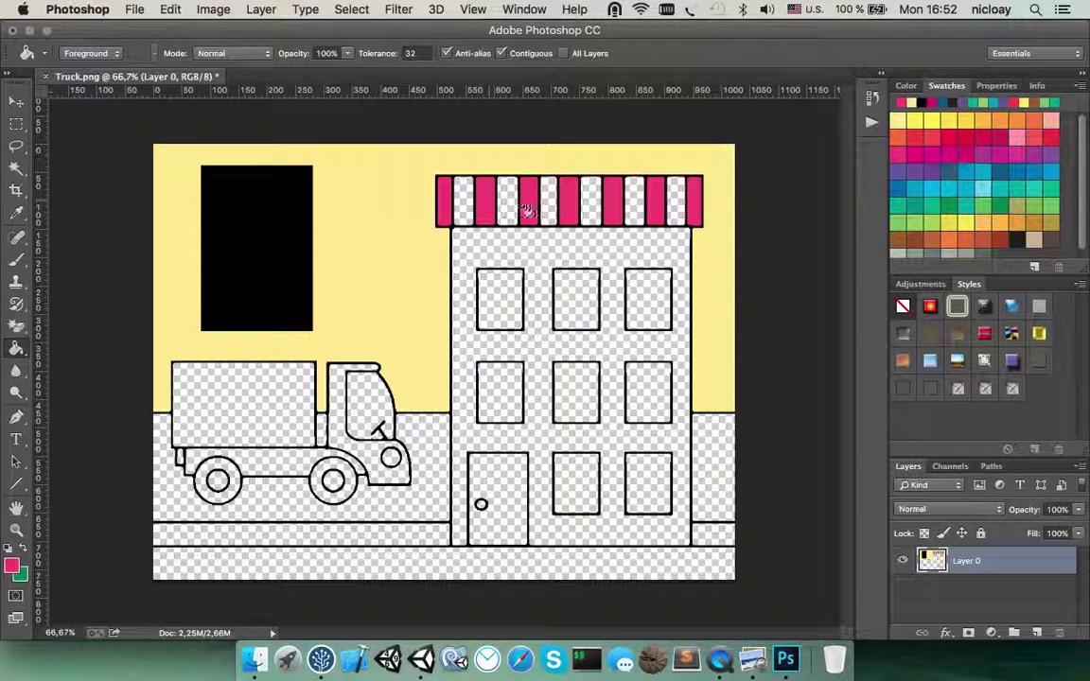
Fill the remaining white awning stripes blue
left_click(907, 187)
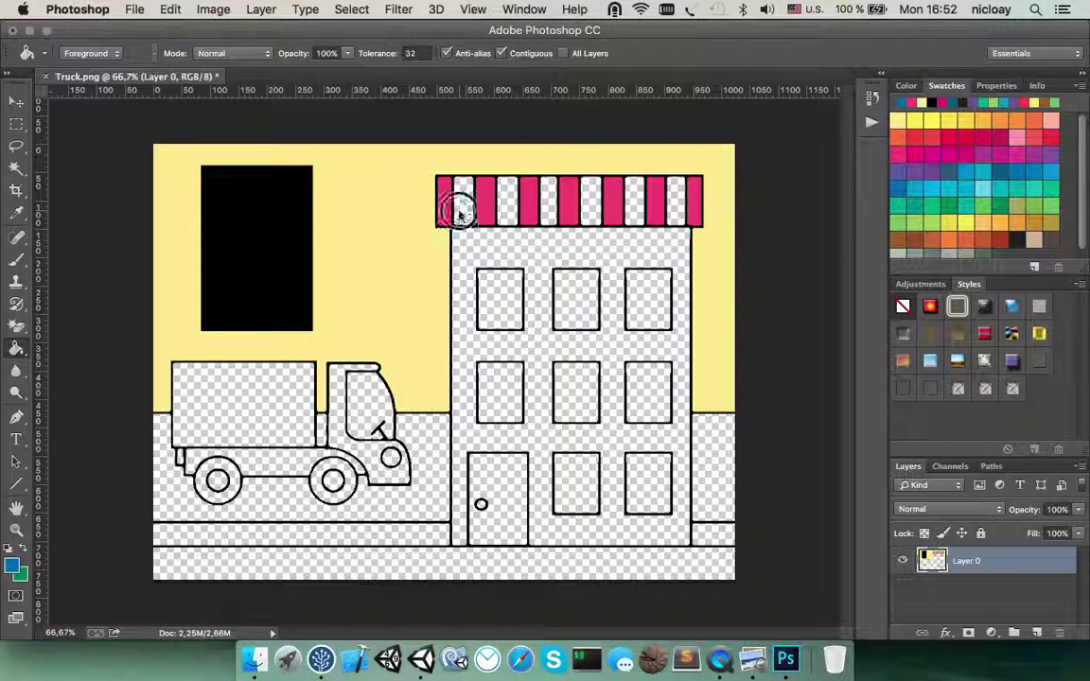
left_click(459, 202)
left_click(511, 208)
left_click(551, 206)
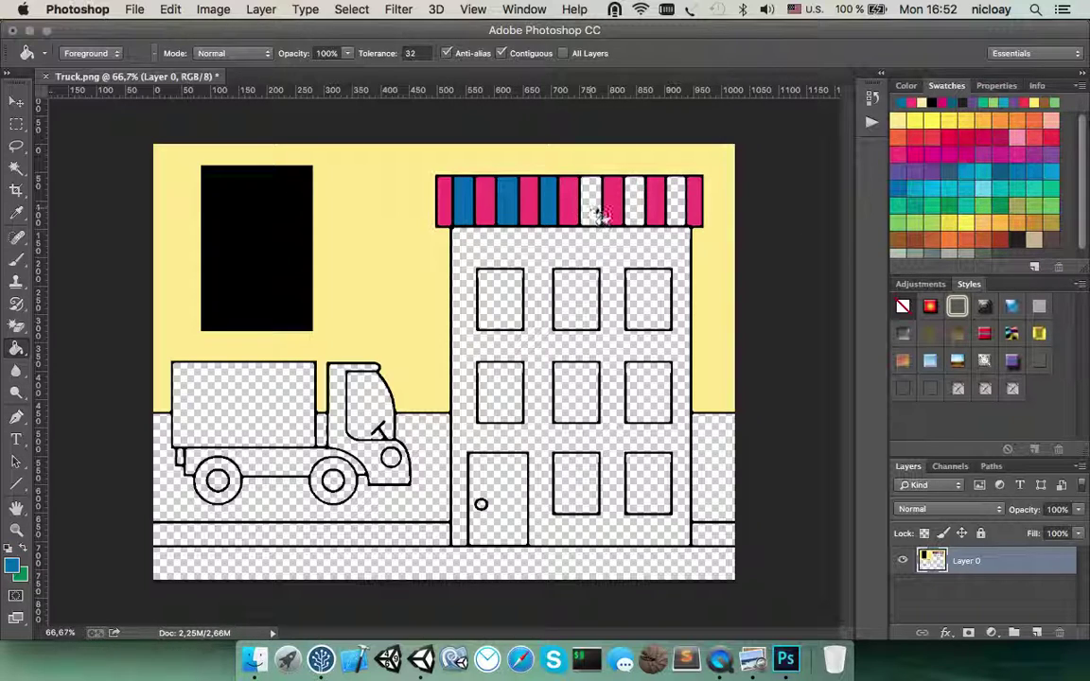
left_click(593, 207)
left_click(634, 206)
left_click(675, 210)
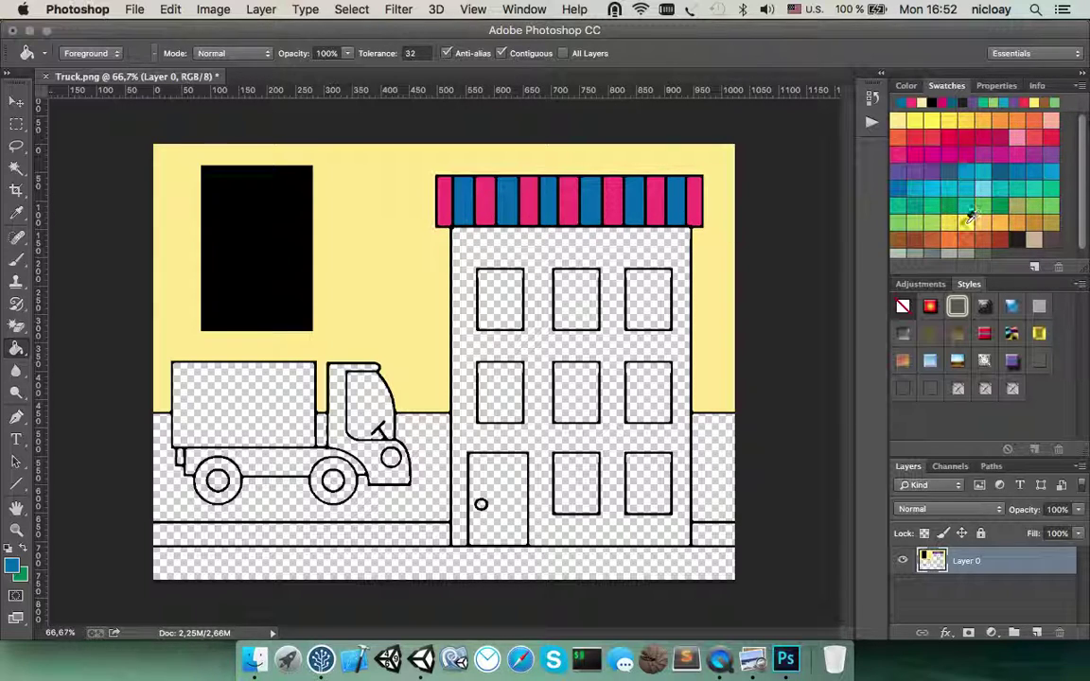
Fill the building facade teal green and its eight windows blue
left_click(917, 219)
left_click(547, 241)
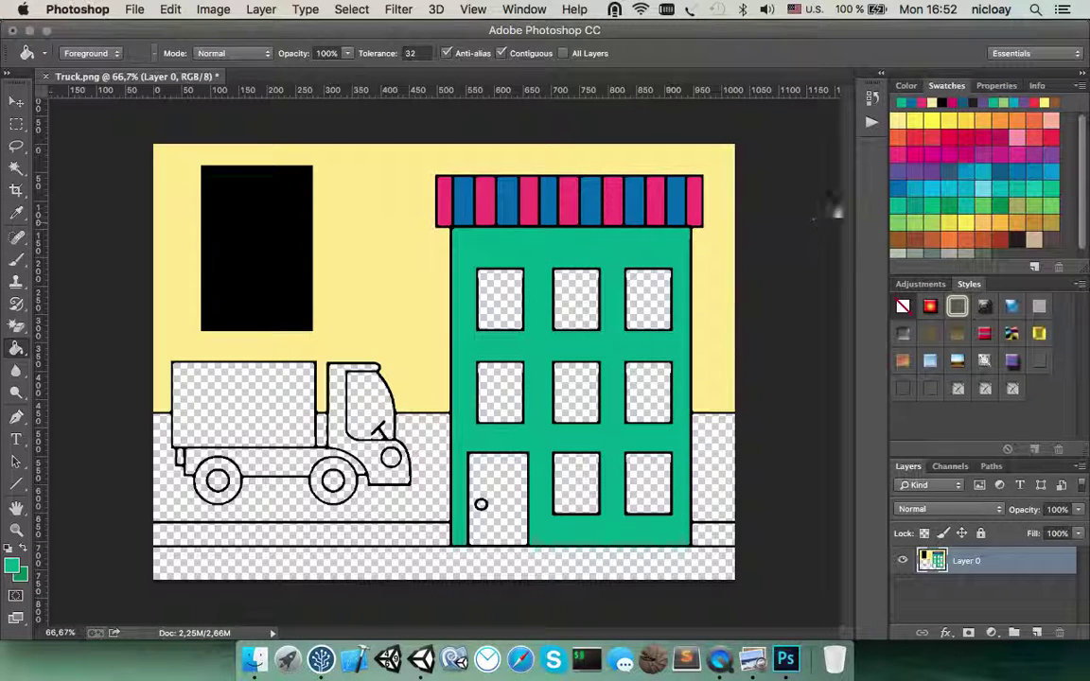
left_click(500, 301)
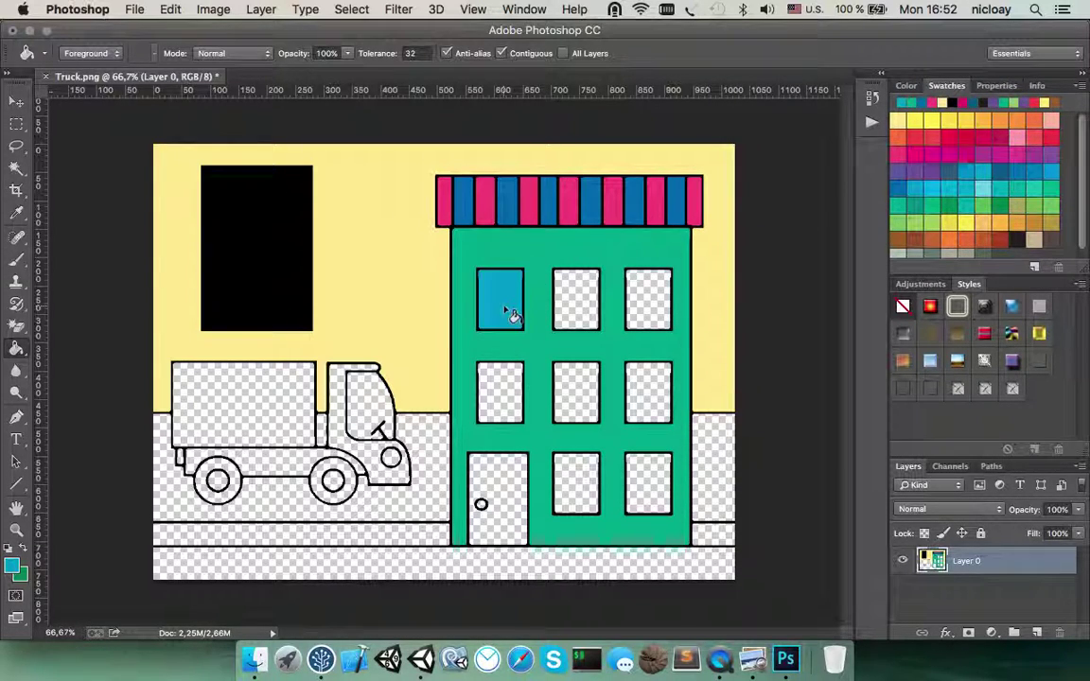
left_click(575, 301)
left_click(649, 301)
left_click(649, 392)
left_click(587, 407)
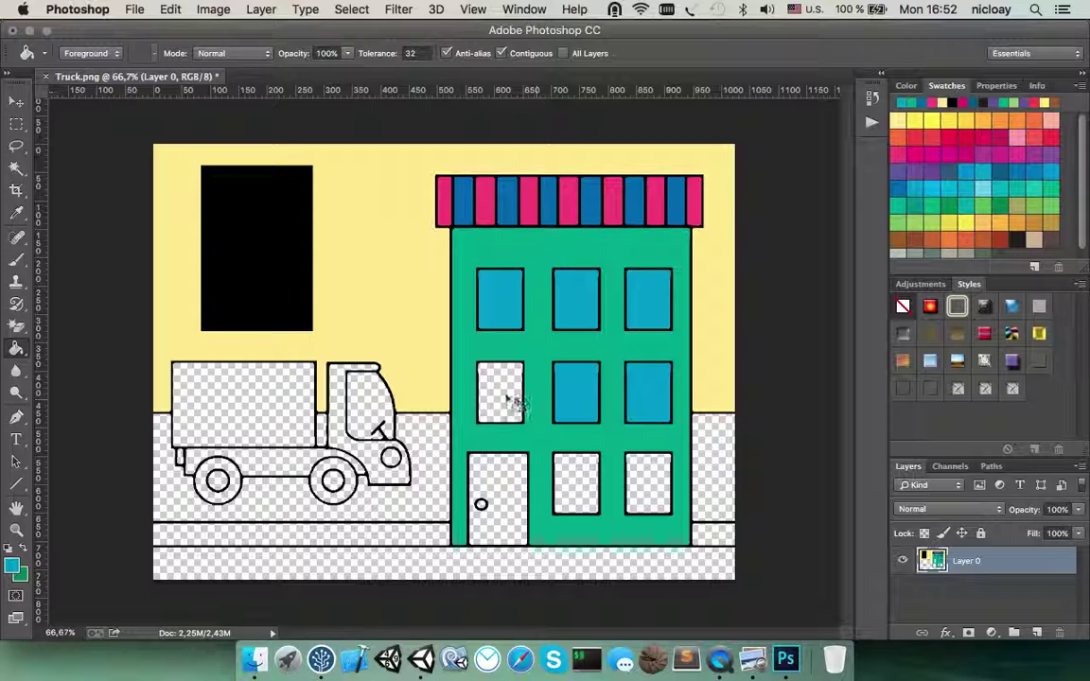
left_click(500, 390)
left_click(575, 482)
left_click(651, 483)
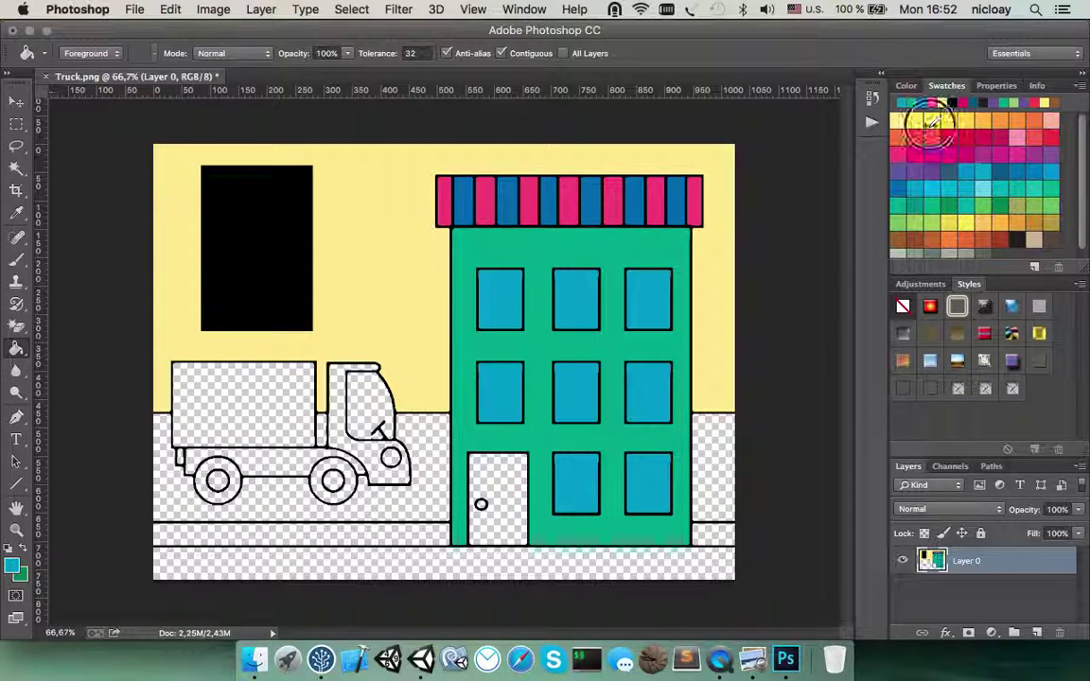
Fill the building's door yellow and switch the fill colour to red
left_click(932, 120)
left_click(511, 487)
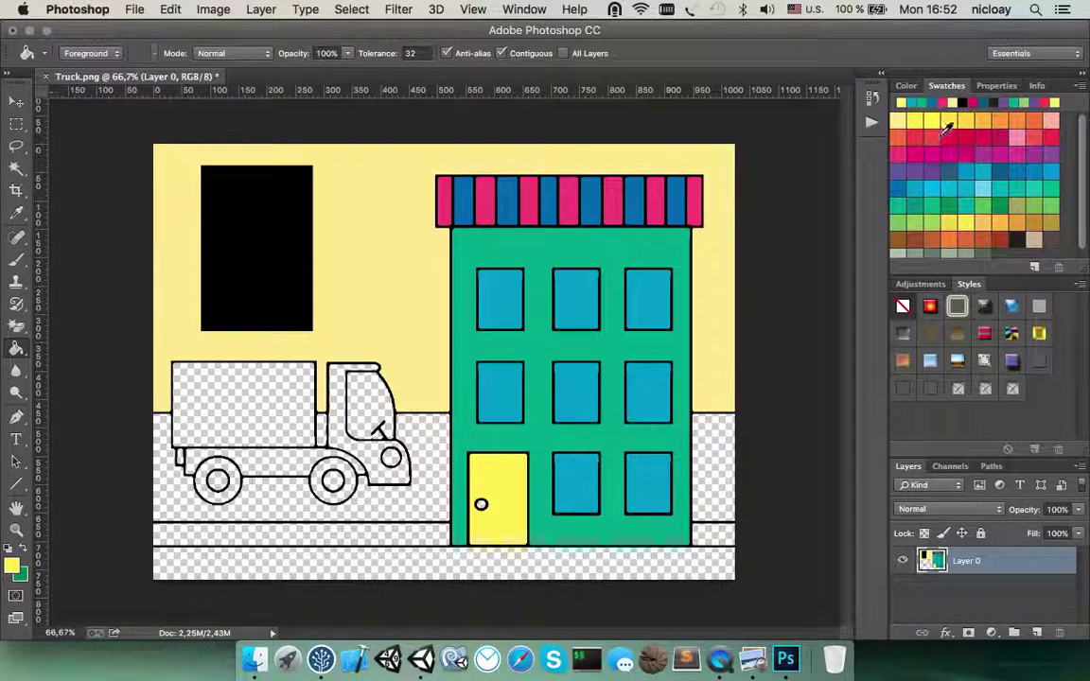
left_click(936, 138)
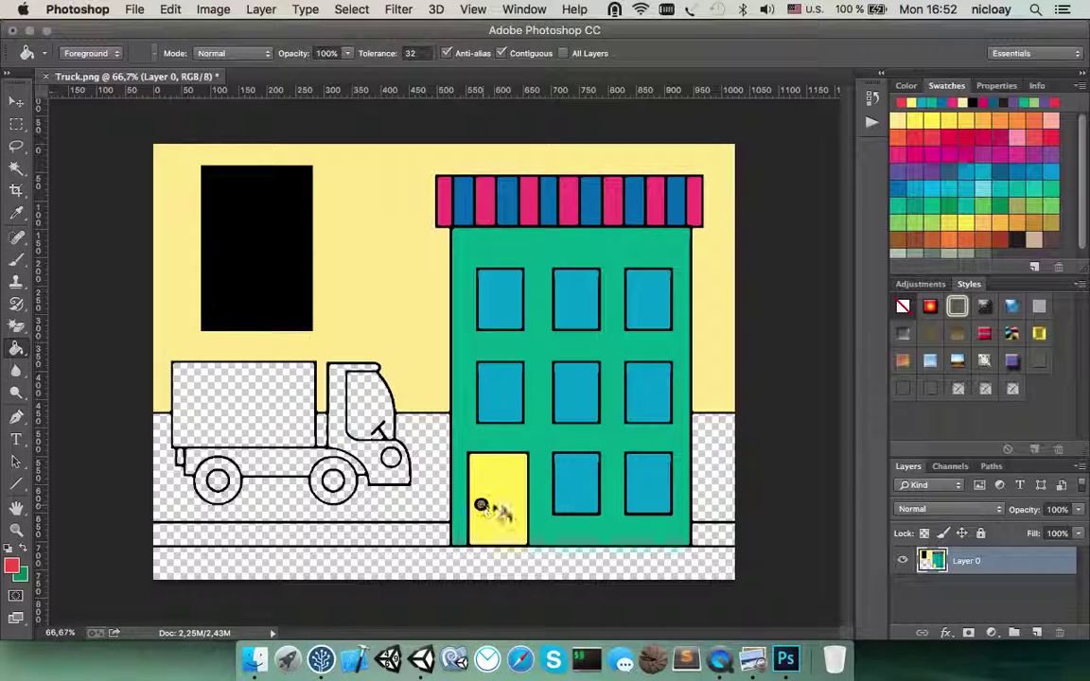
Fill the ground behind the truck magenta, the body and chassis green, the cab crimson, the window orange
left_click(422, 464)
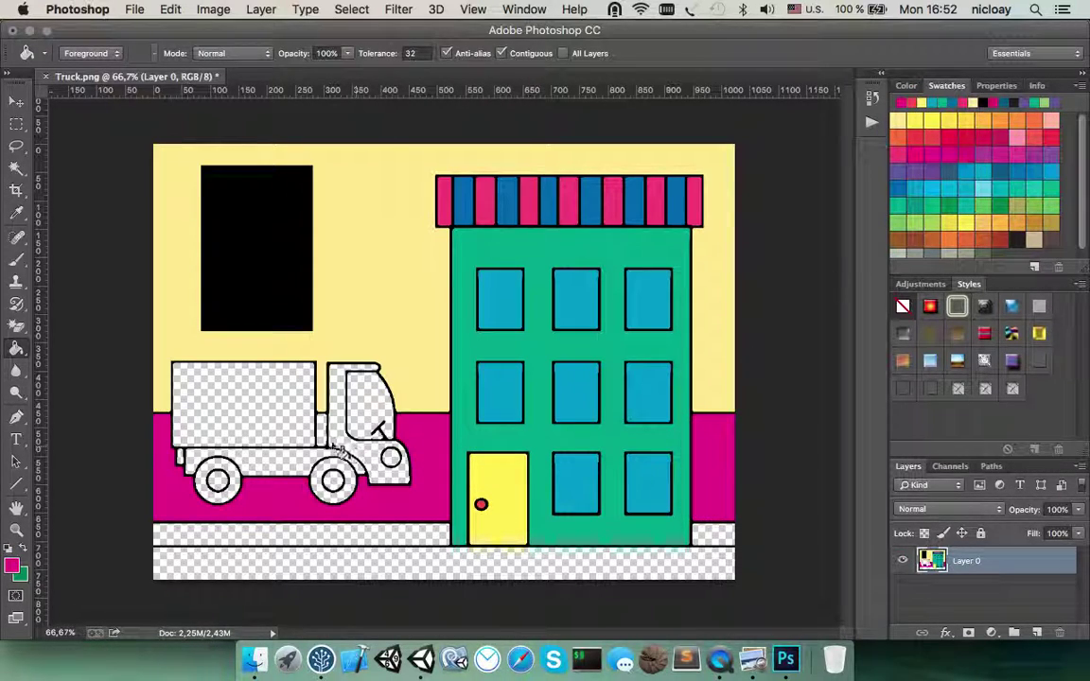
left_click(956, 192)
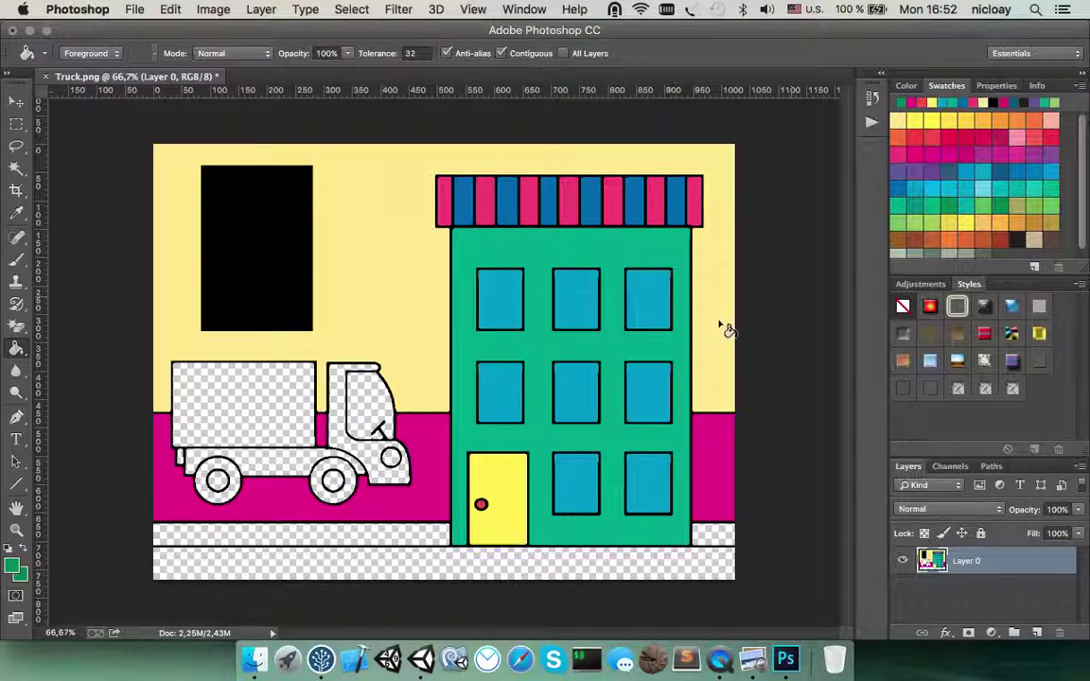
left_click(228, 407)
left_click(303, 473)
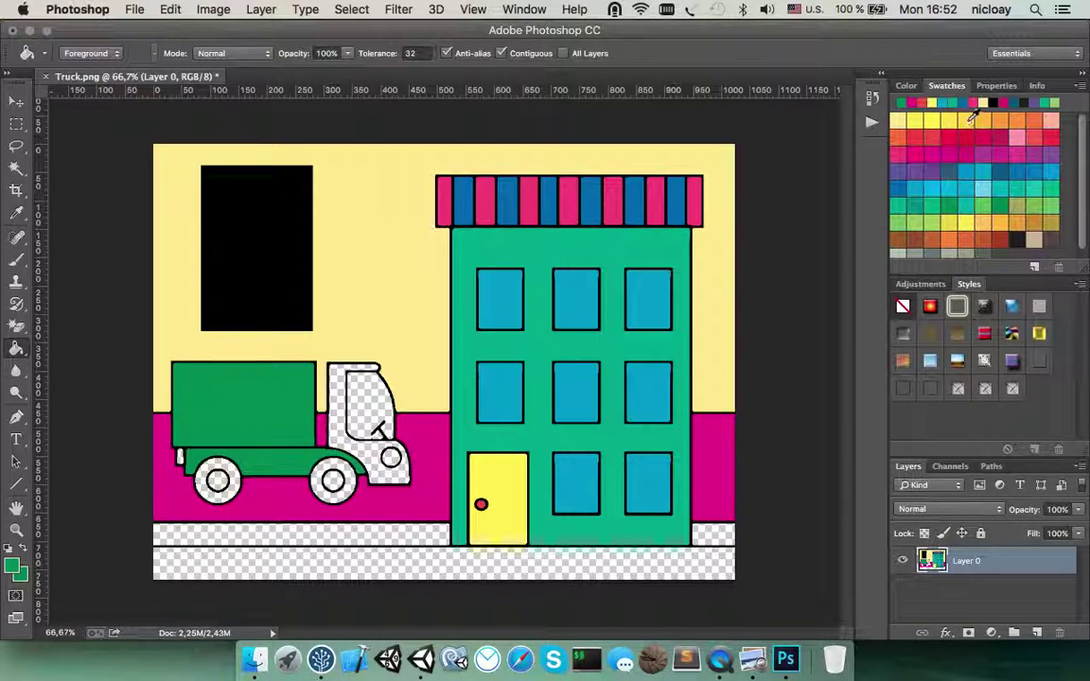
left_click(984, 135)
left_click(336, 383)
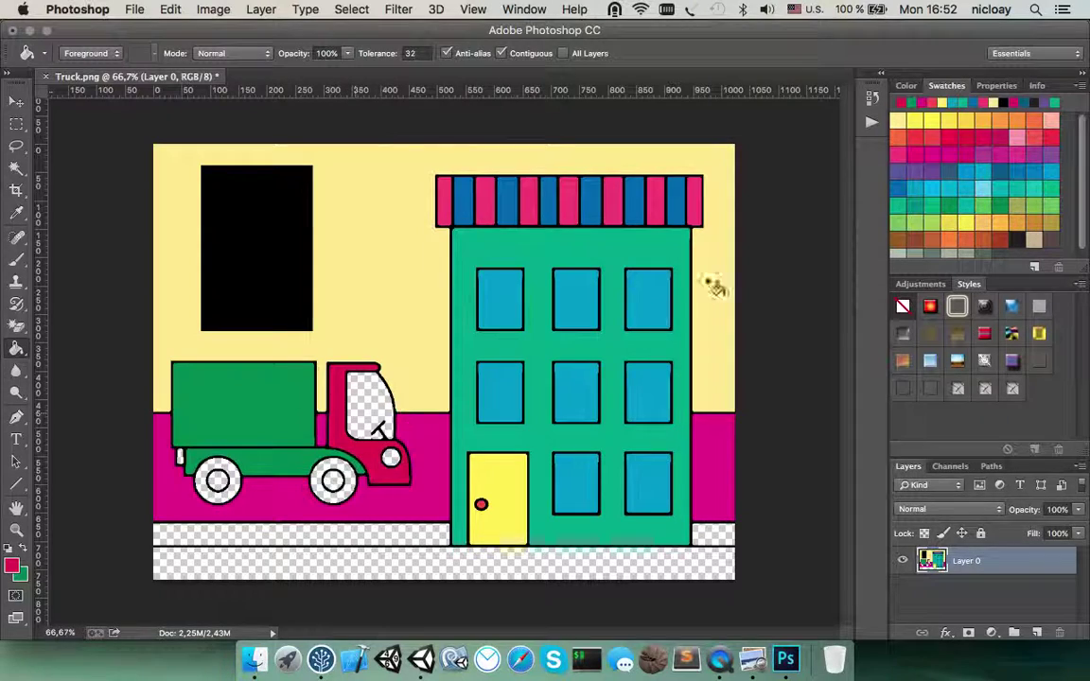
left_click(1003, 117)
left_click(364, 390)
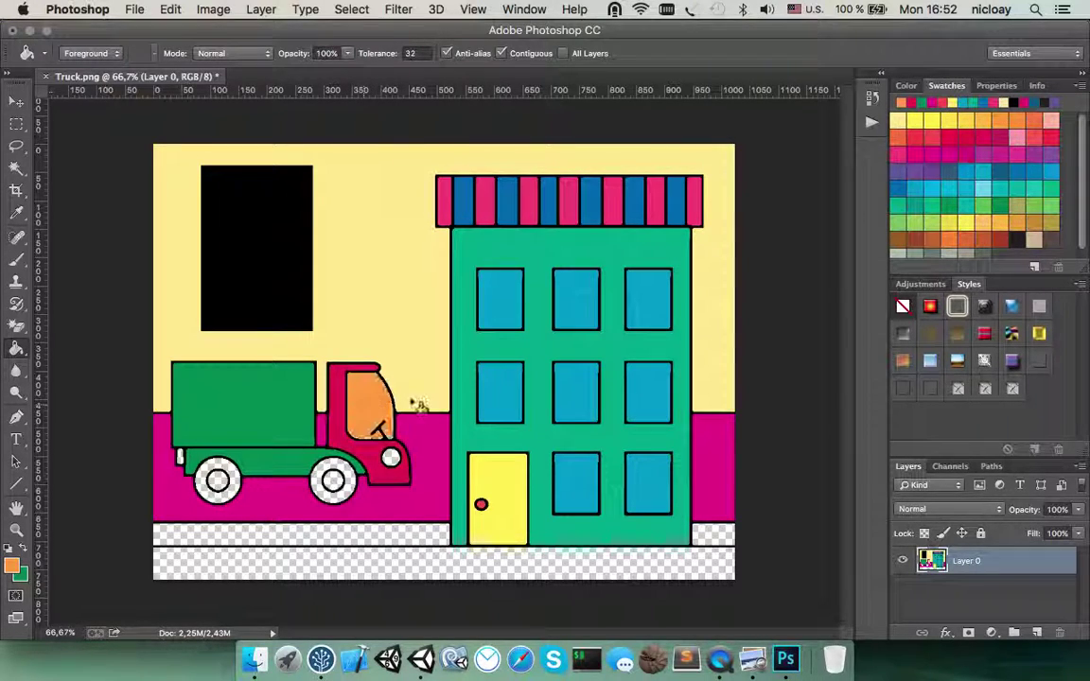
Colour both wheel rings brown and both wheel hubs orange
left_click(1011, 237)
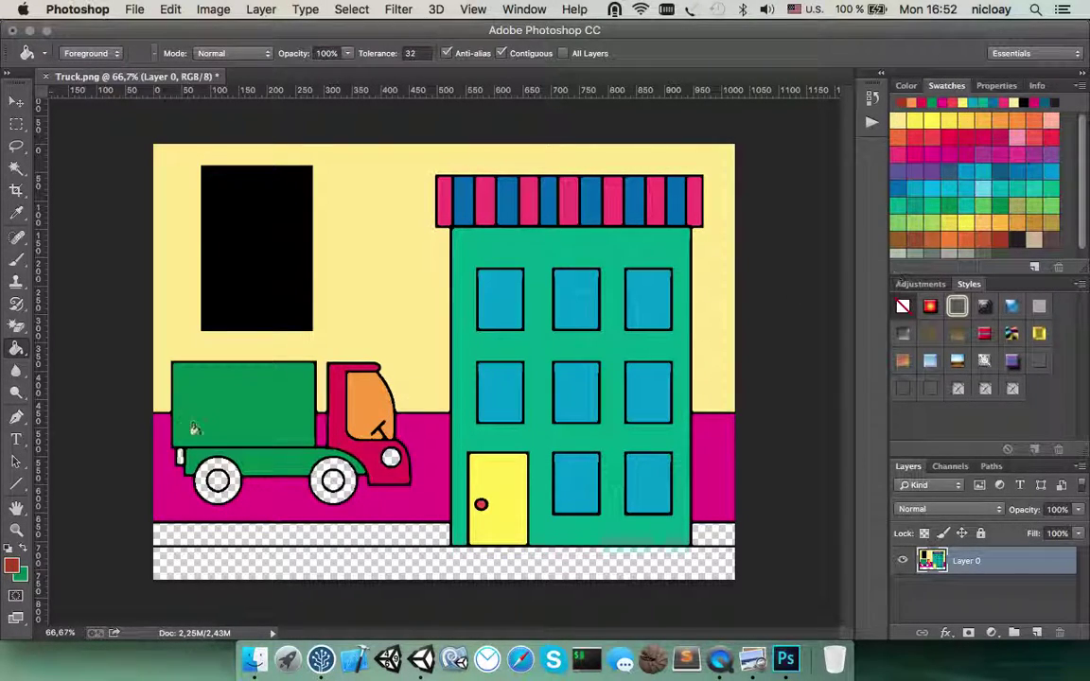
left_click(202, 485)
left_click(319, 494)
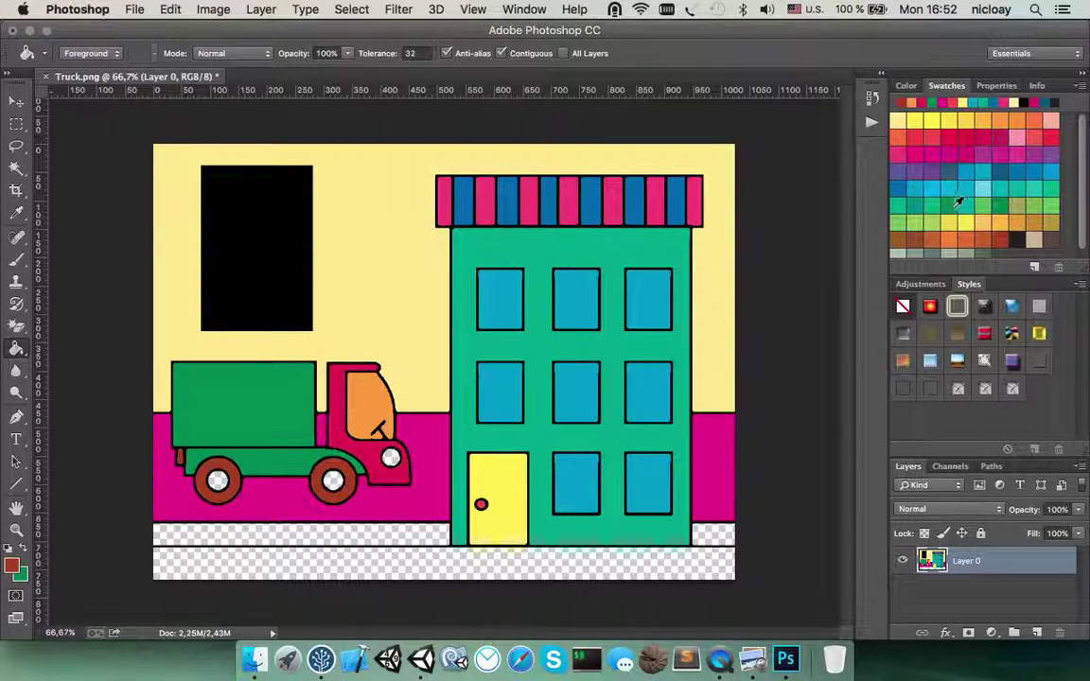
left_click(989, 232)
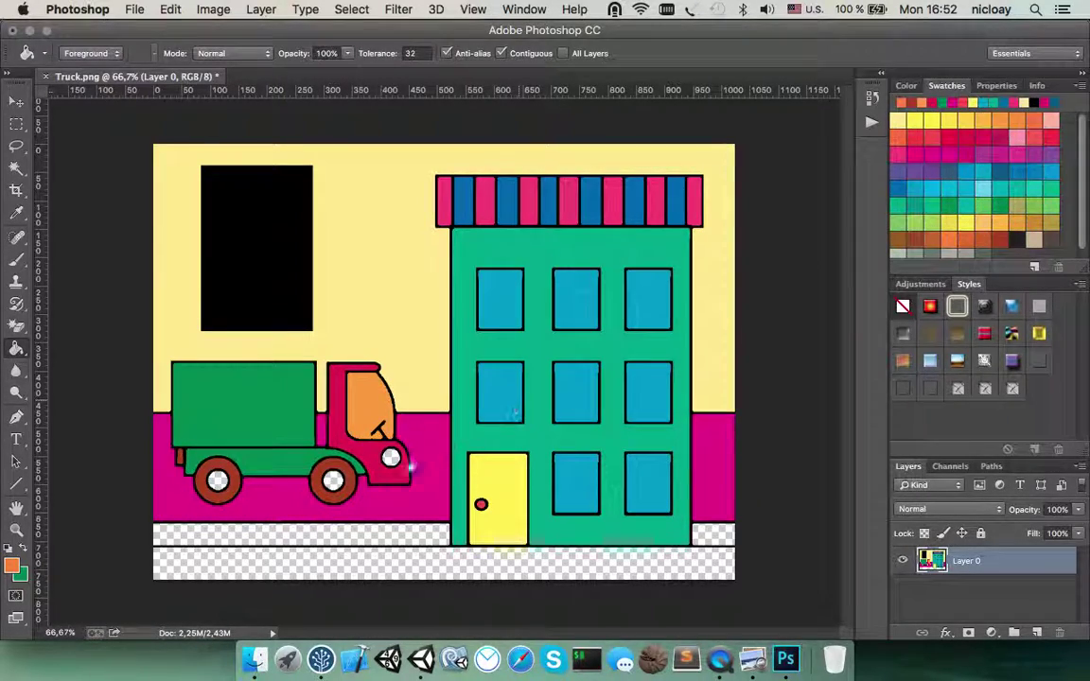
left_click(217, 480)
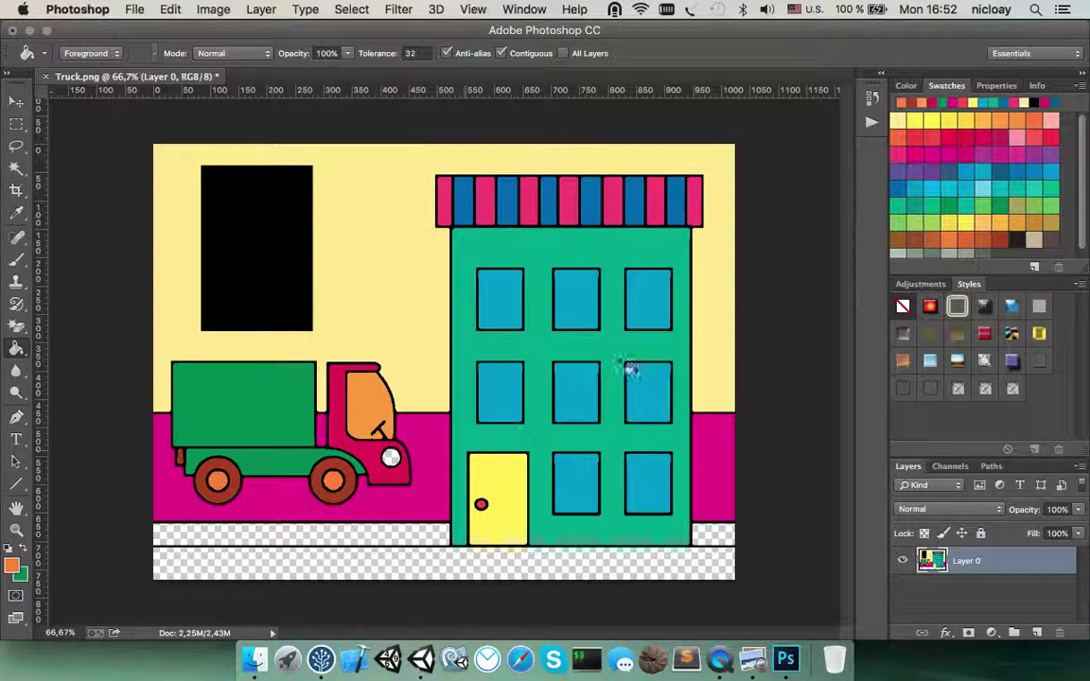
left_click(332, 480)
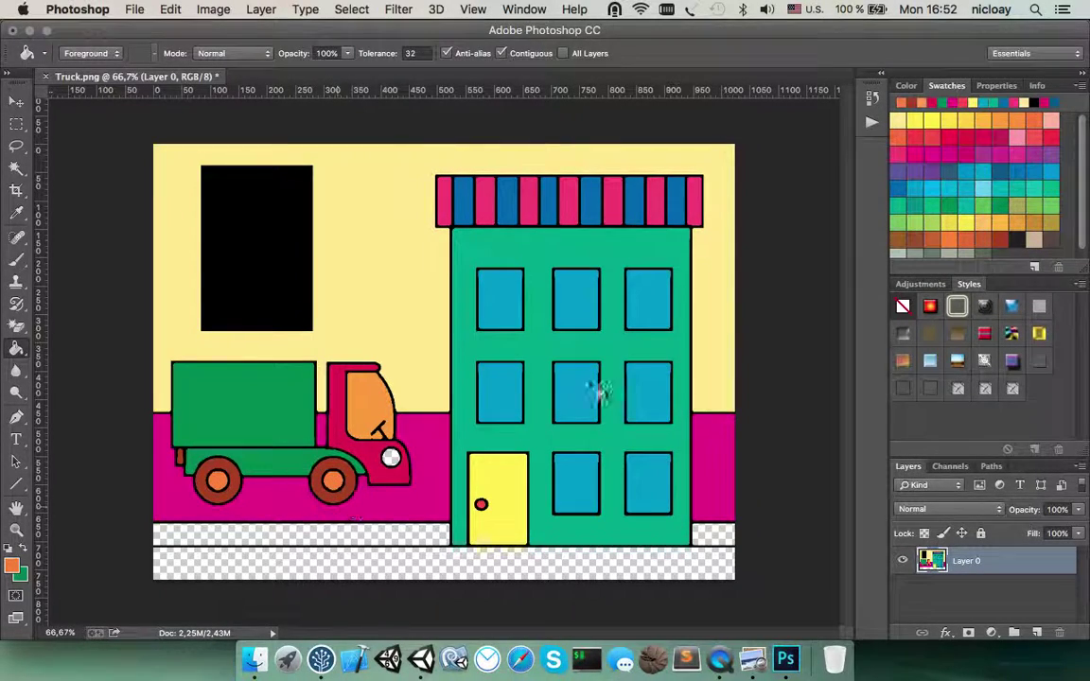
Fill the strip below the truck and the patch by the building blue, and the bottom strip salmon
left_click(987, 173)
left_click(336, 536)
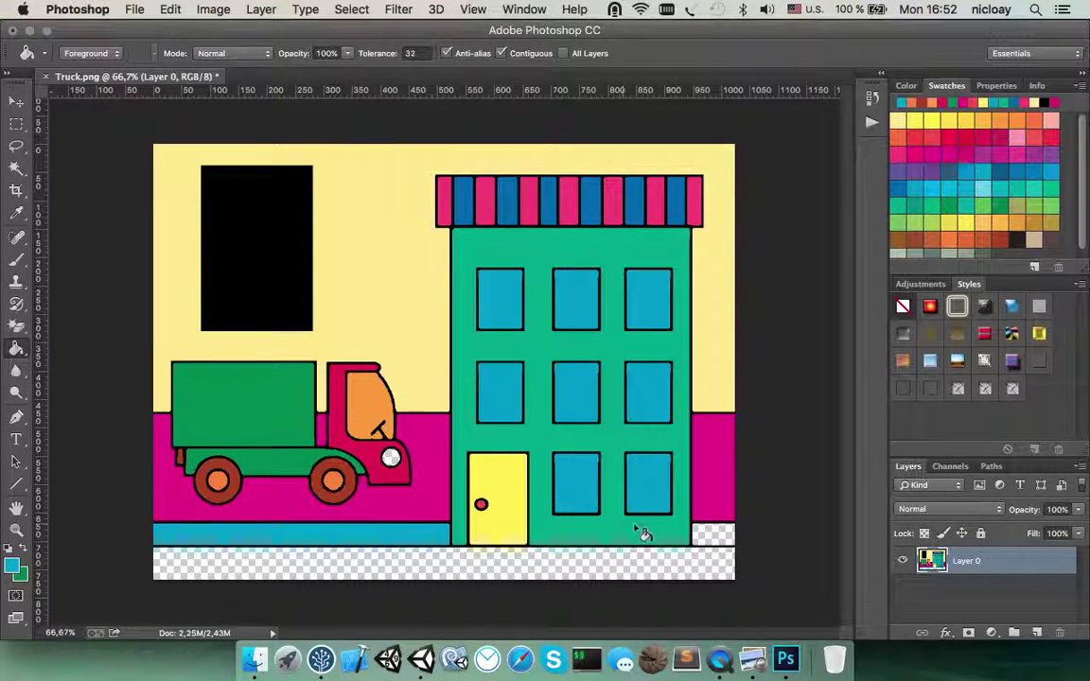
left_click(715, 537)
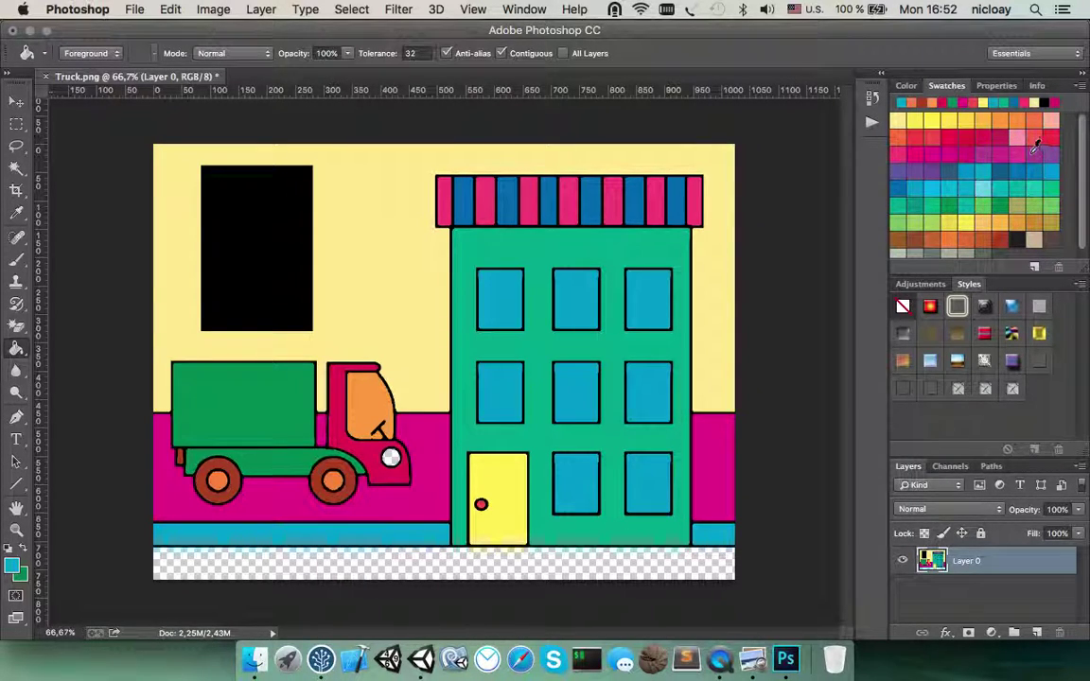
left_click(1051, 121)
left_click(365, 560)
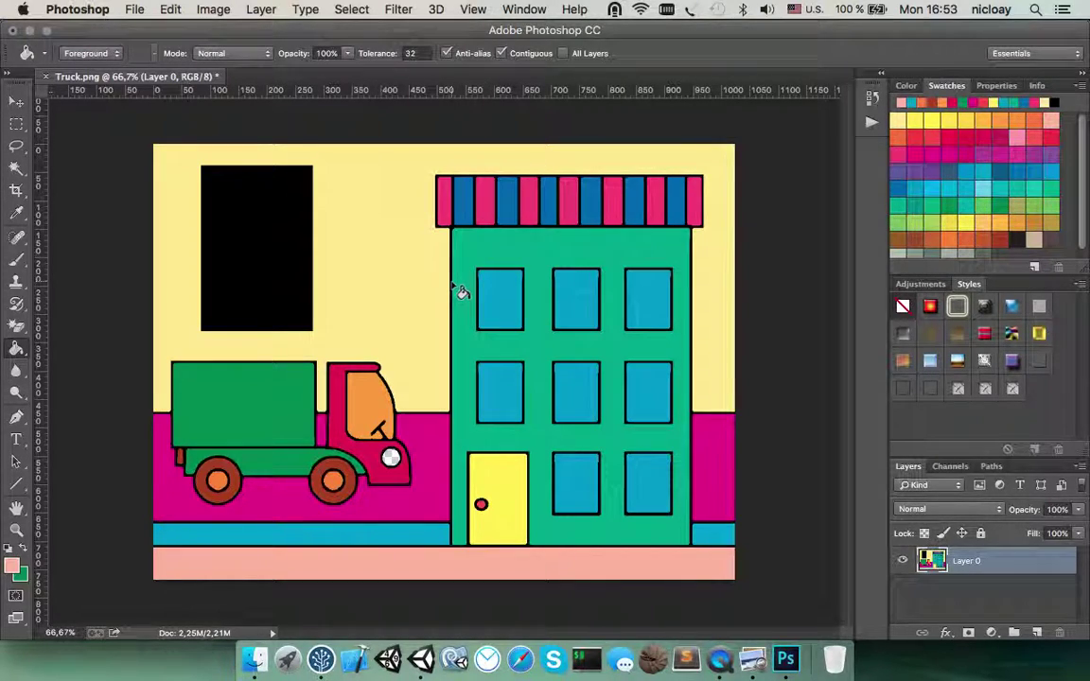
Fill the black top-left rectangle with teal green from the Swatches panel
left_click(1049, 186)
left_click(218, 208)
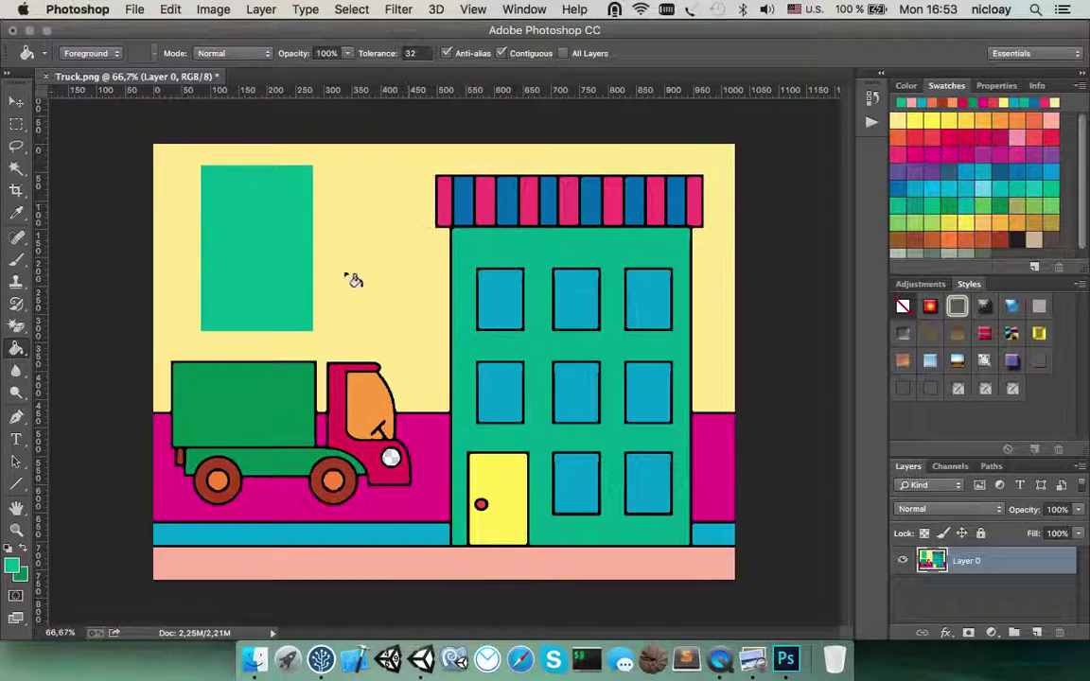
left_click(62, 9)
Save the coloured drawing as a PNG copy named truck_regions.png, accepting the PNG options
mouse_move(135, 8)
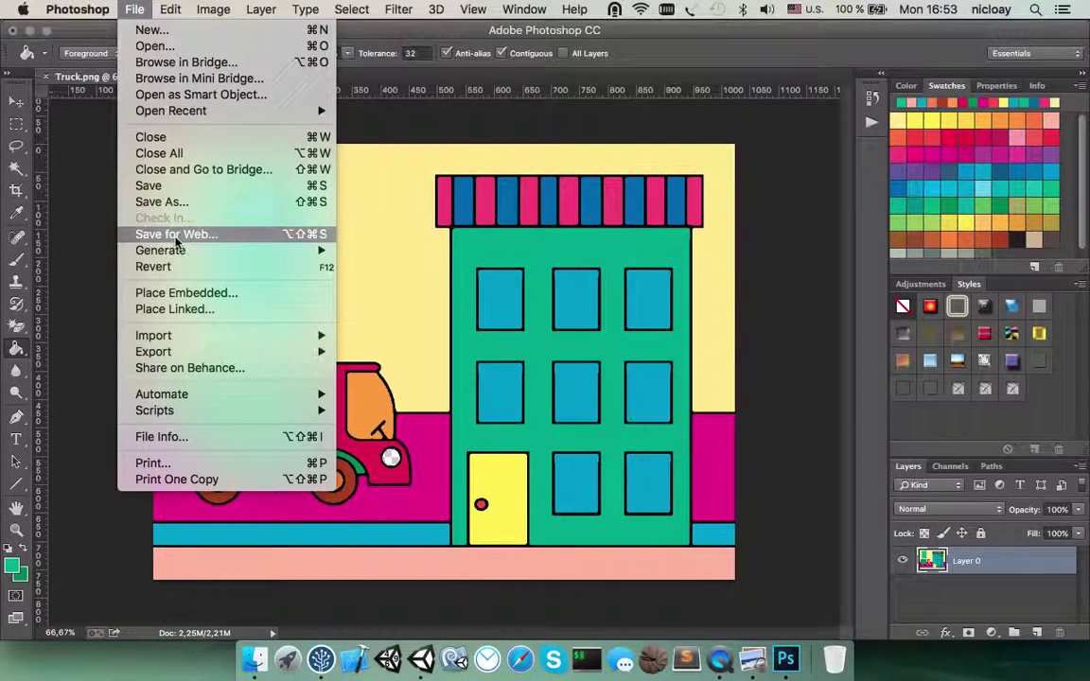
left_click(176, 201)
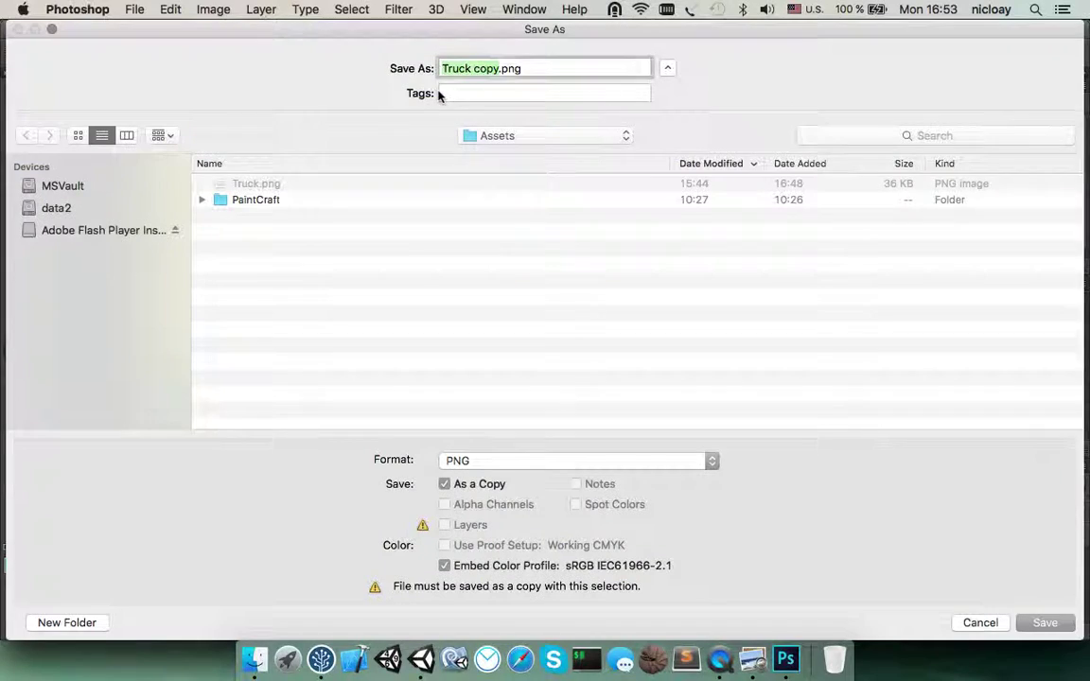
type("truc")
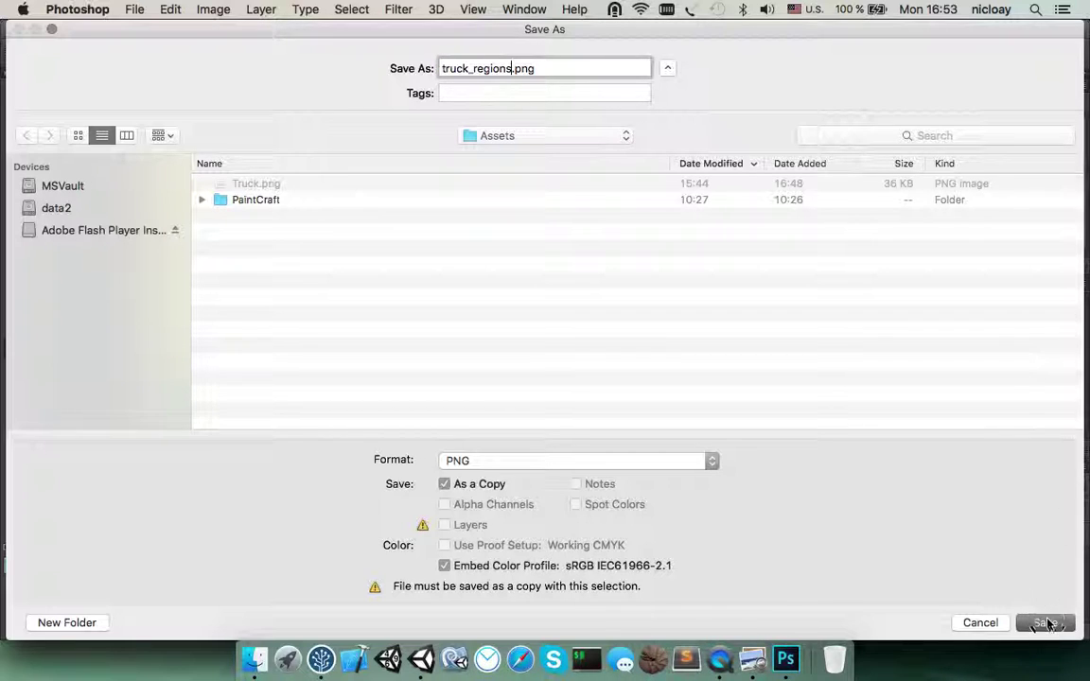
key("Return")
left_click(598, 209)
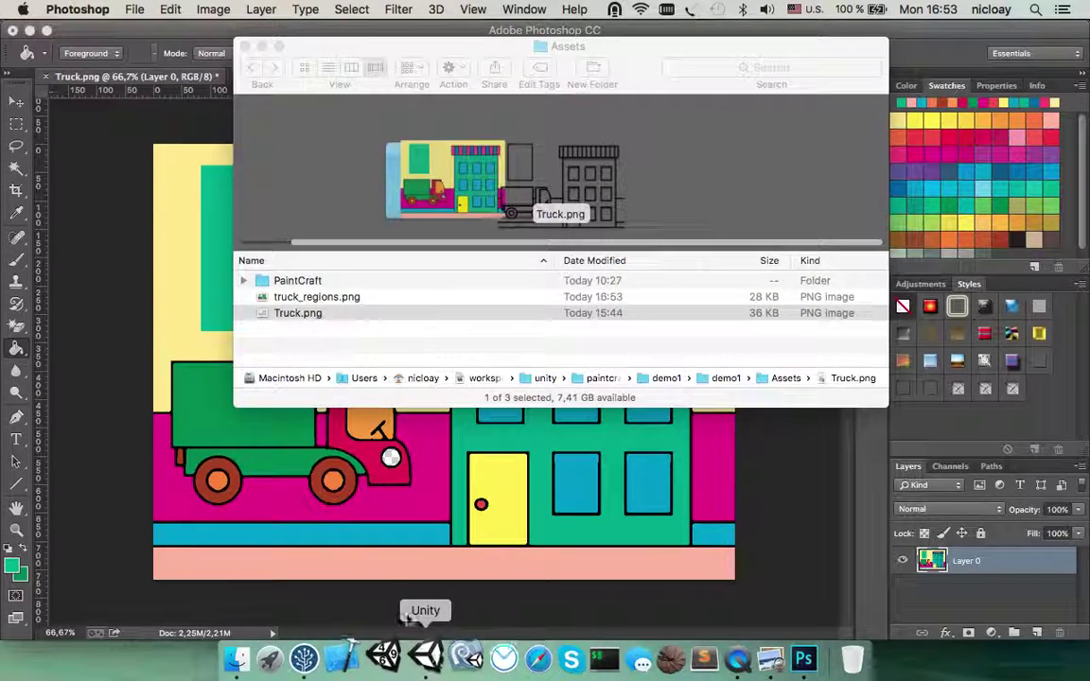
left_click(425, 656)
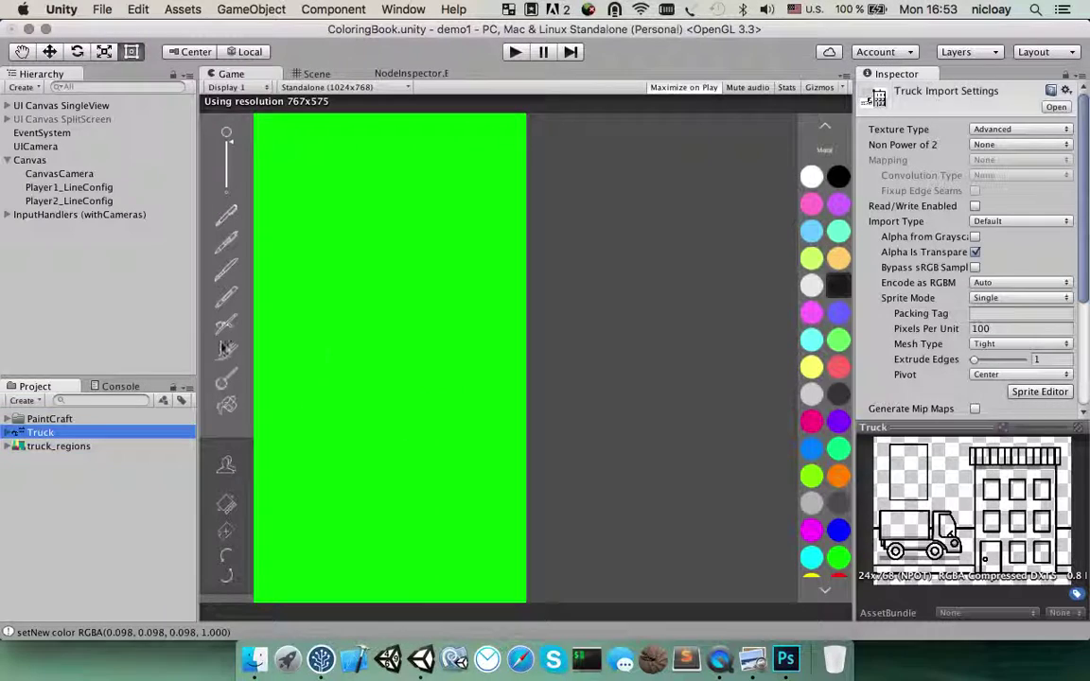
left_click(43, 433)
left_click(47, 488)
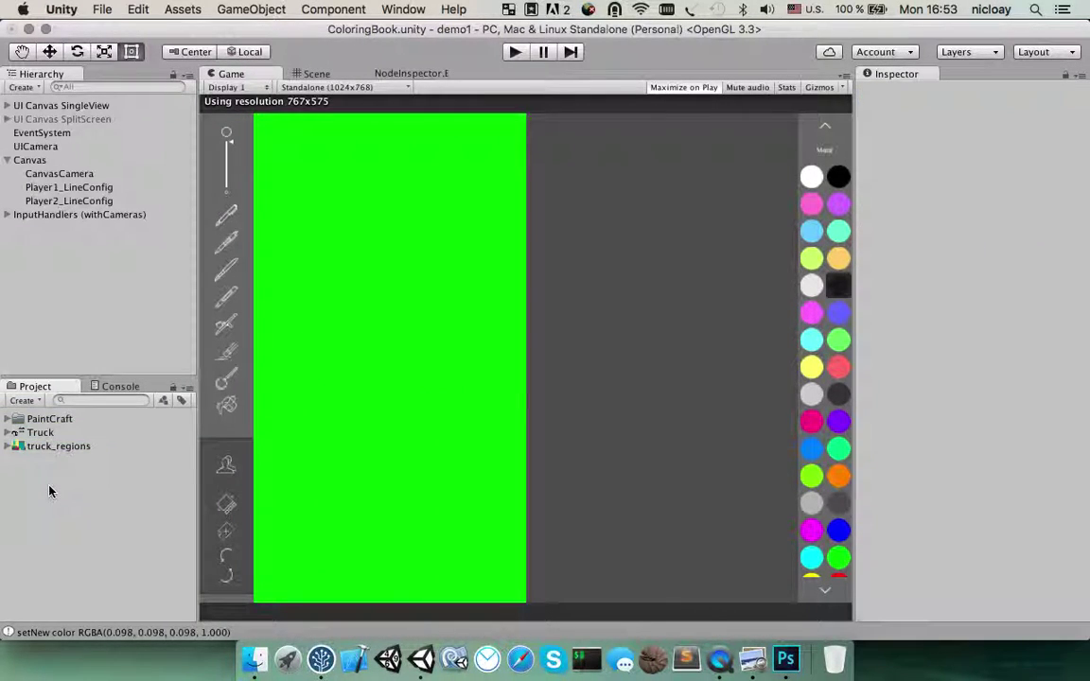
right_click(47, 487)
mouse_move(90, 335)
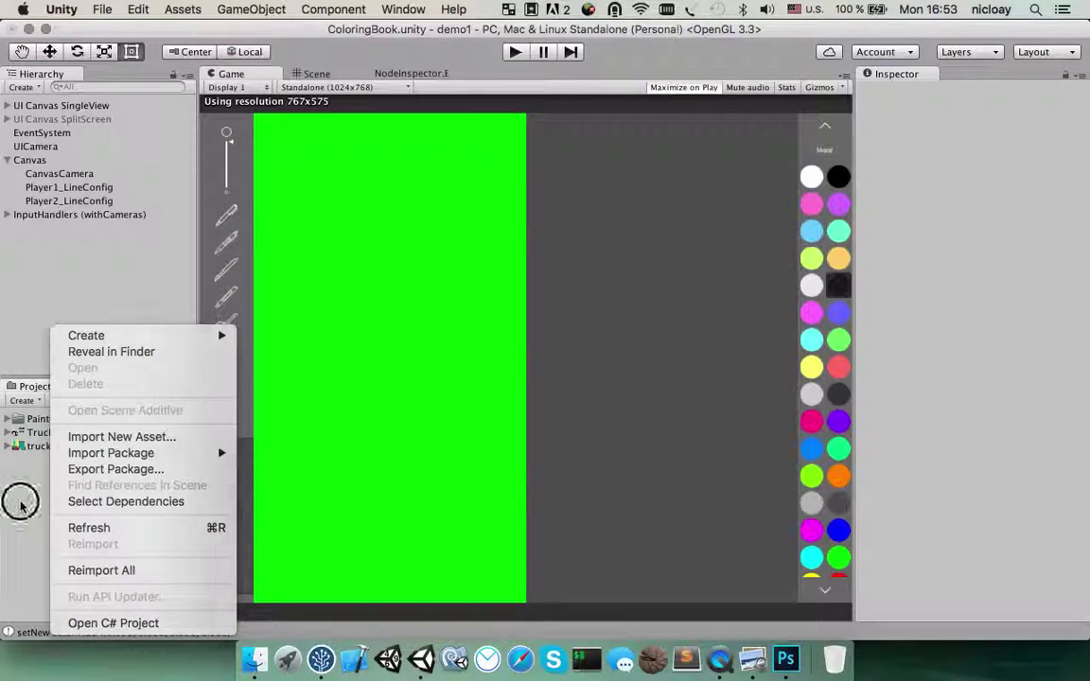
left_click(19, 452)
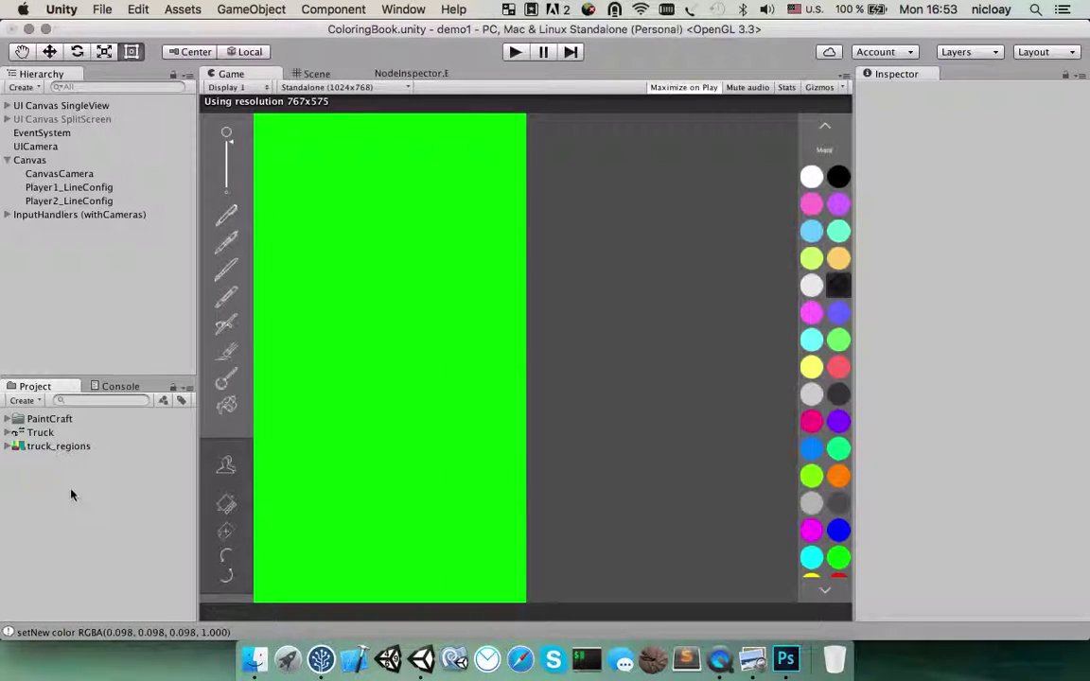
left_click(8, 419)
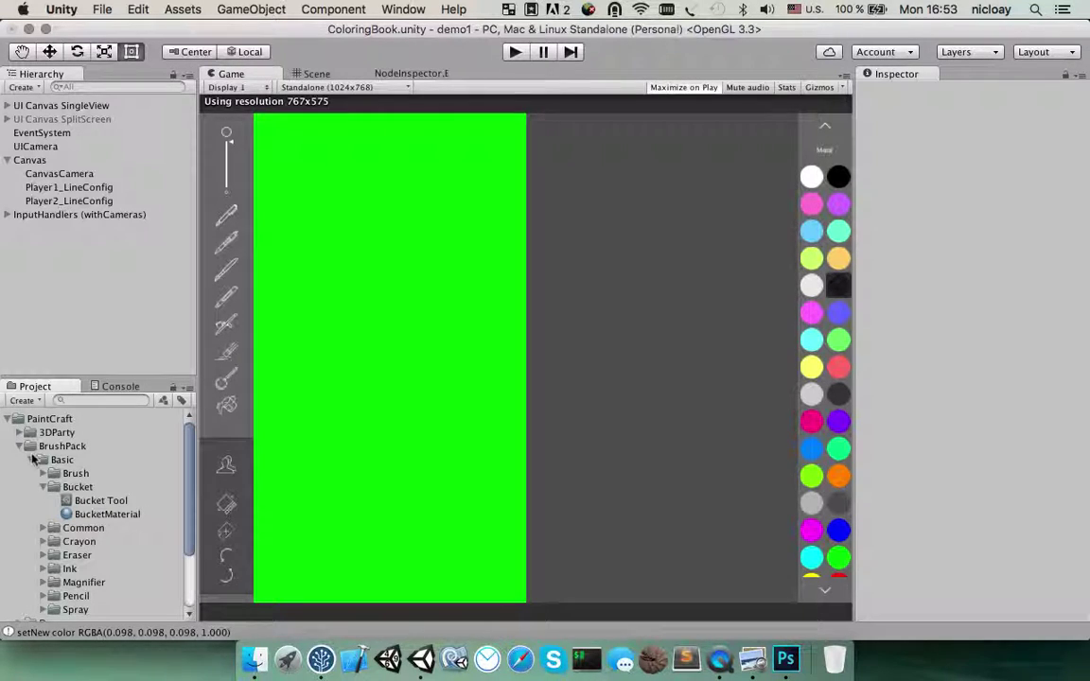
left_click(42, 488)
left_click(30, 461)
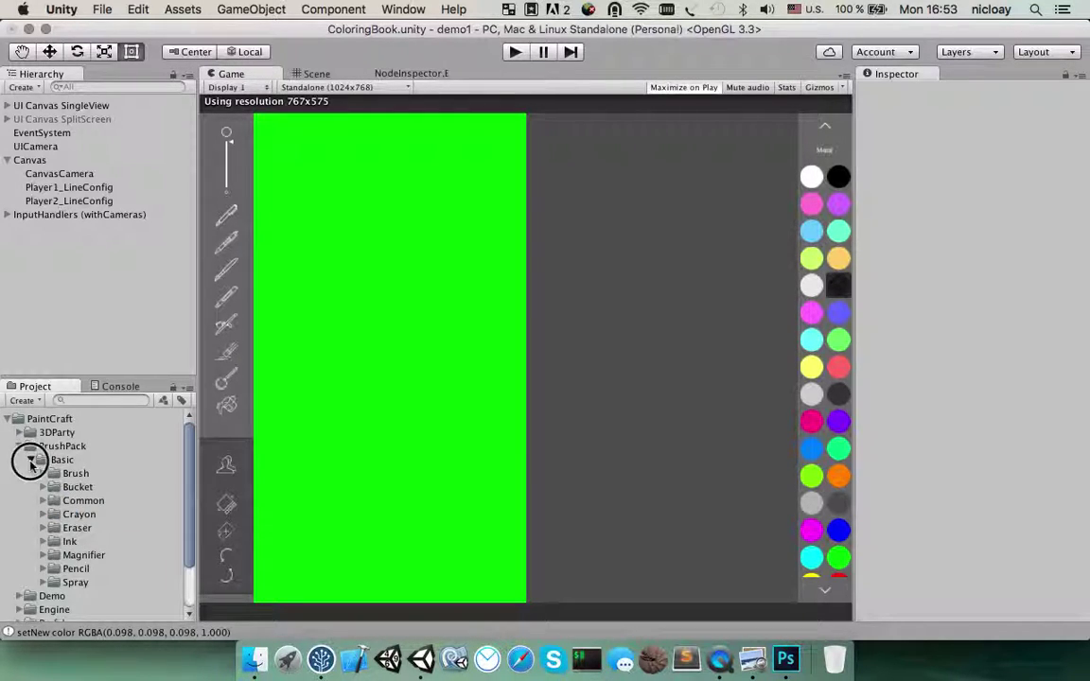
left_click(9, 419)
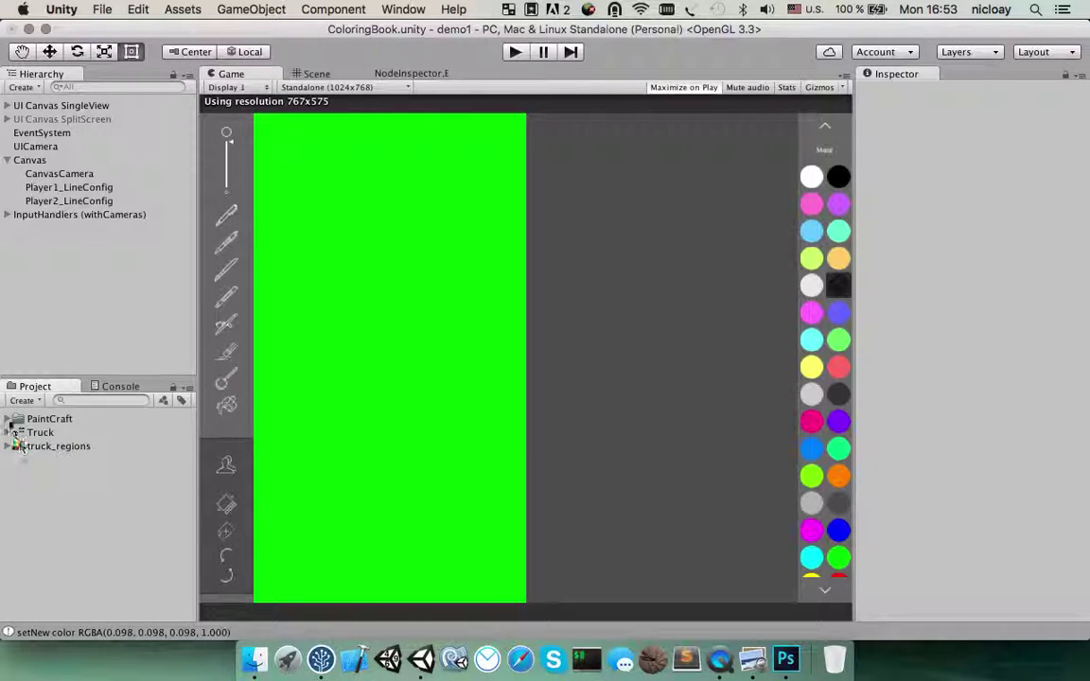
left_click(7, 419)
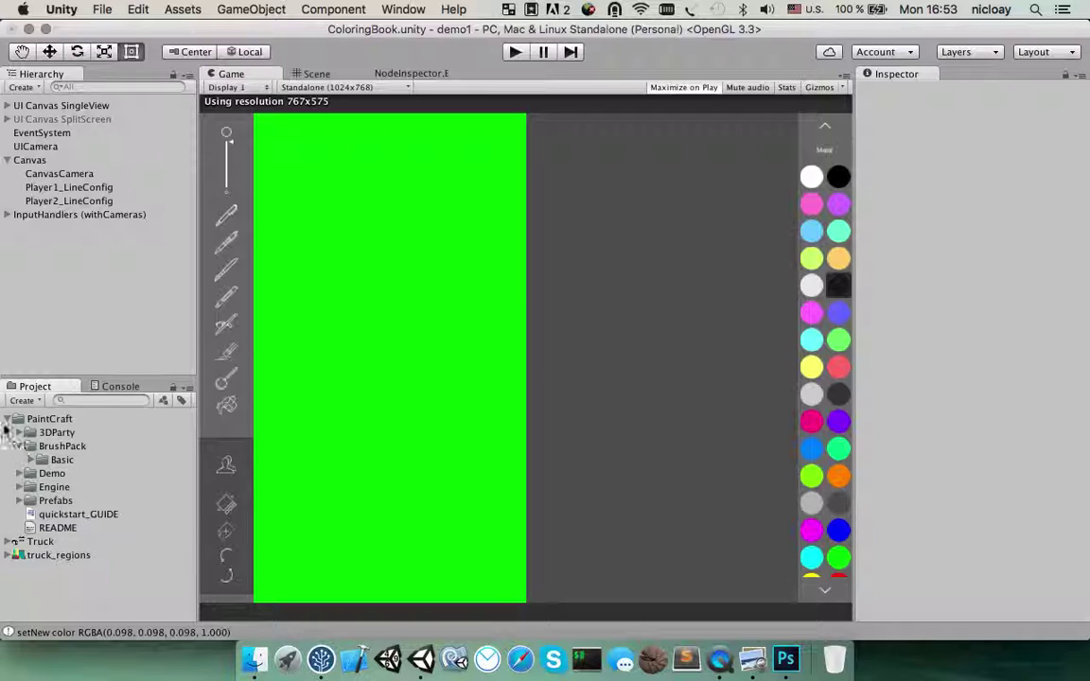
left_click(8, 419)
left_click(8, 420)
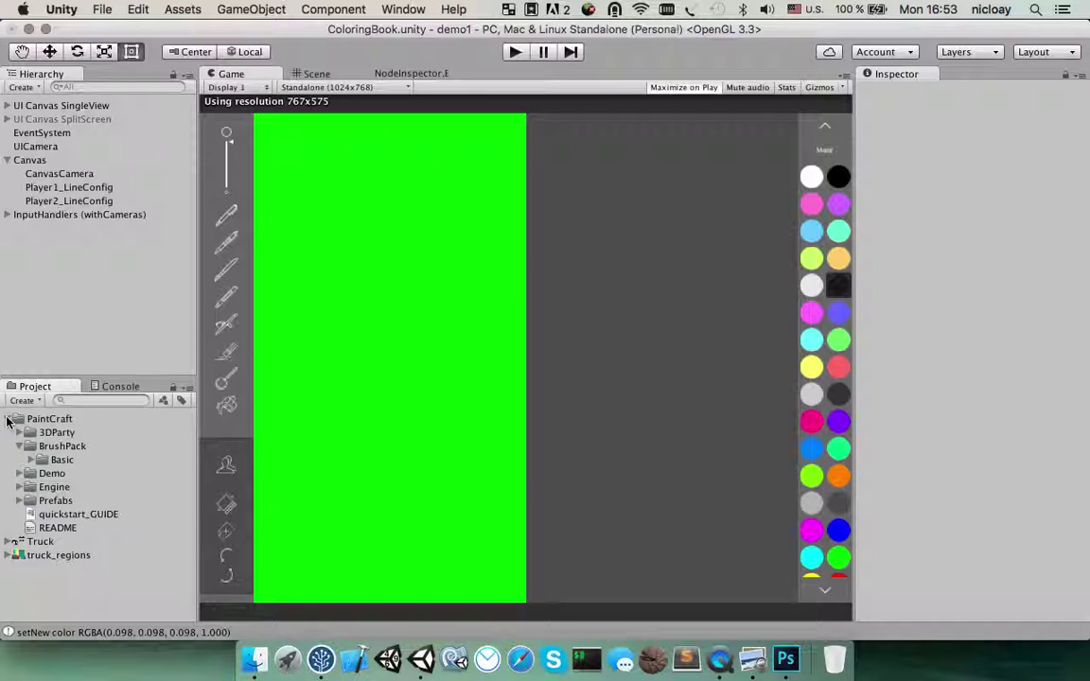
left_click(30, 460)
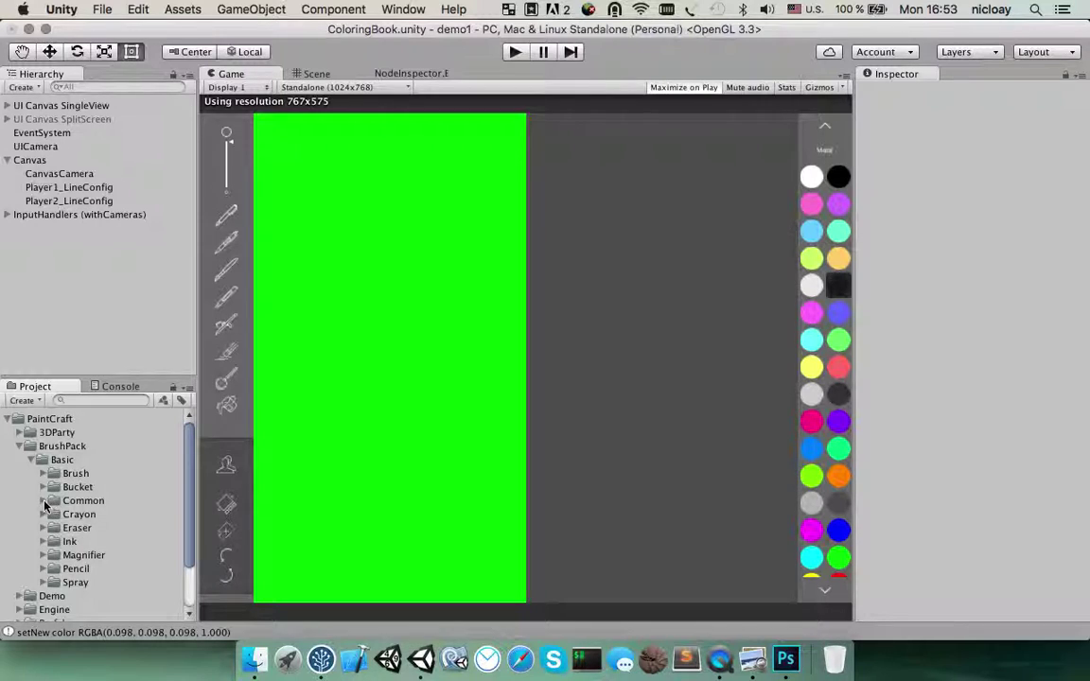
left_click(30, 462)
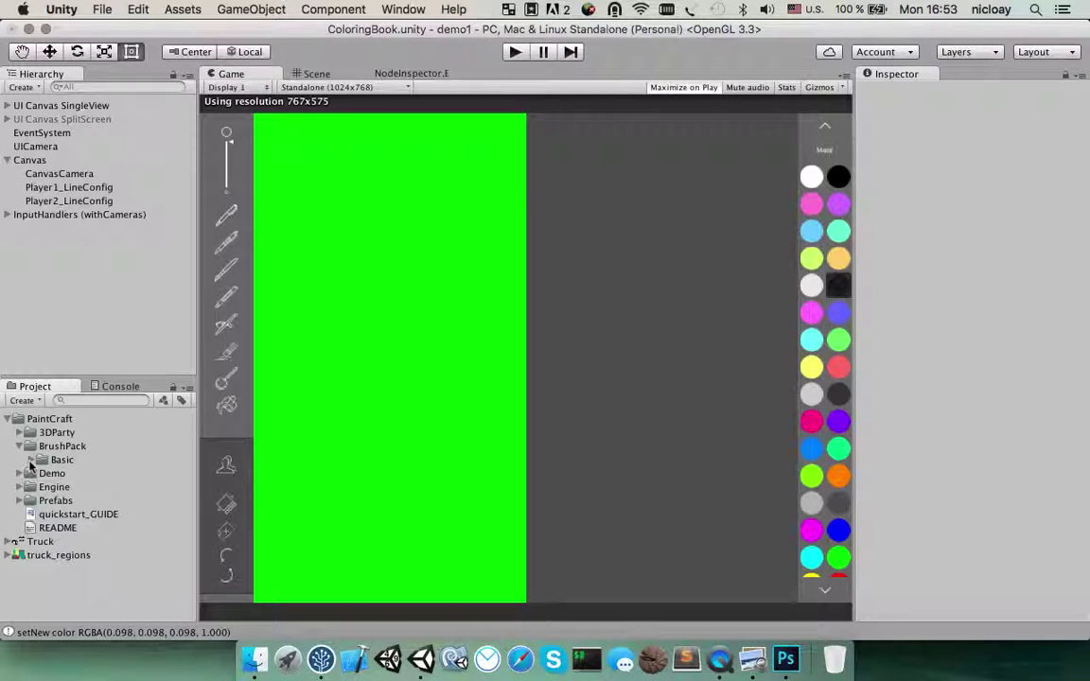
left_click(22, 473)
left_click(18, 473)
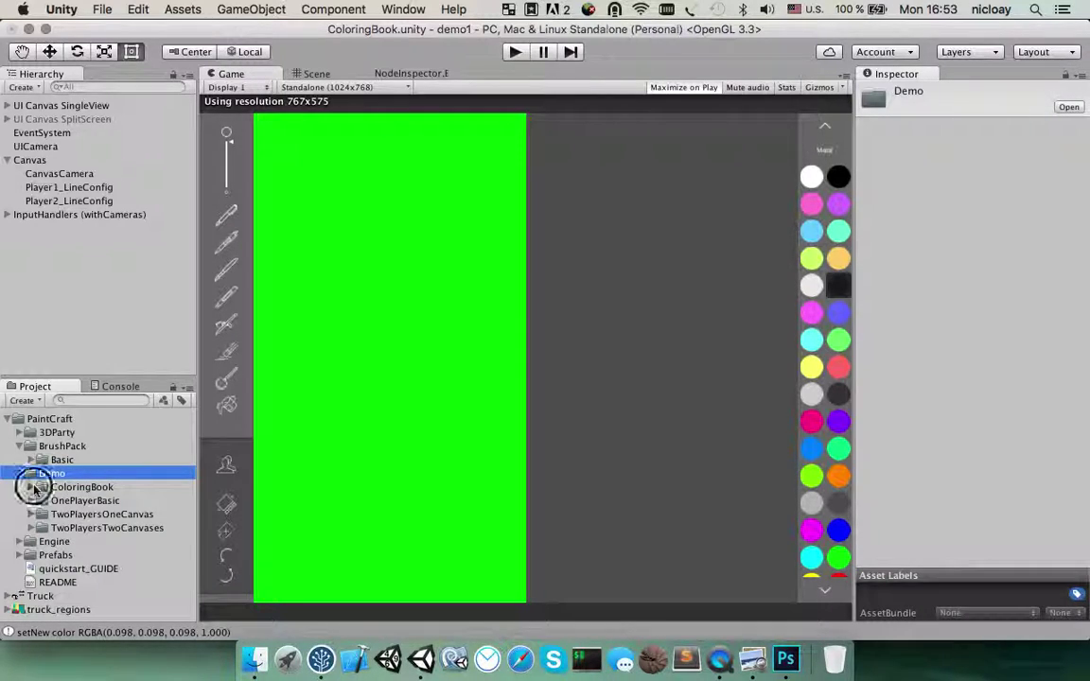
left_click(32, 487)
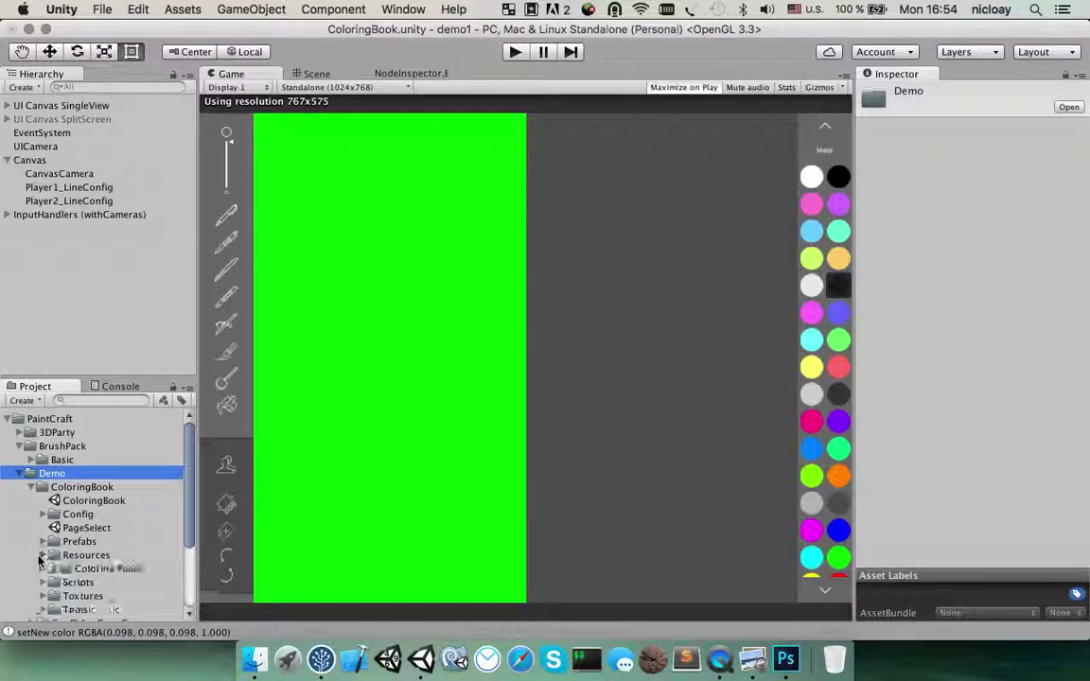
left_click(42, 555)
left_click(54, 567)
scroll(117, 554, "down", 4)
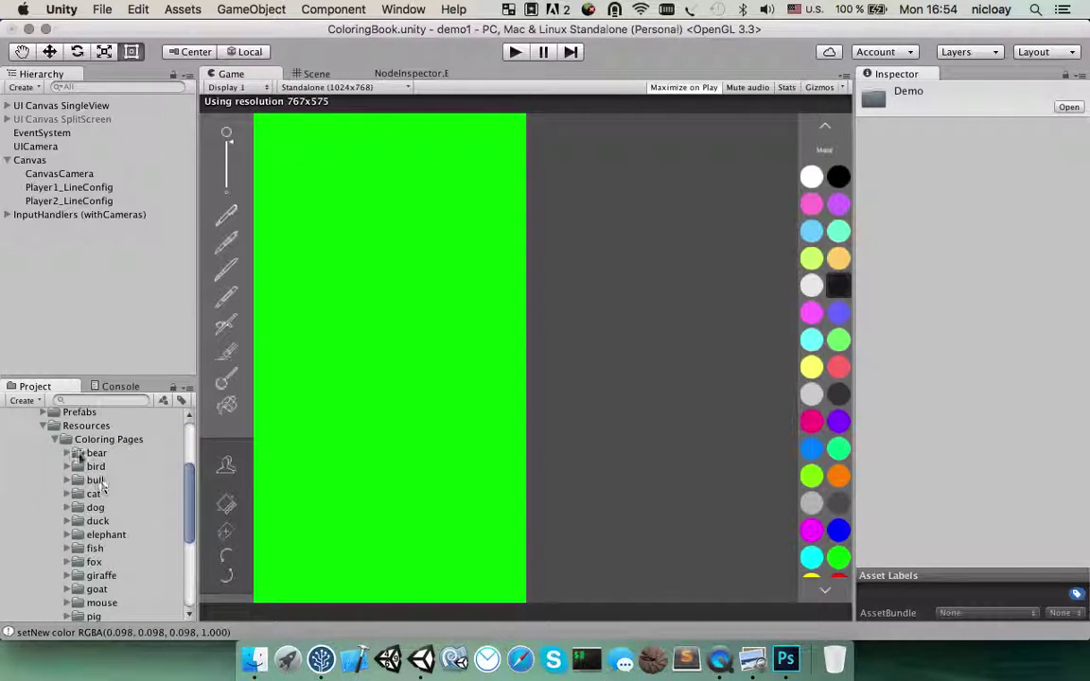
left_click(42, 425)
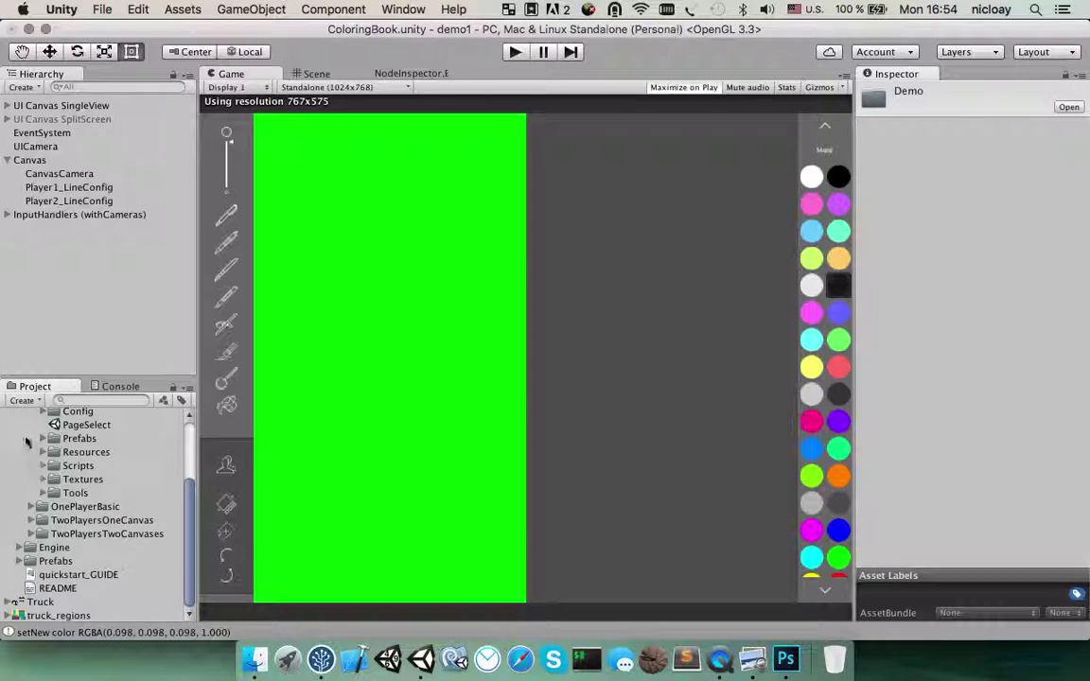
scroll(29, 445, "up", 3)
left_click(7, 414)
Create a Resourses folder in Assets with a truck subfolder inside it
right_click(17, 464)
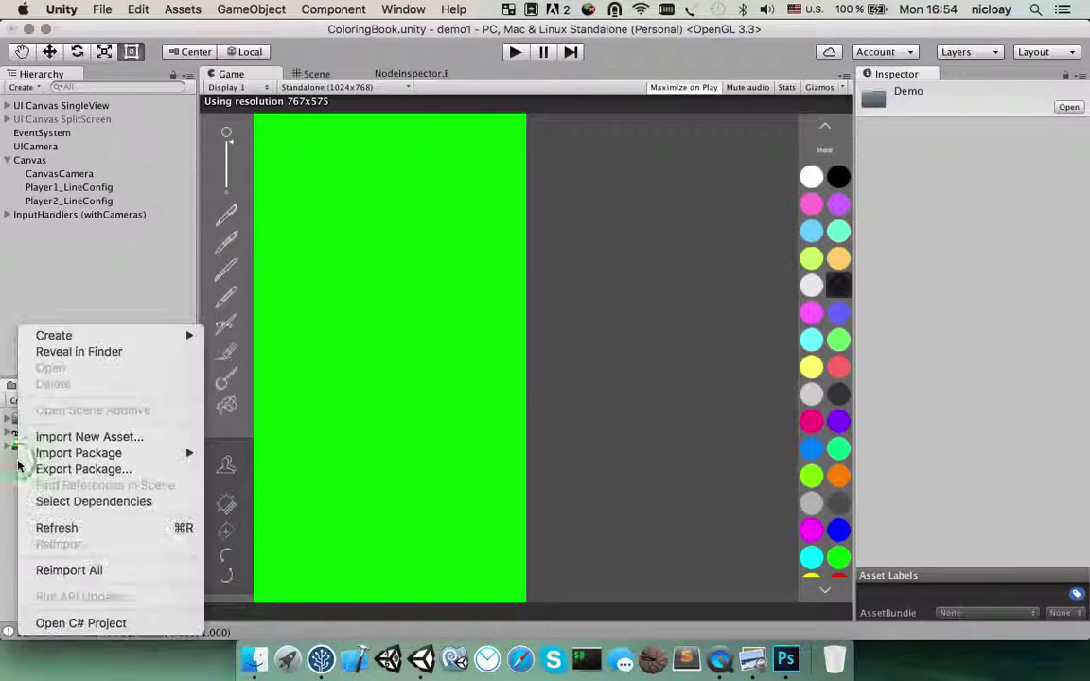
mouse_move(54, 338)
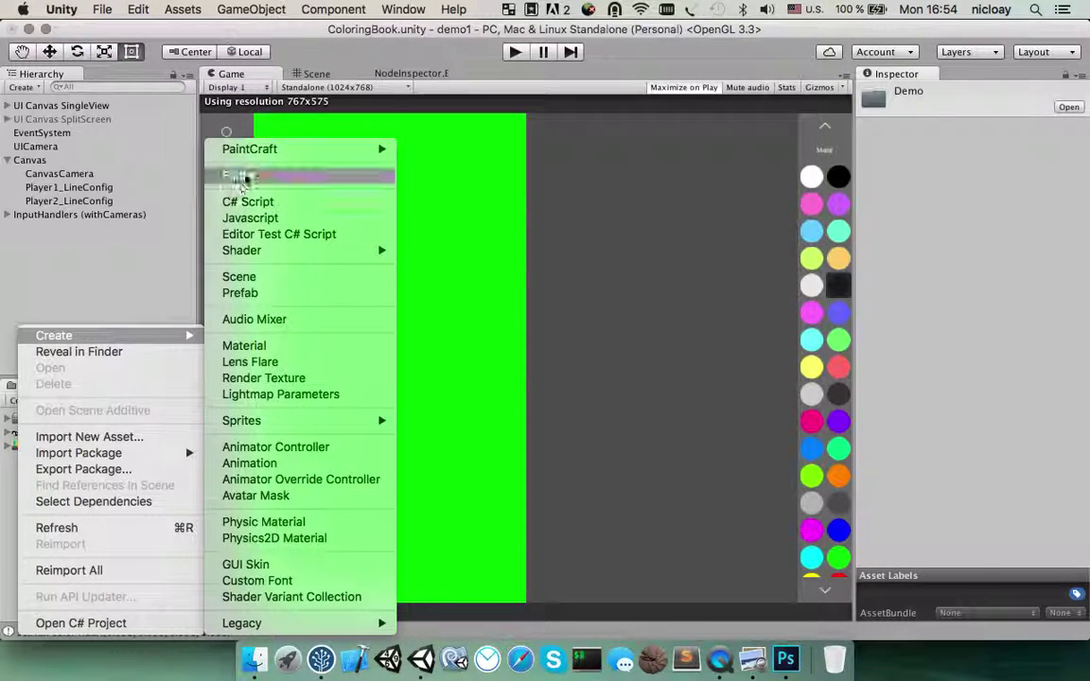
left_click(245, 177)
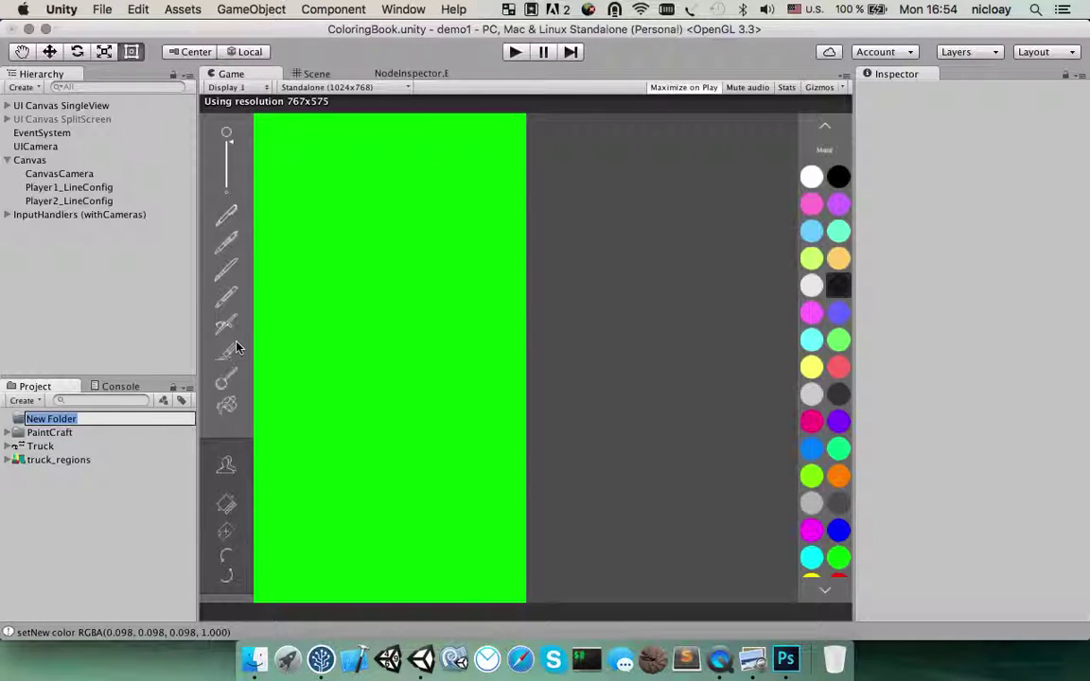
type("Re")
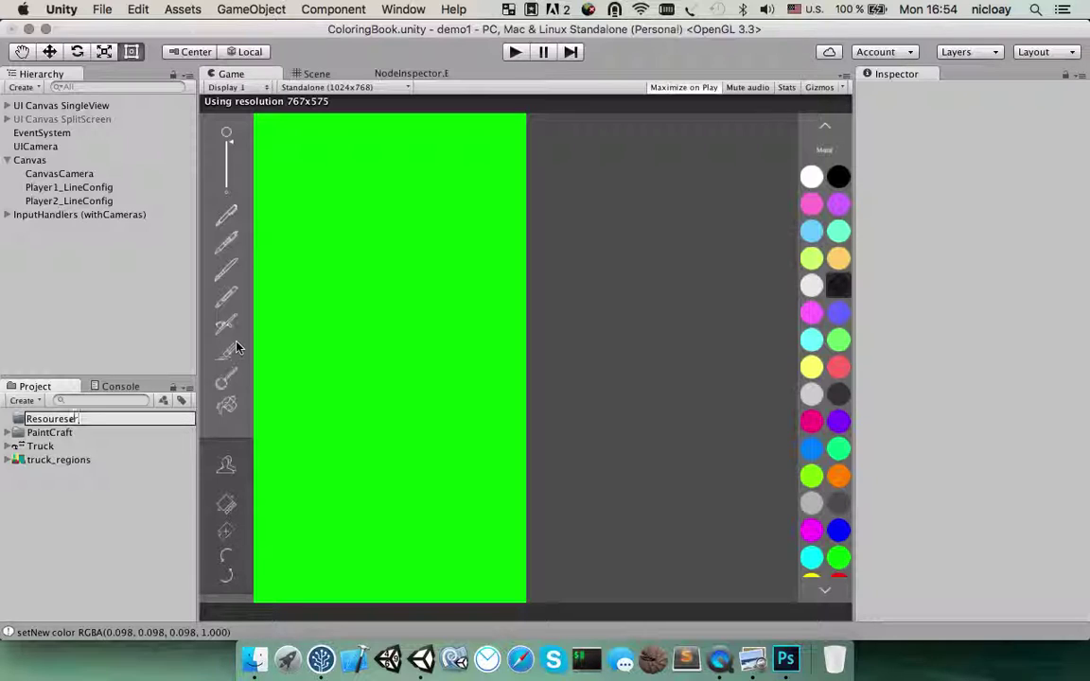
type("sourses")
key("Return")
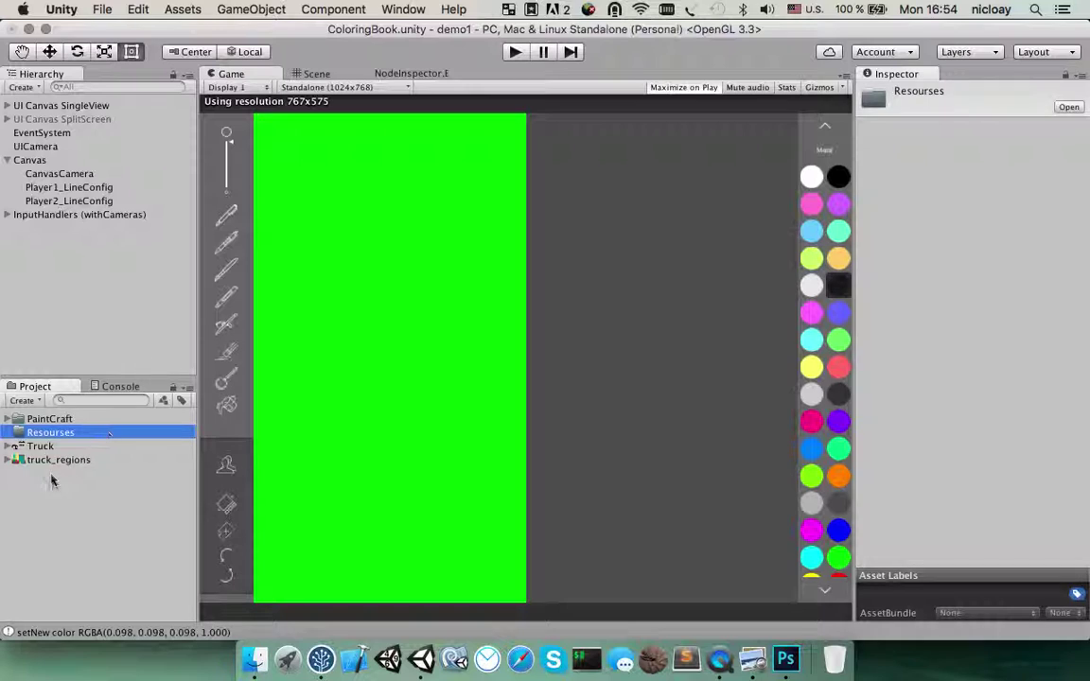
right_click(64, 439)
mouse_move(114, 335)
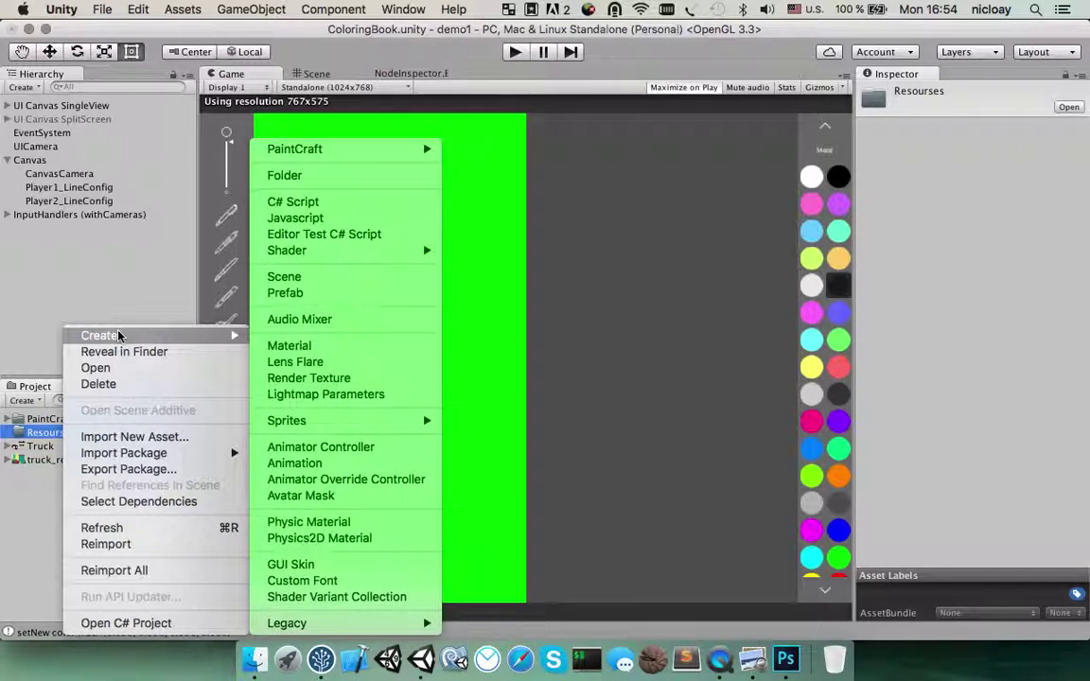
left_click(287, 176)
type("tru")
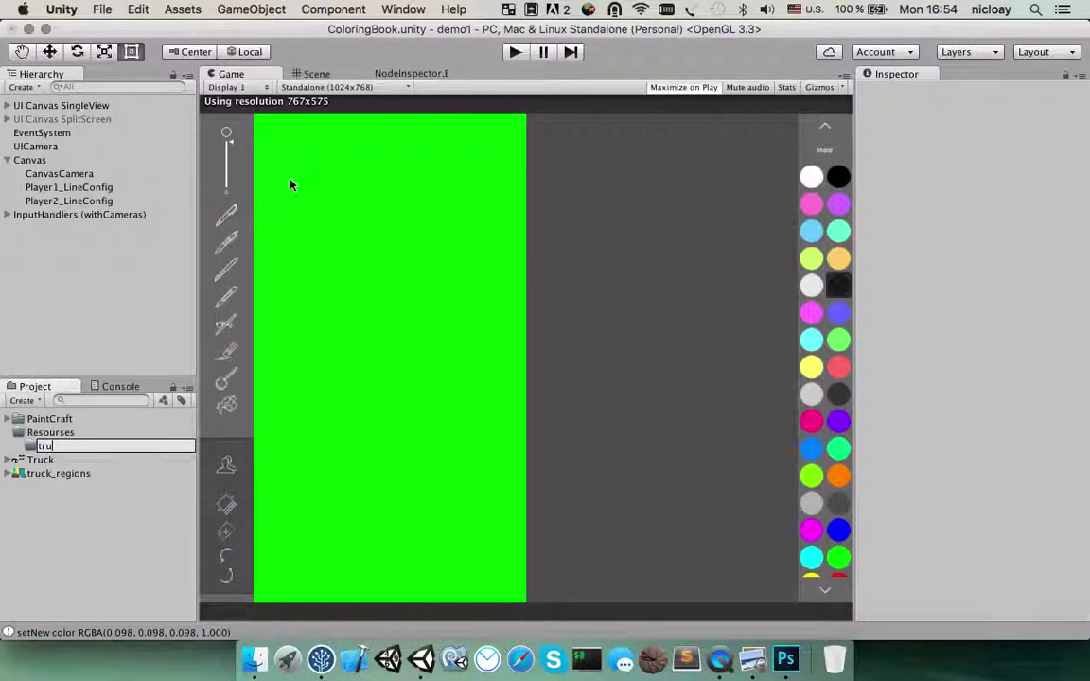
key("Return")
Move the Truck and truck_regions textures into the truck folder
left_click(48, 465)
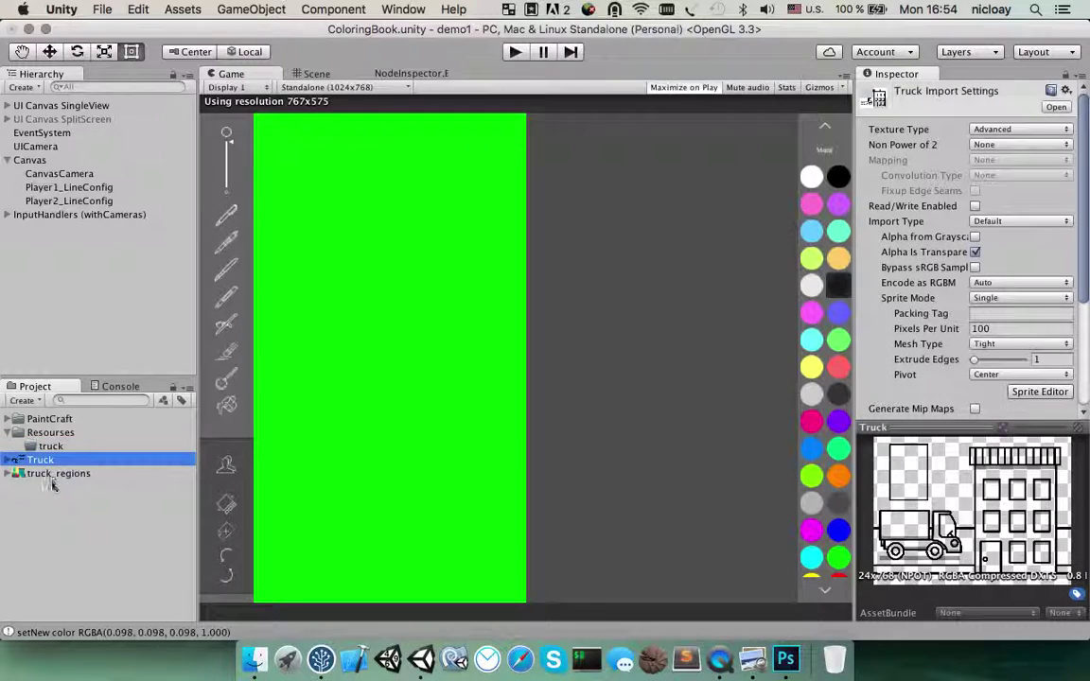
left_click(47, 473, "shift")
left_click_drag(47, 471, 53, 446)
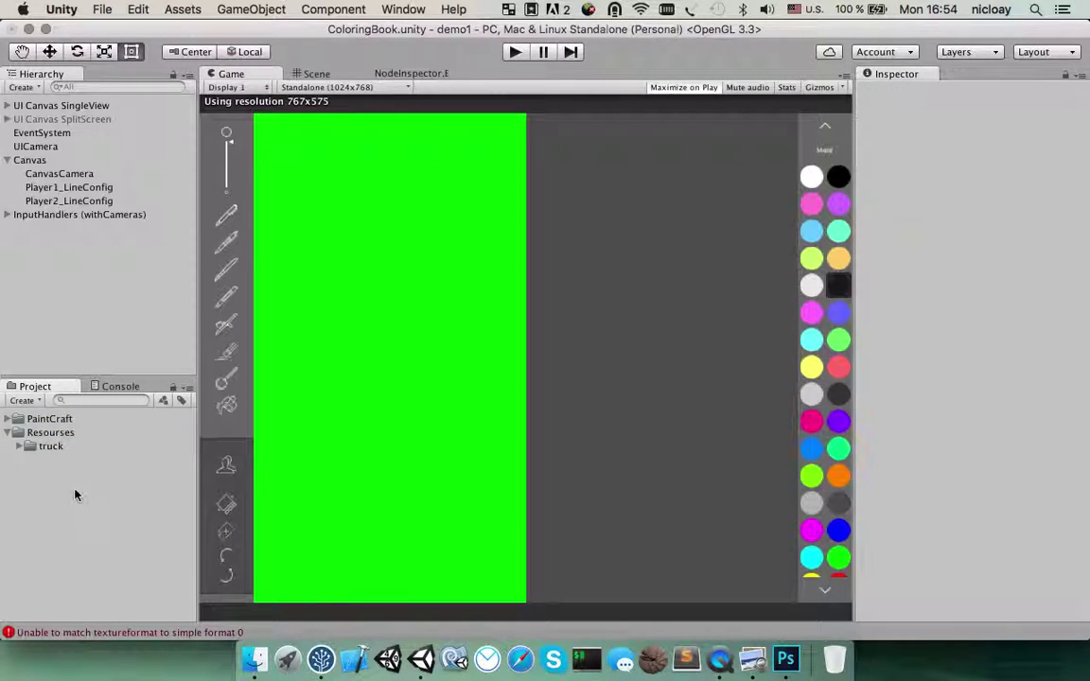
left_click(51, 446)
Keep the Truck texture as Advanced with Non Power of 2 None and mip maps off, then apply
left_click(19, 446)
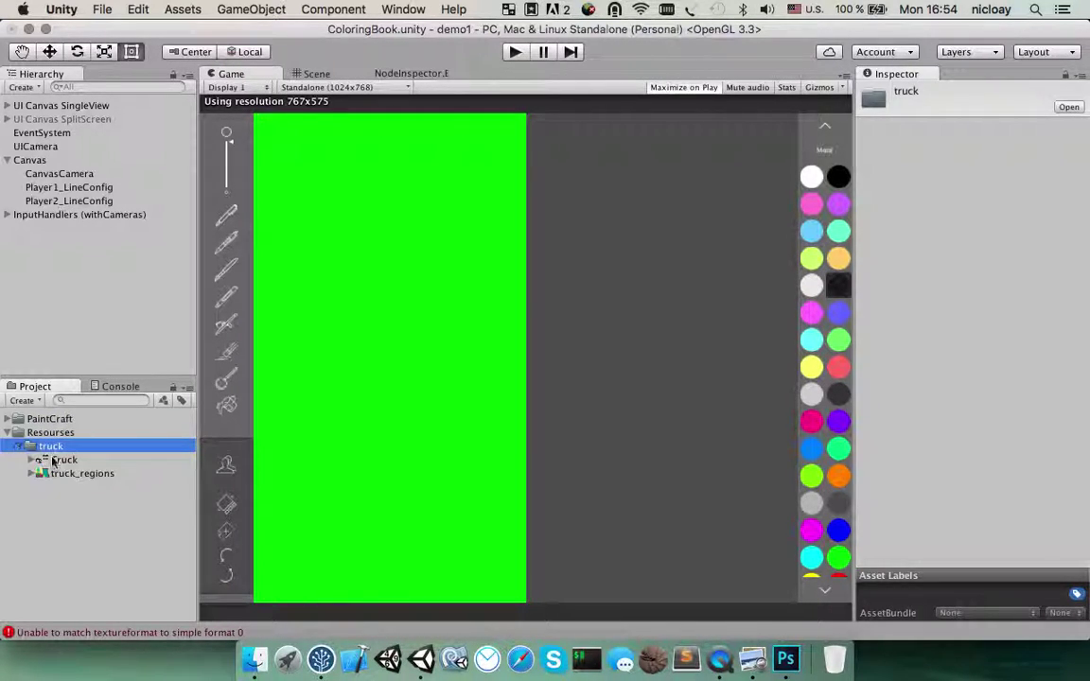
left_click(65, 459)
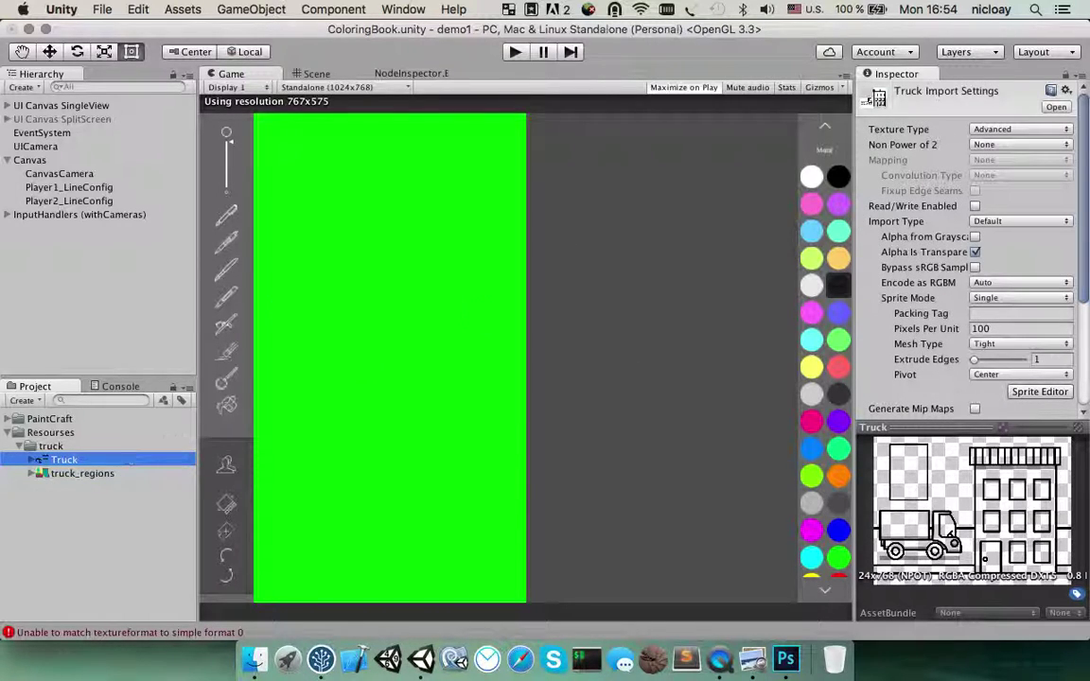
left_click(984, 129)
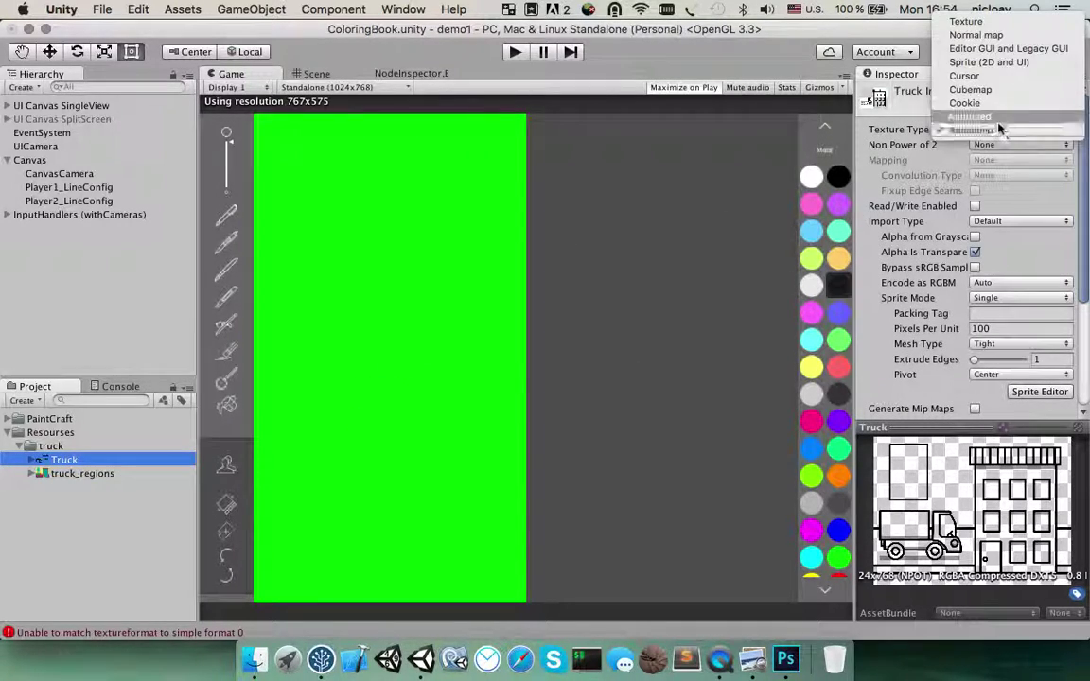
left_click(984, 131)
left_click(1007, 144)
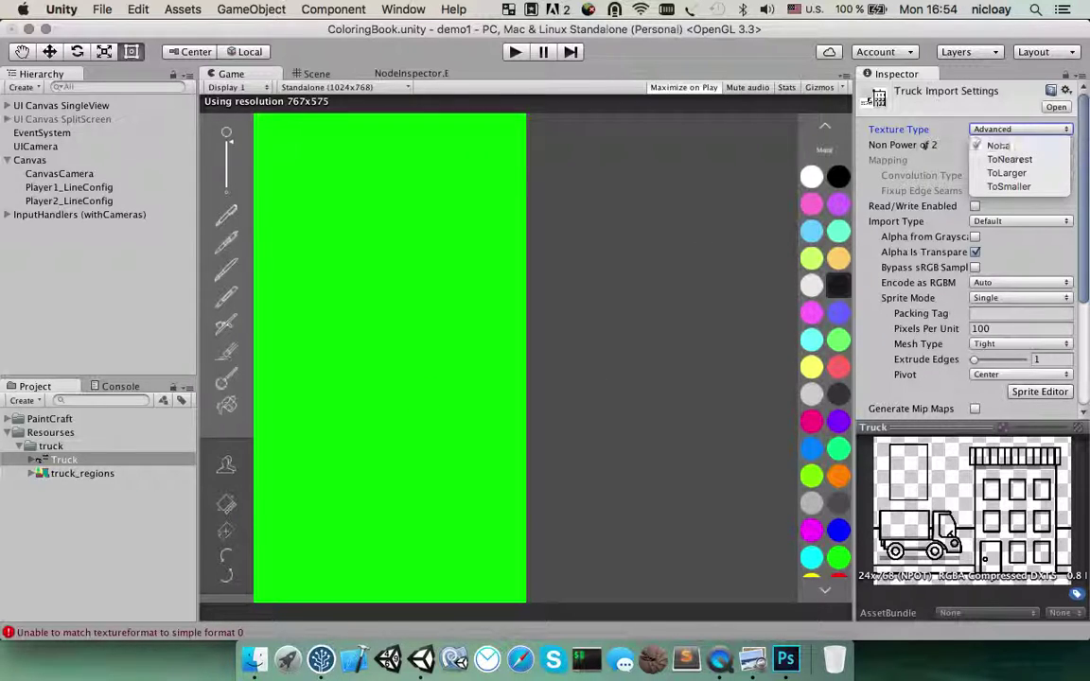
left_click(1009, 147)
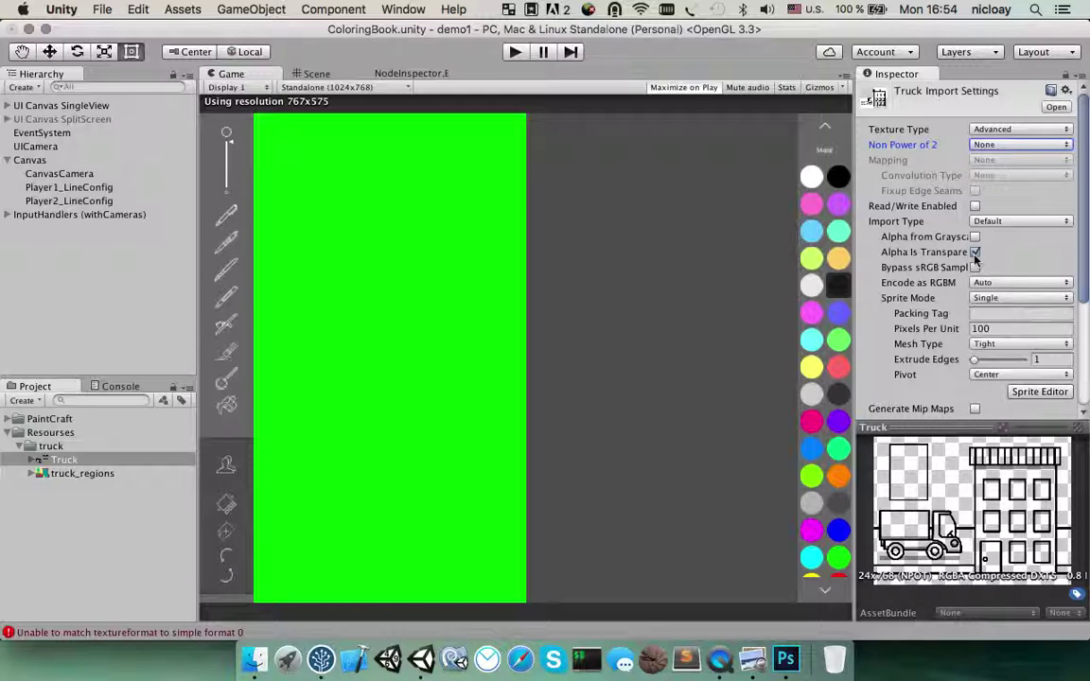
scroll(959, 310, "down", 4)
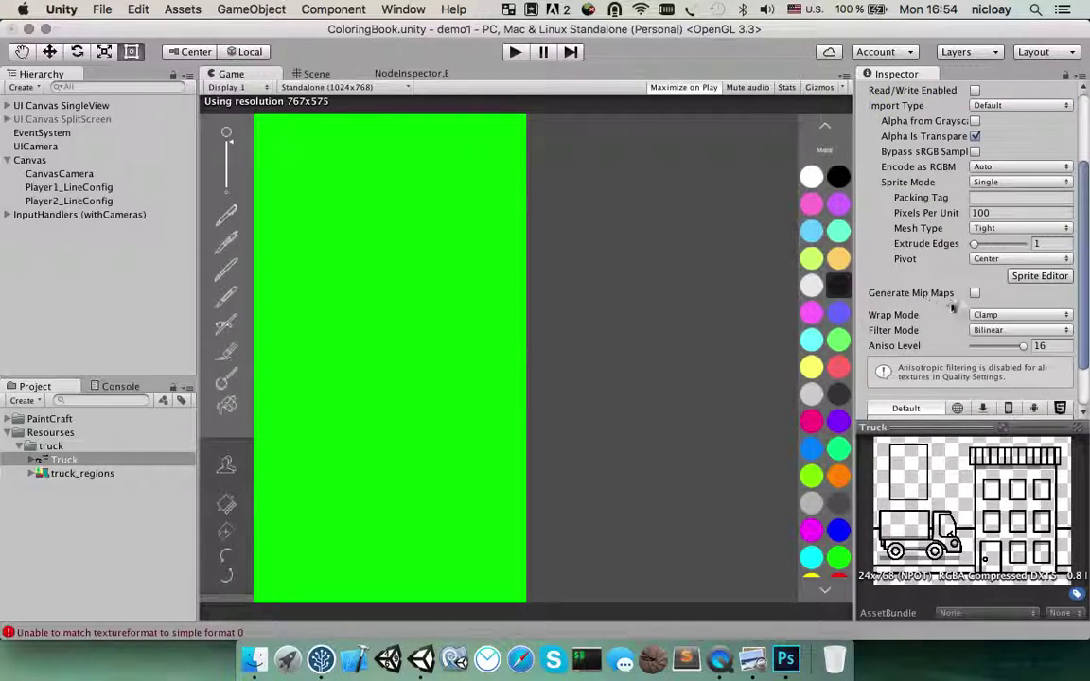
left_click(974, 295)
left_click(974, 294)
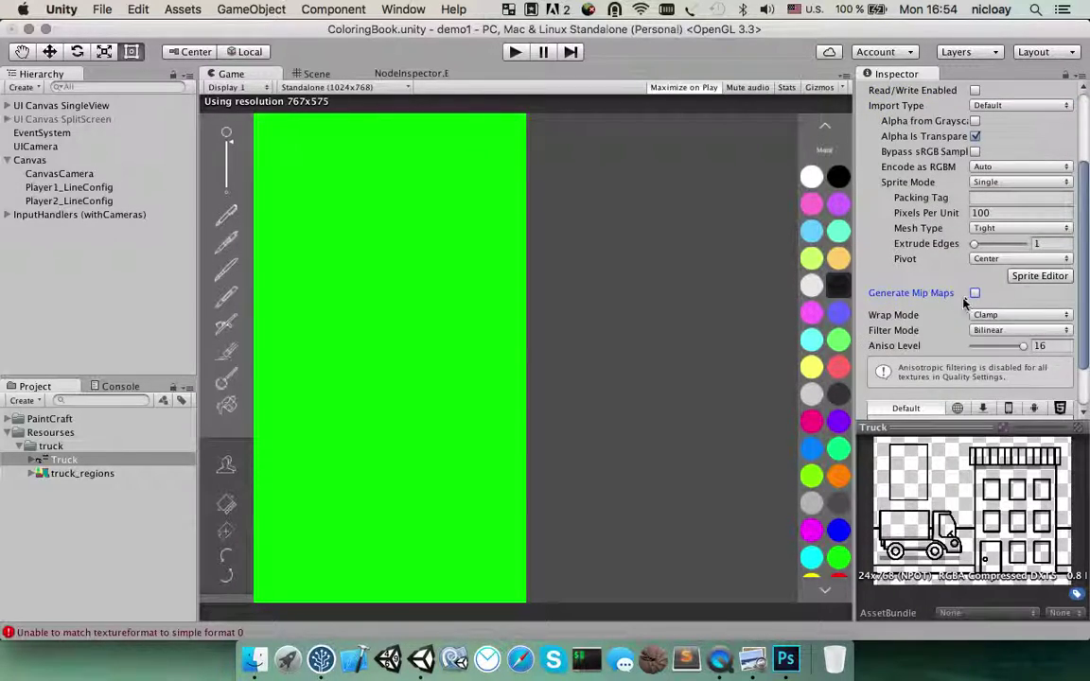
scroll(999, 360, "down", 2)
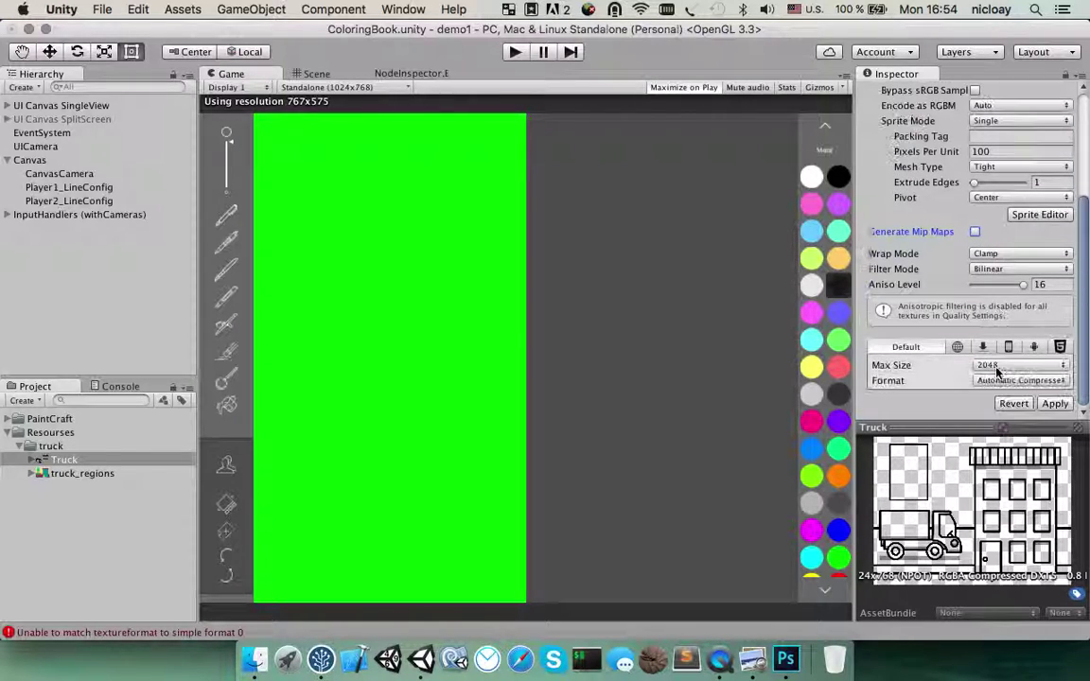
left_click(1057, 405)
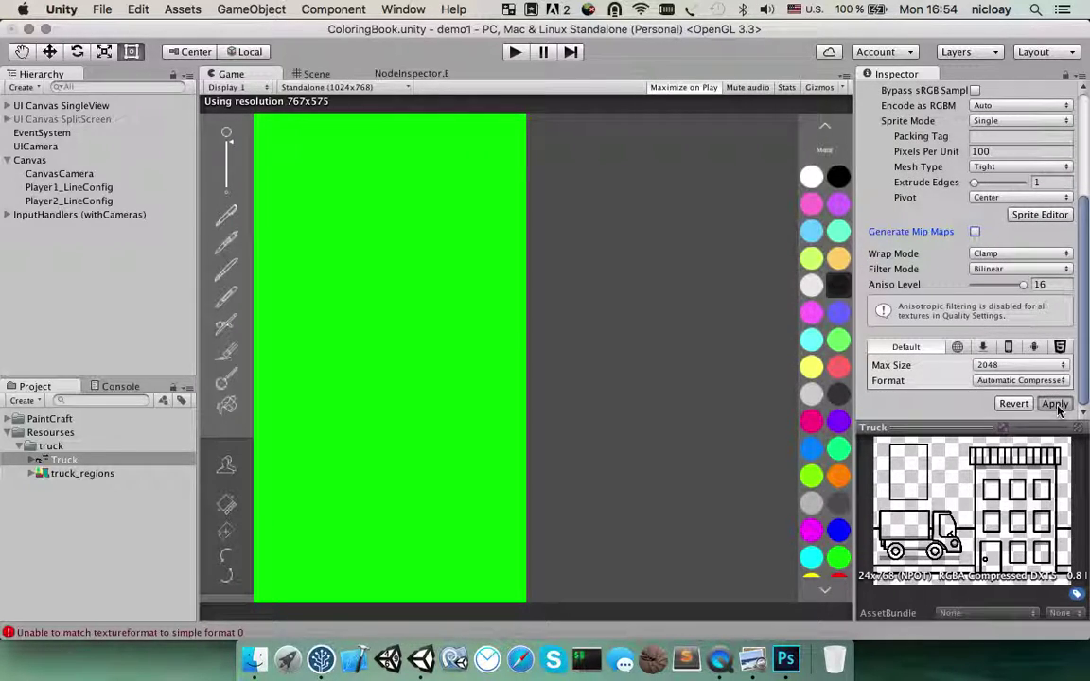
left_click(82, 474)
Set truck_regions to Advanced, Alpha from Grayscale on, Alpha Is Transparency and mip maps off, format Alpha 8, then apply
left_click(1008, 130)
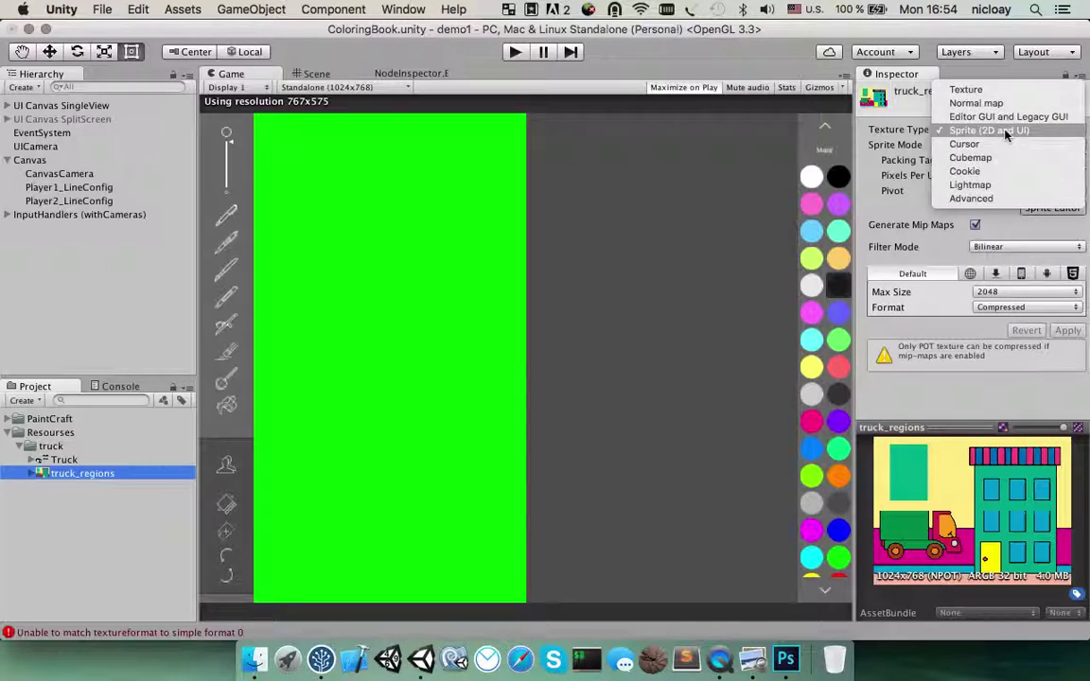
left_click(973, 200)
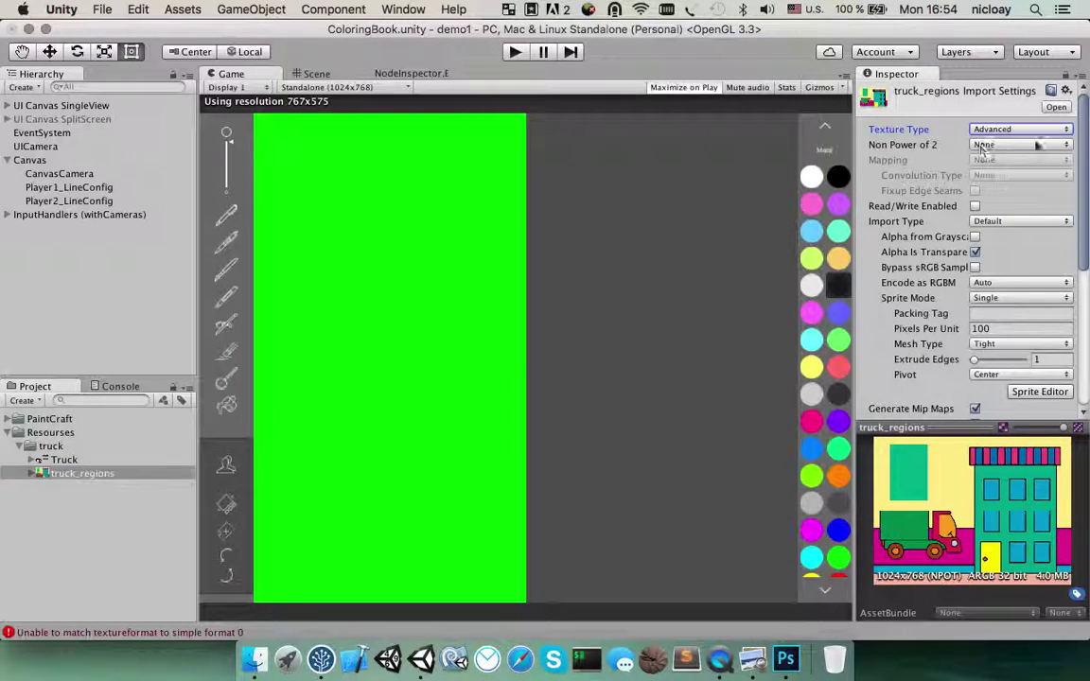
left_click(975, 237)
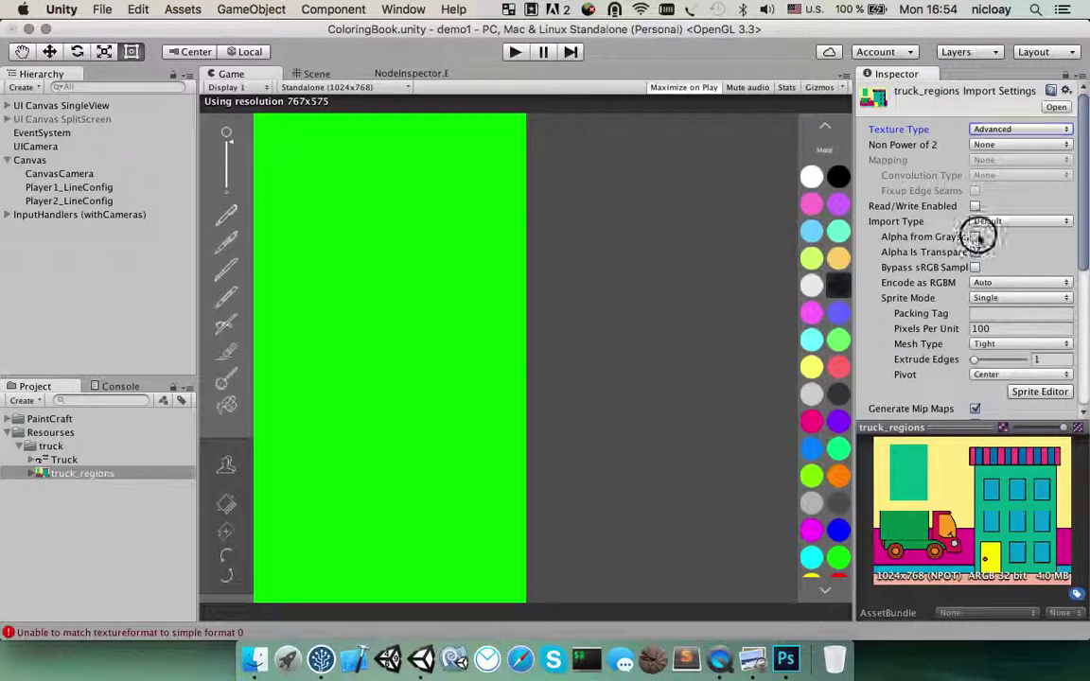
left_click(974, 252)
scroll(909, 270, "down", 5)
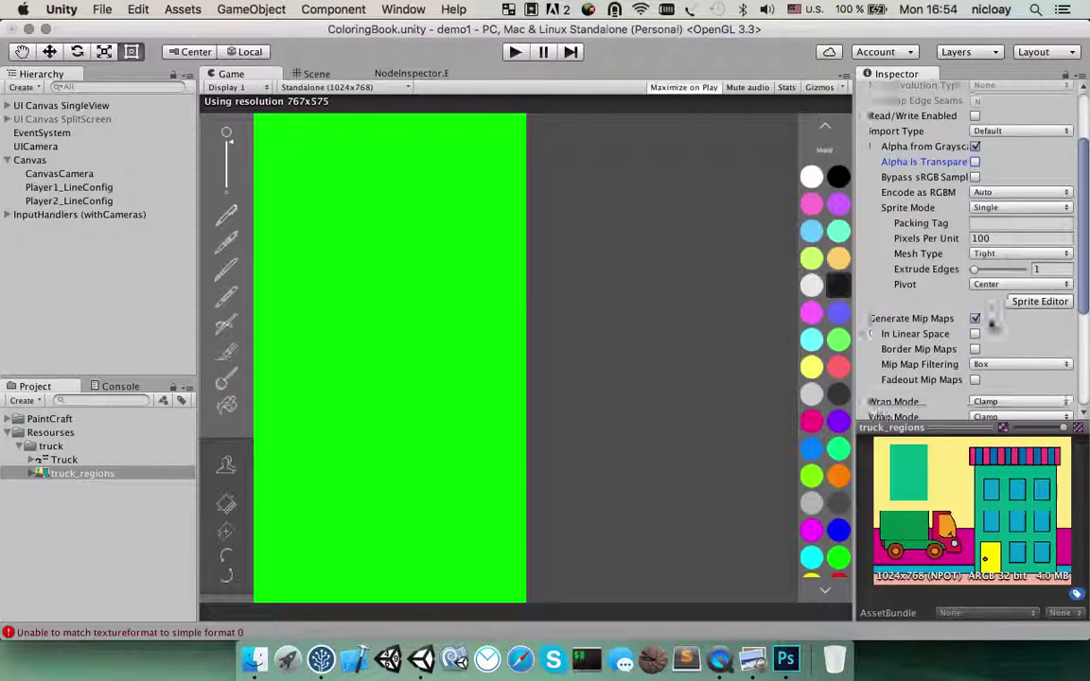
left_click(976, 180)
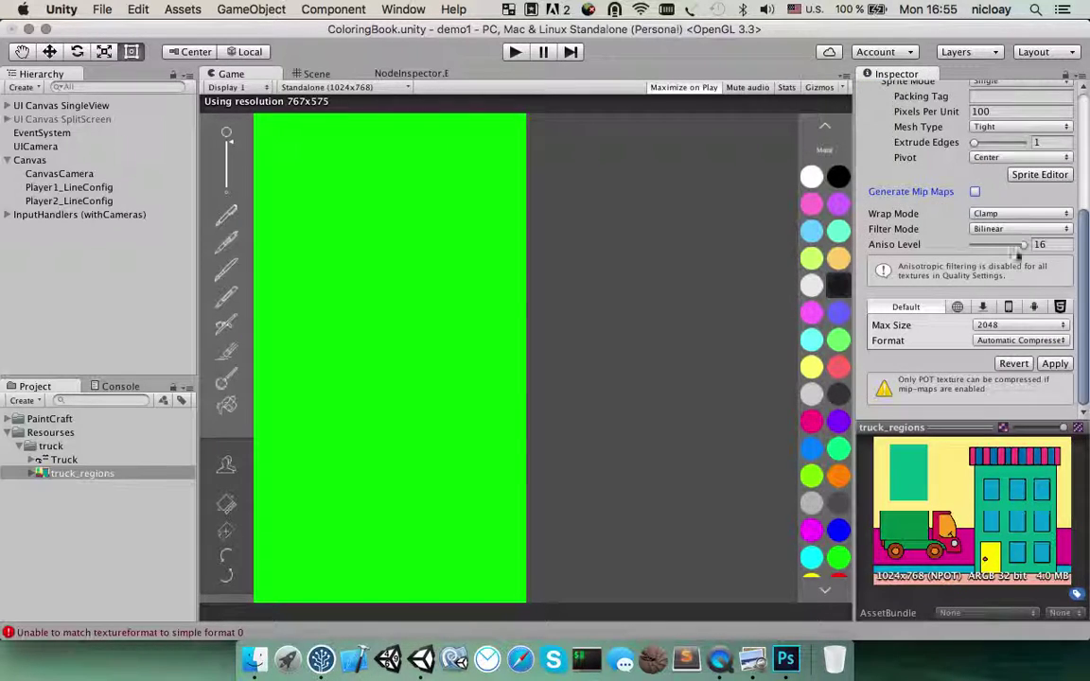
left_click(1036, 342)
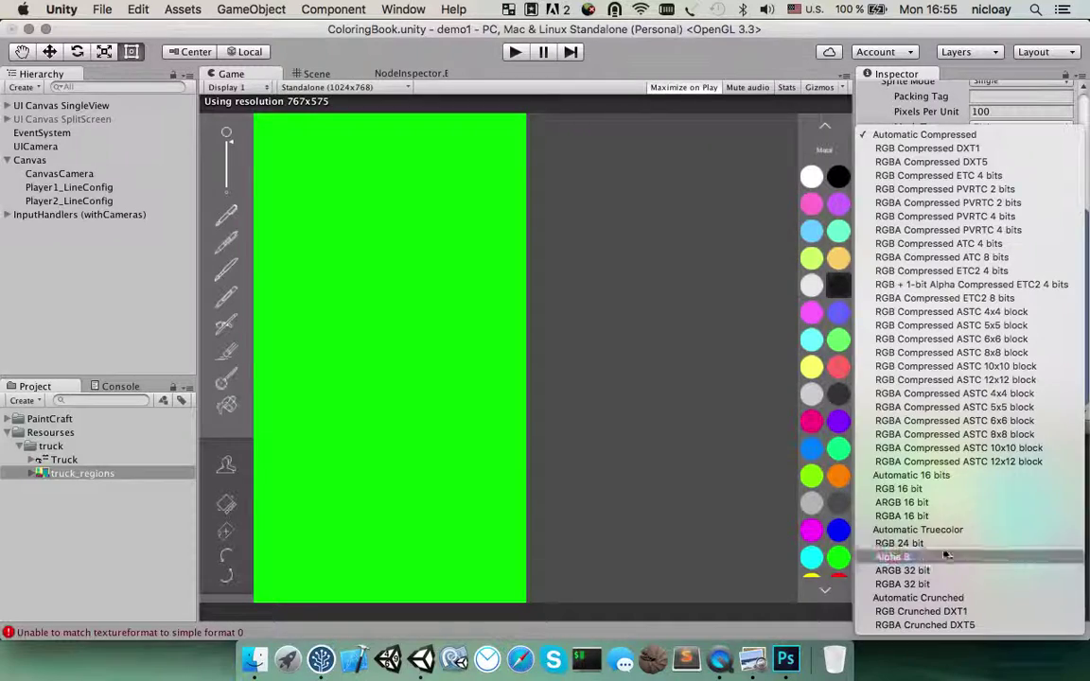
left_click(947, 555)
left_click(1053, 365)
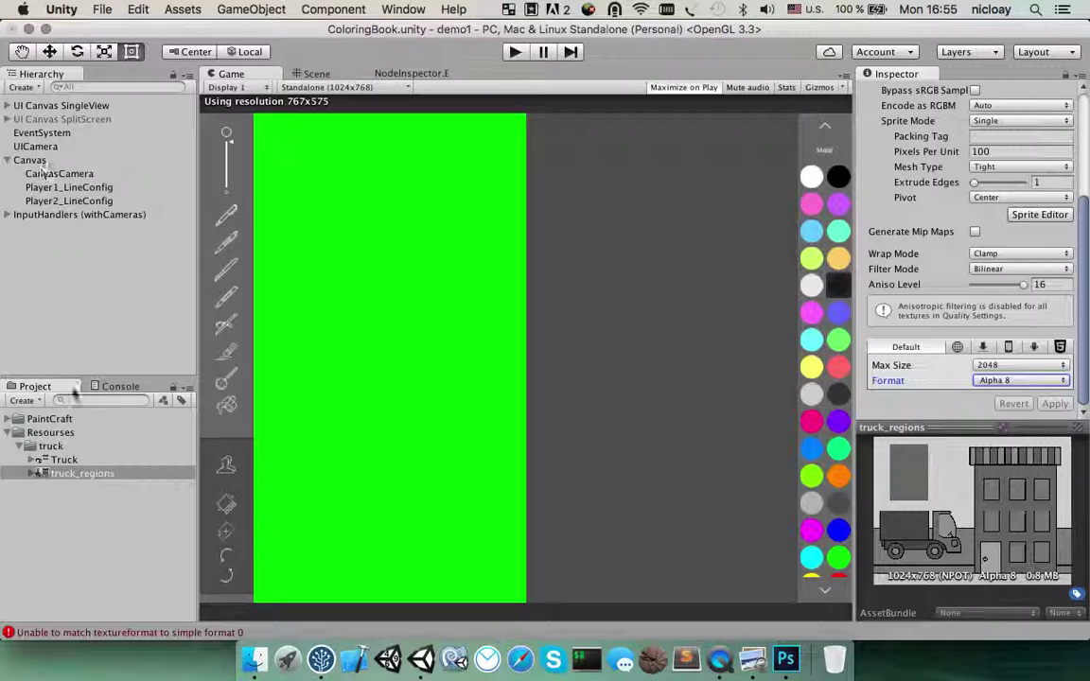
Check the Canvas controller's preview icon width 440 and height 330
left_click(61, 460)
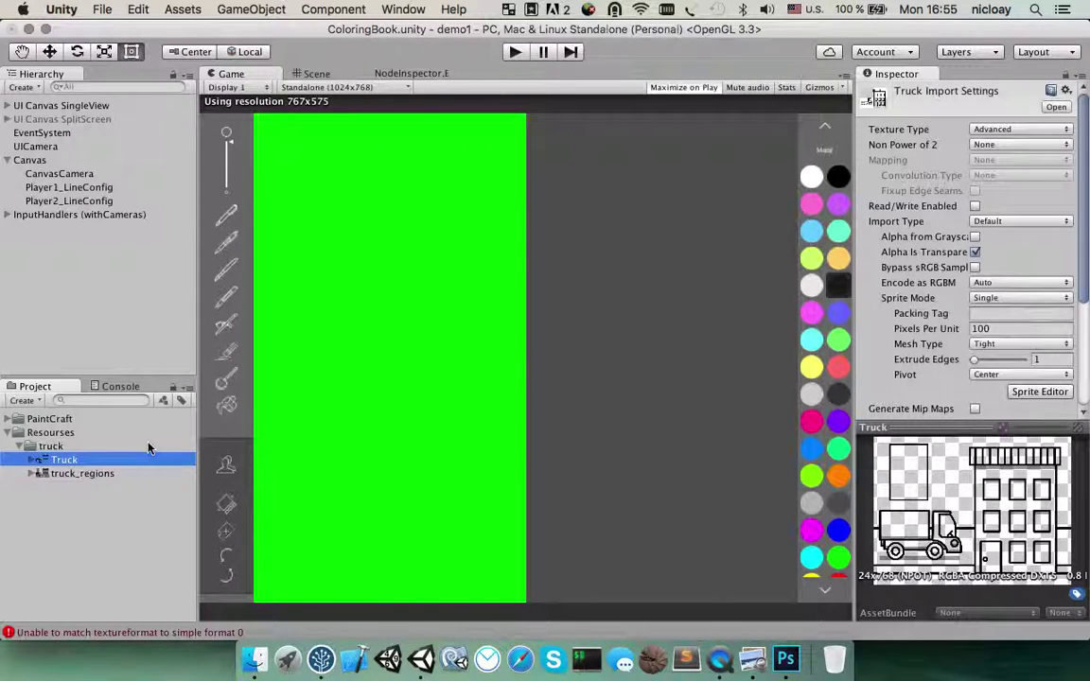
left_click(37, 173)
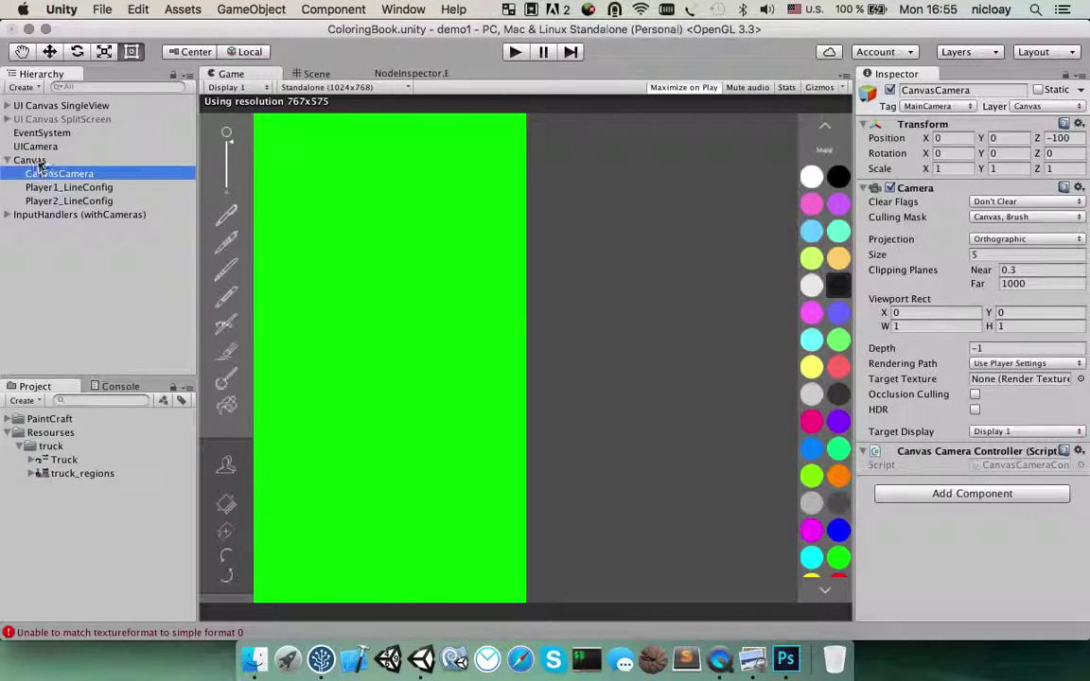
left_click(29, 160)
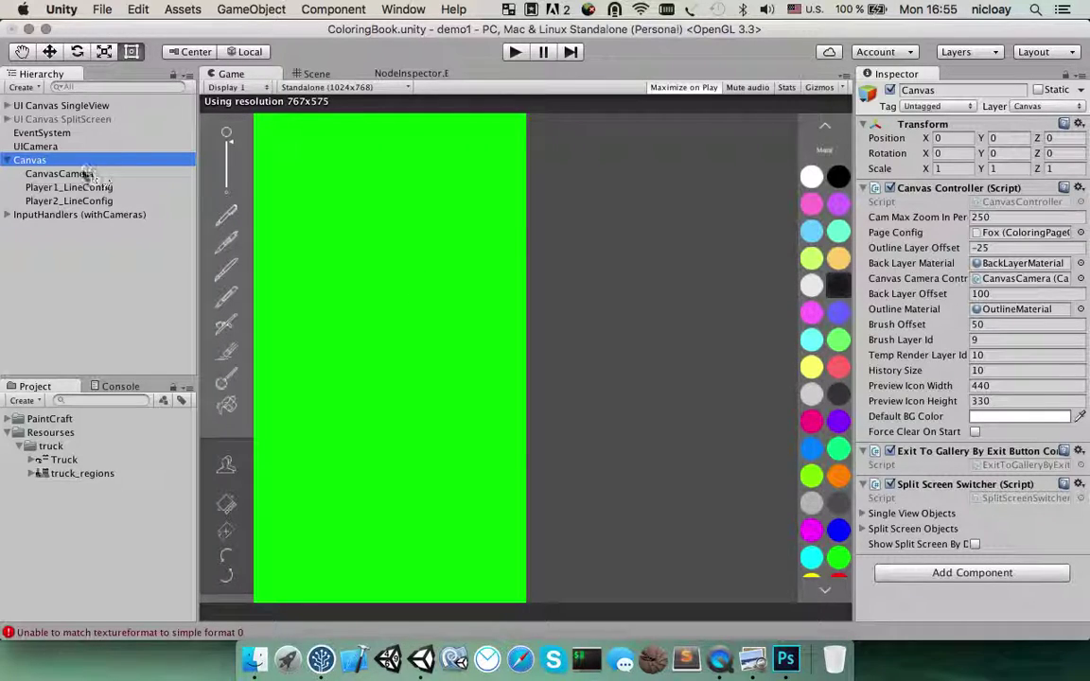
left_click(984, 386)
left_click(974, 401)
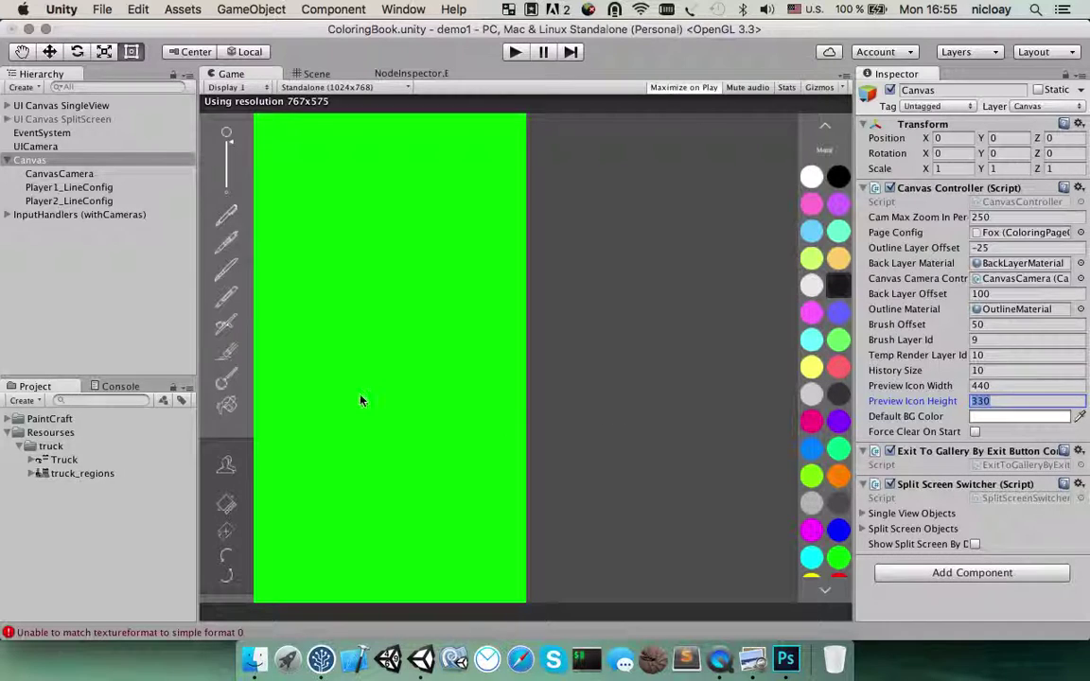
Reveal the Truck texture's image file in Finder
left_click(64, 460)
right_click(64, 462)
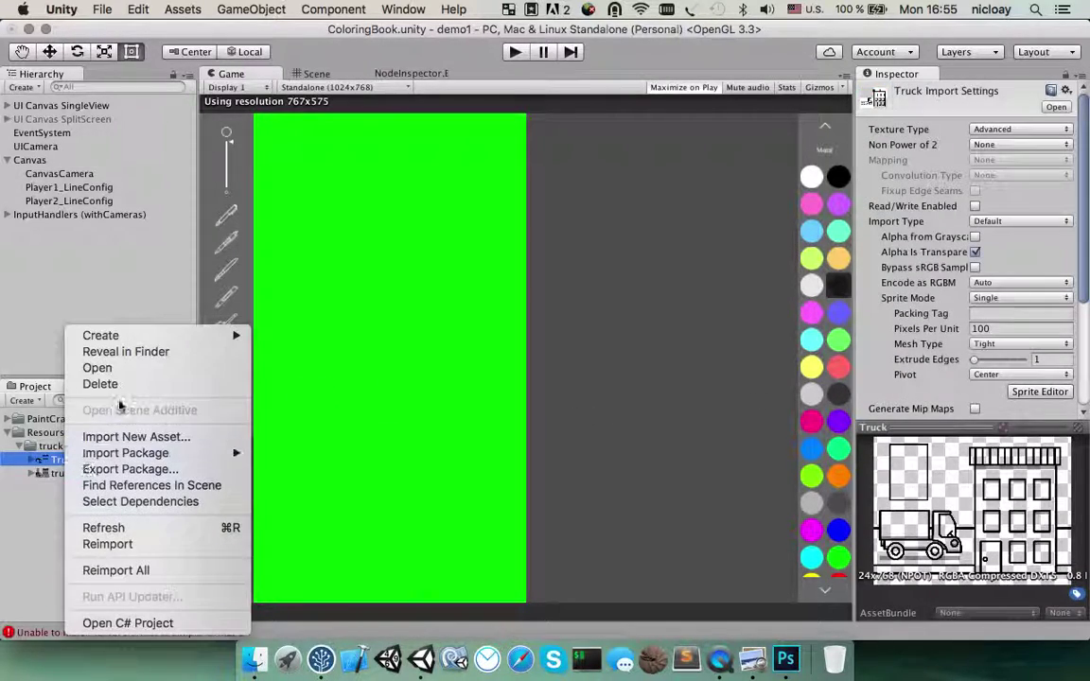
left_click(125, 352)
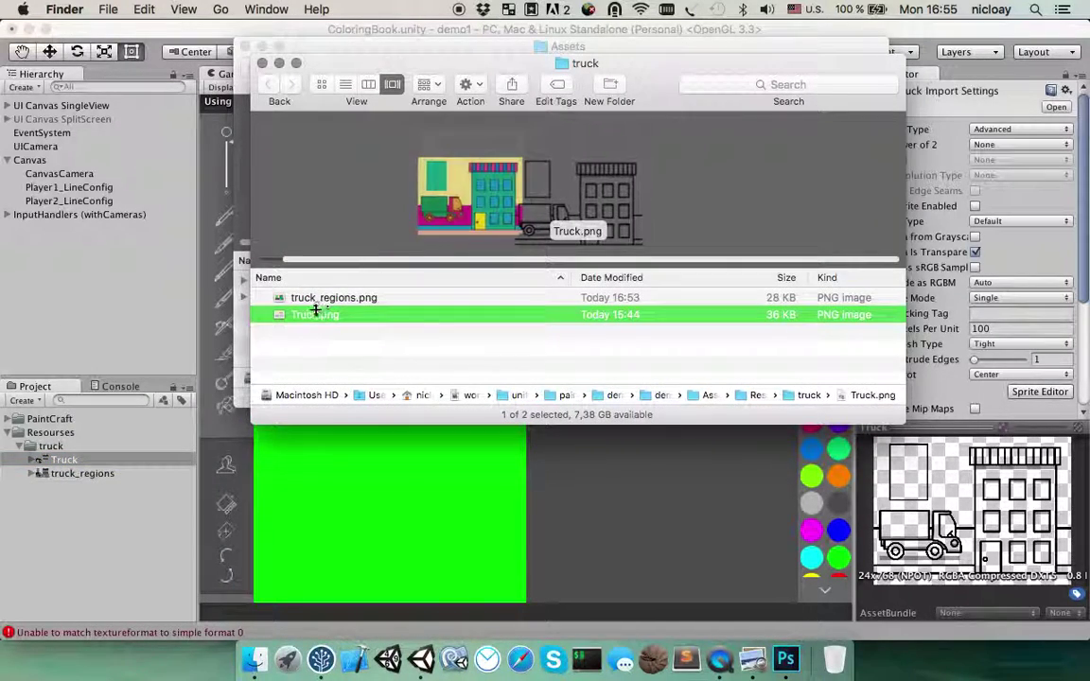
Open Truck.png in Adobe Photoshop CC, then close it without saving
right_click(316, 312)
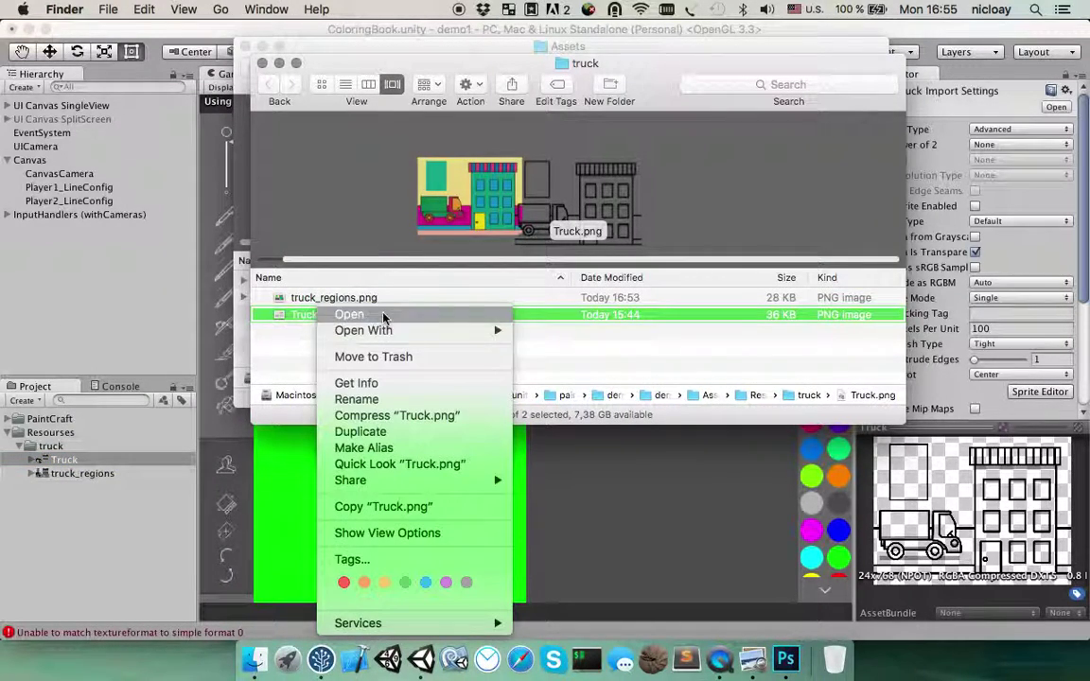
mouse_move(397, 330)
left_click(594, 377)
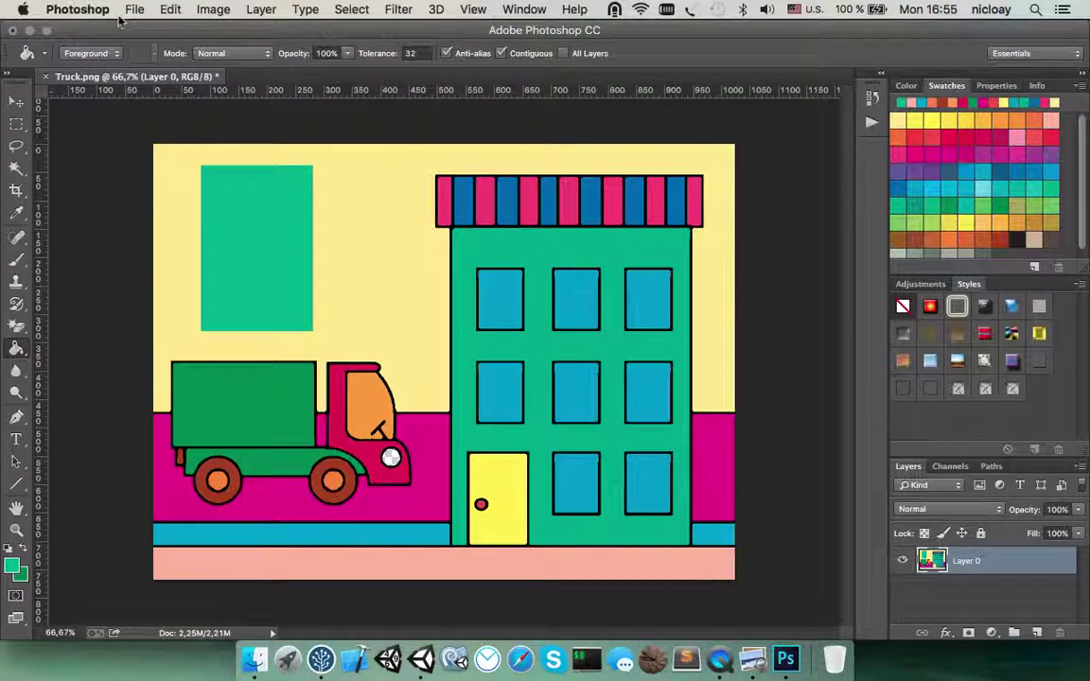
key("super+w")
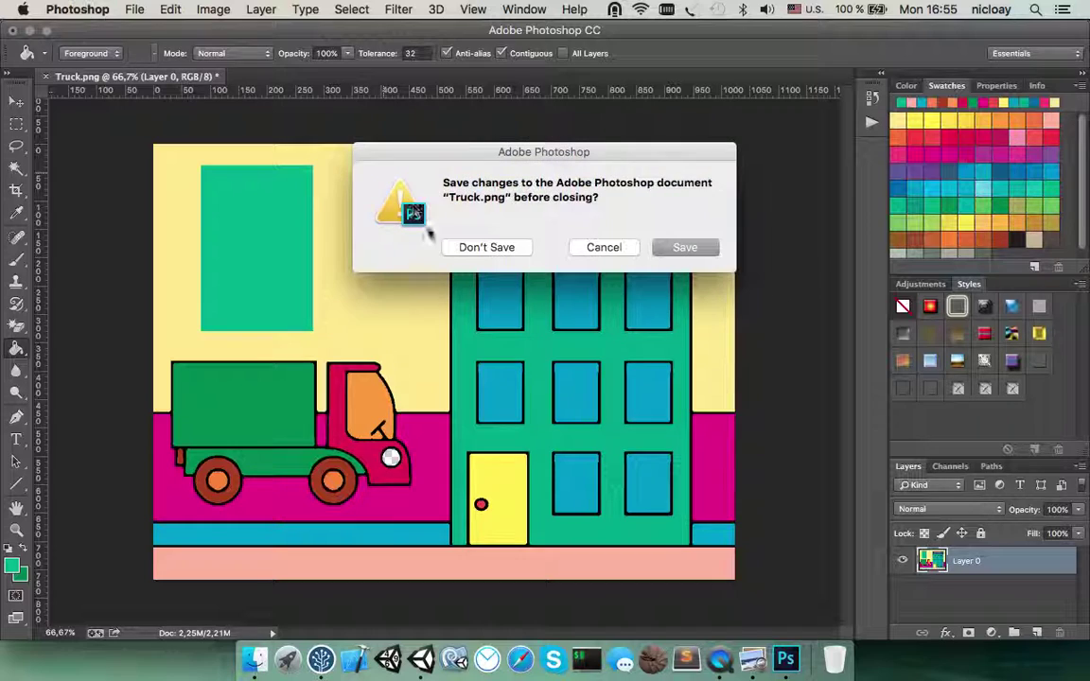
left_click(484, 248)
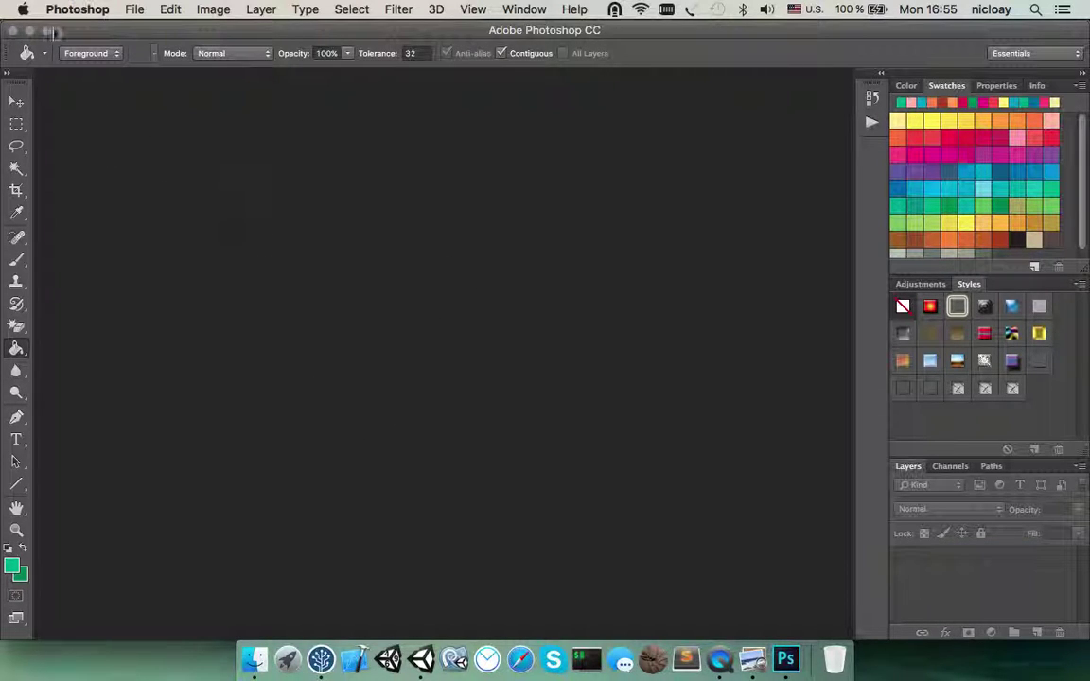
left_click(13, 30)
Reopen Truck.png in Adobe Photoshop CC from Finder
right_click(299, 313)
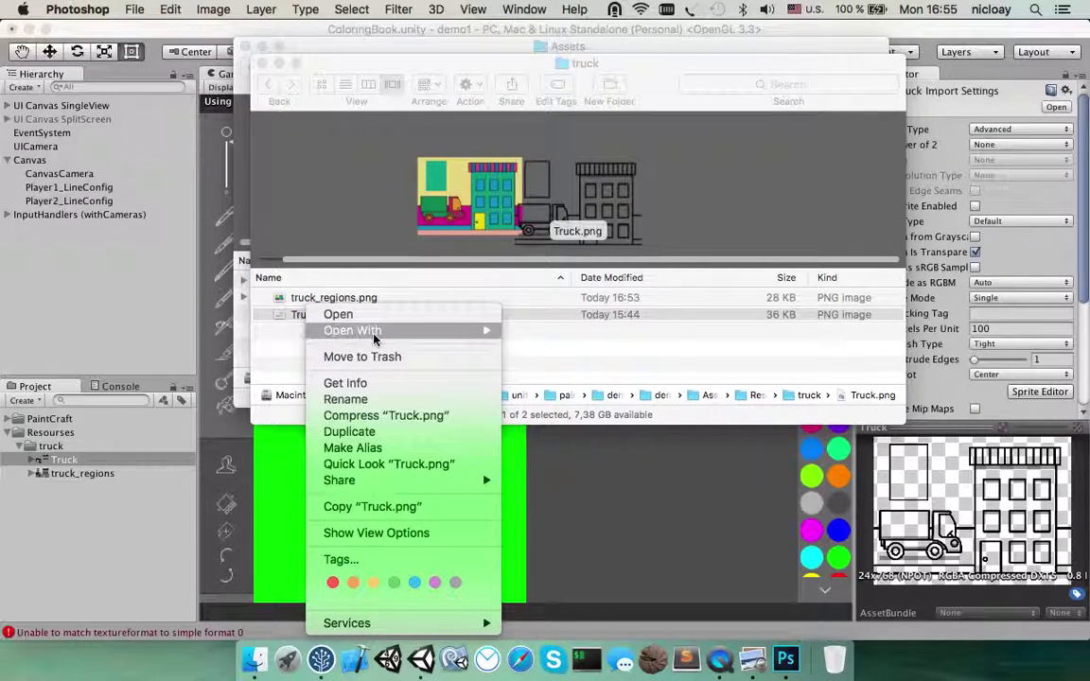
mouse_move(374, 339)
left_click(564, 377)
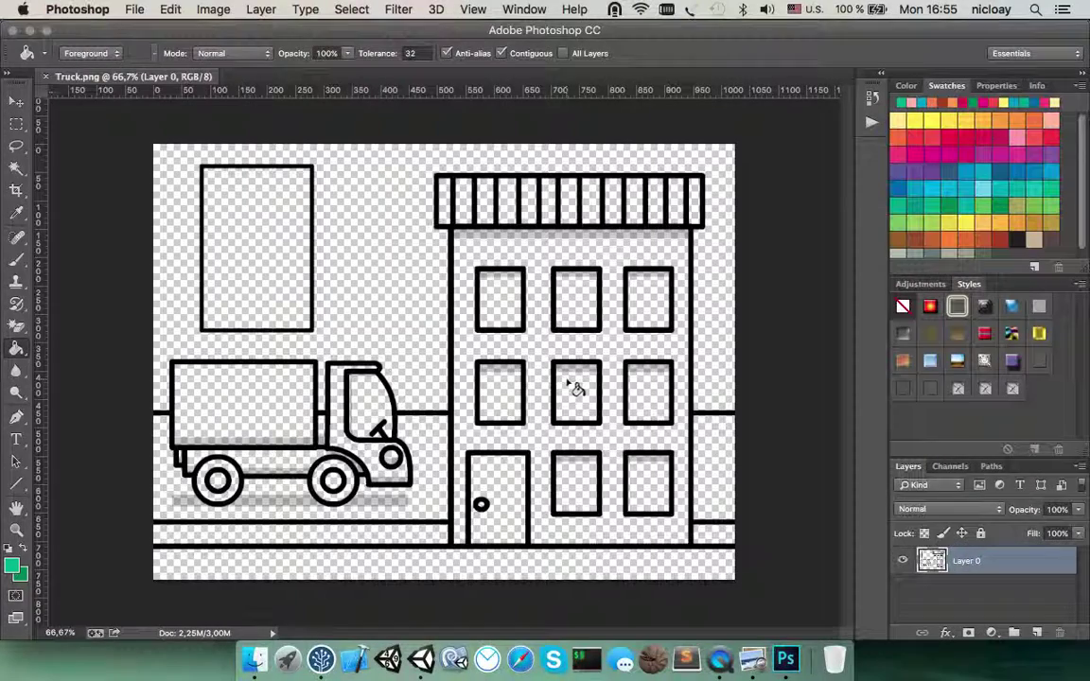
Resize the image to 440 px wide (440×330) with Image Size
left_click(134, 9)
mouse_move(170, 9)
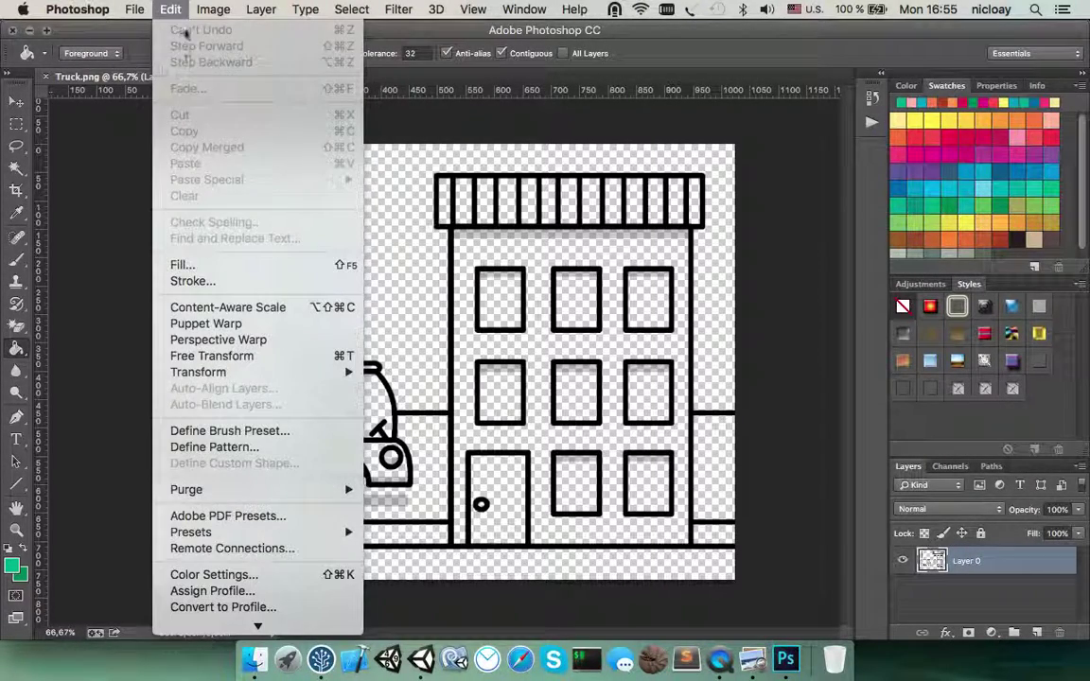
mouse_move(211, 10)
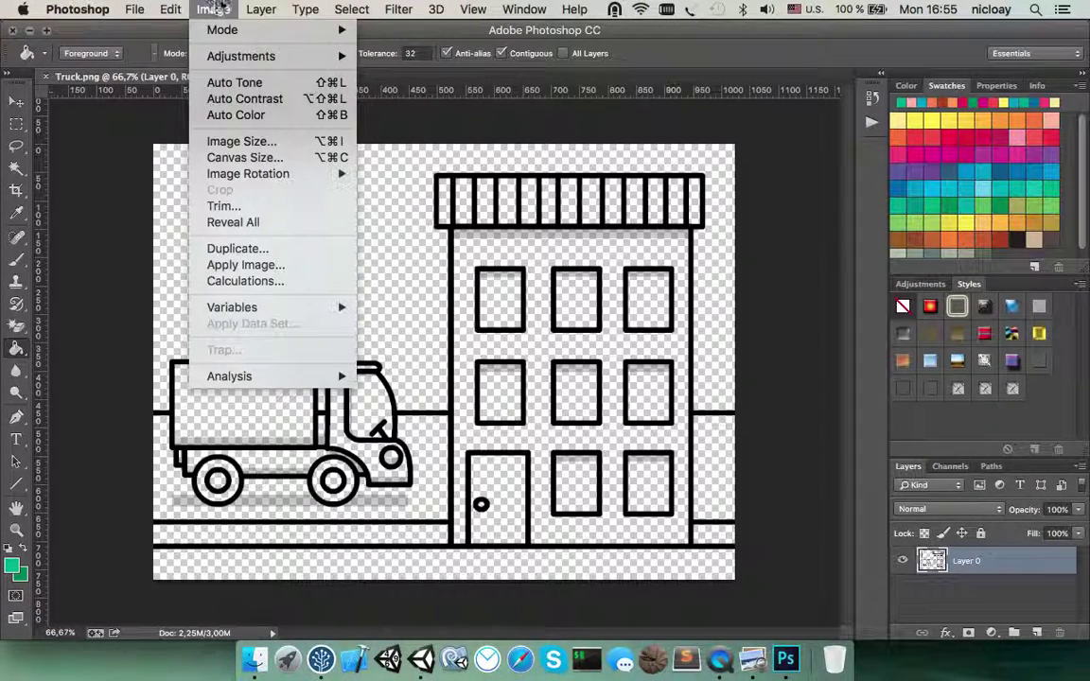
left_click(252, 142)
left_click(889, 274)
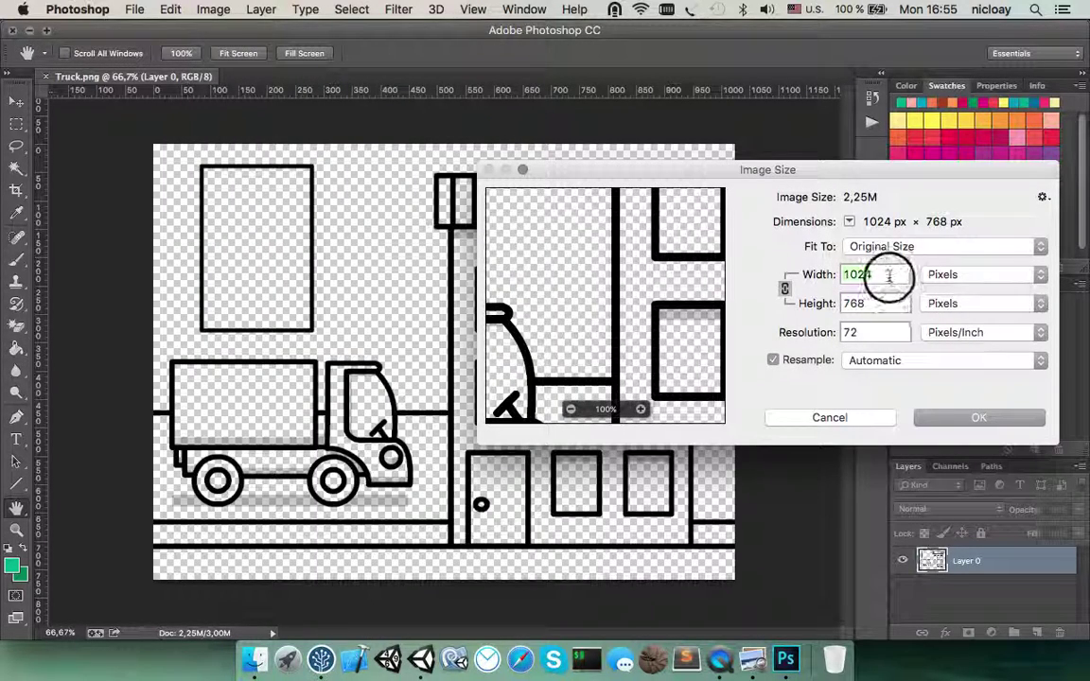
type("440")
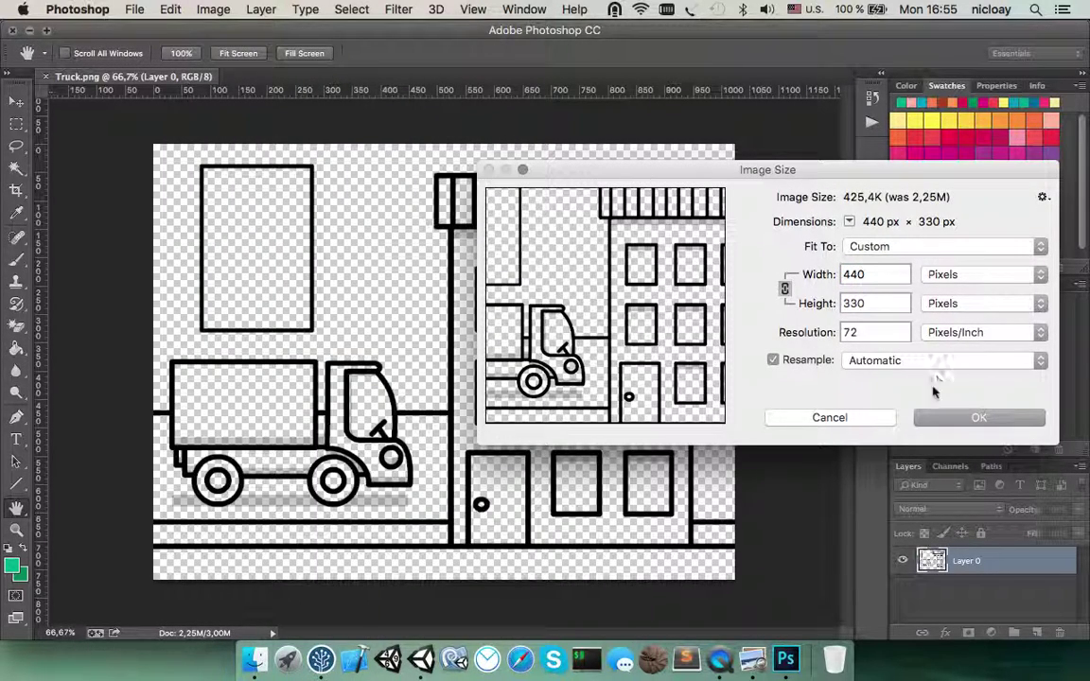
left_click(972, 418)
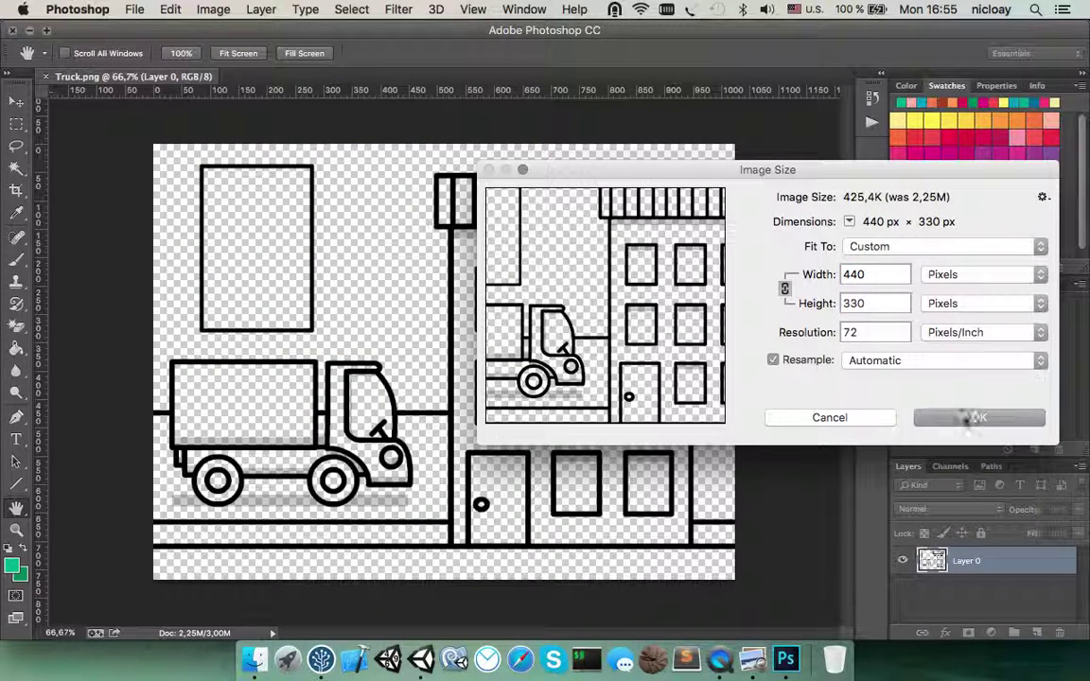
Save a PNG copy named Truck icon.png in the truck folder and close the document
left_click(134, 10)
mouse_move(188, 7)
mouse_move(134, 9)
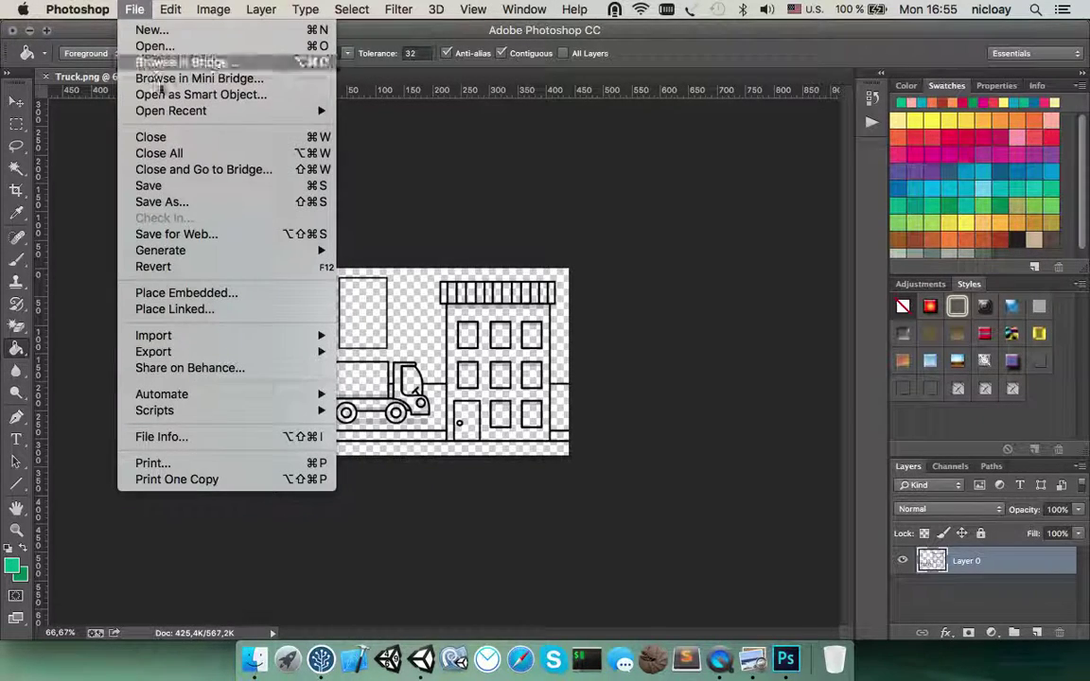
left_click(181, 206)
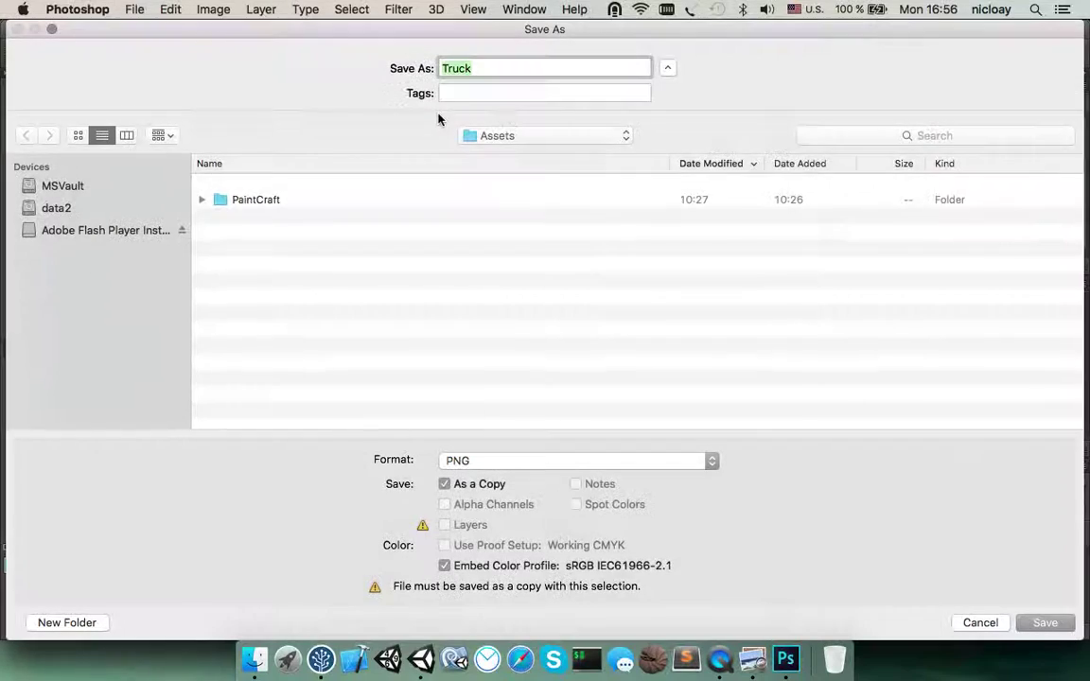
left_click(492, 68)
double_click(487, 69)
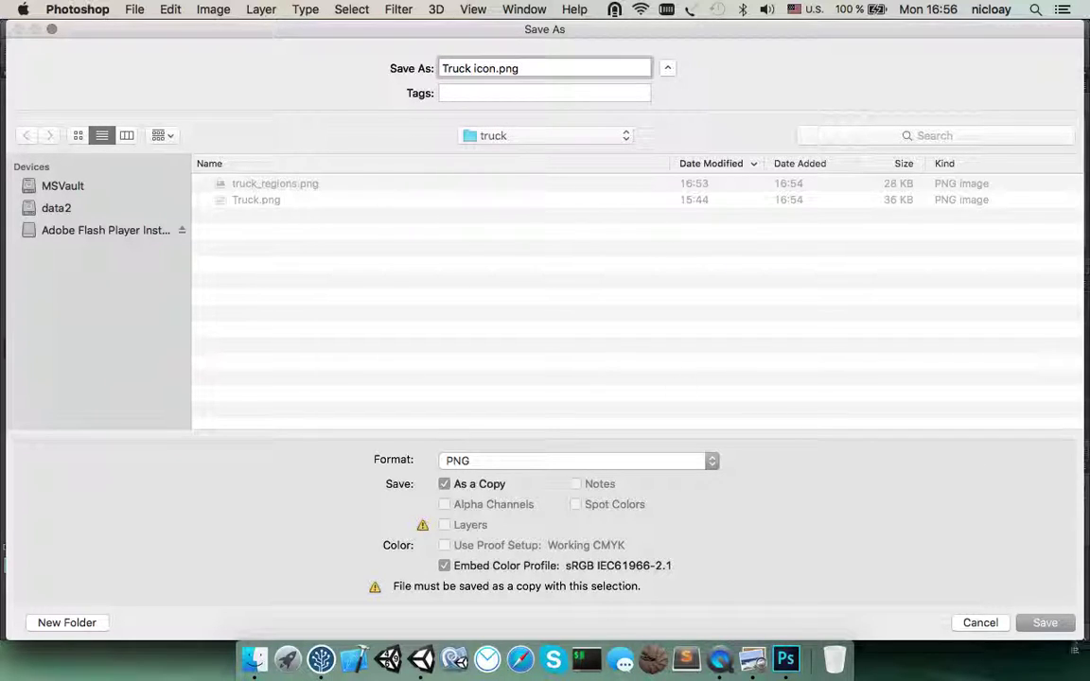
left_click(1044, 623)
left_click(596, 209)
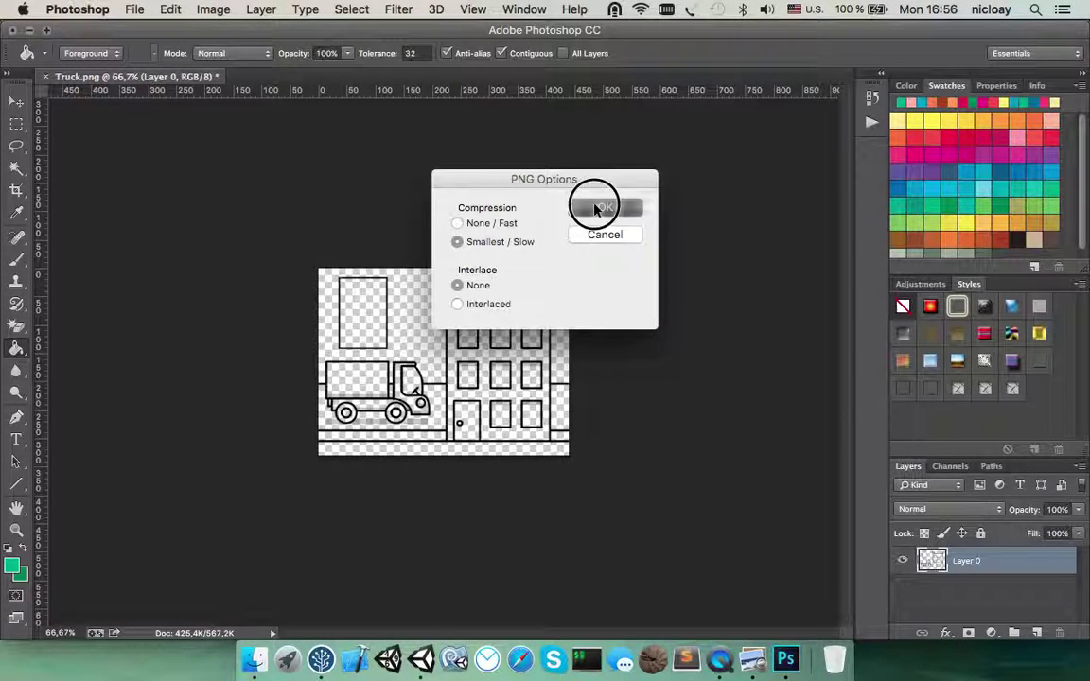
left_click(13, 31)
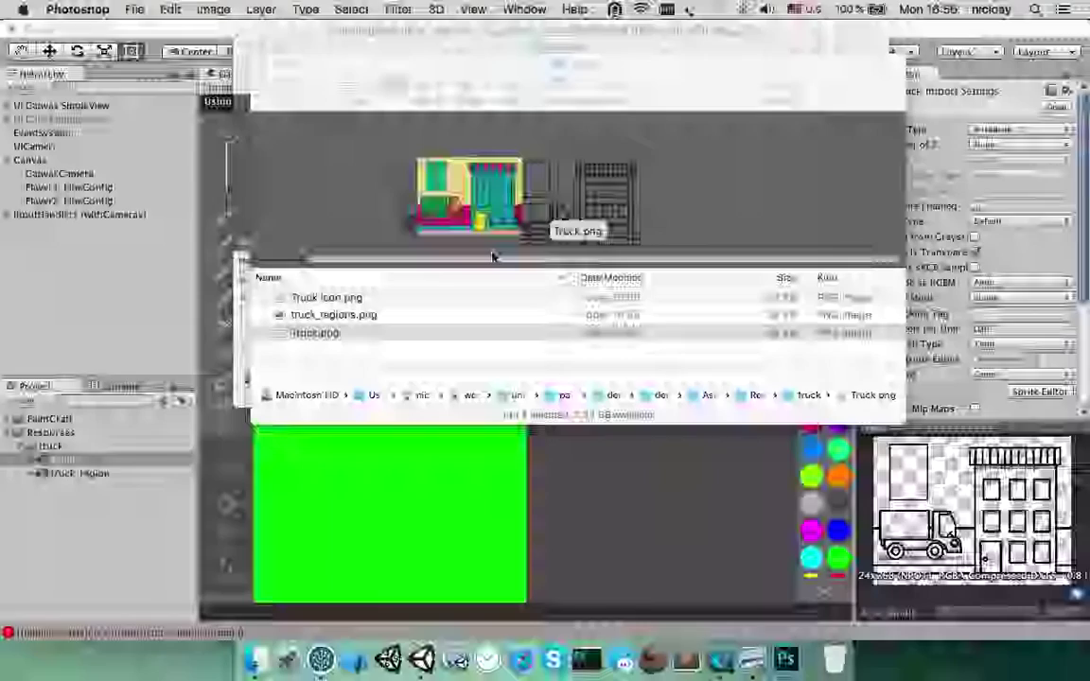
left_click(29, 555)
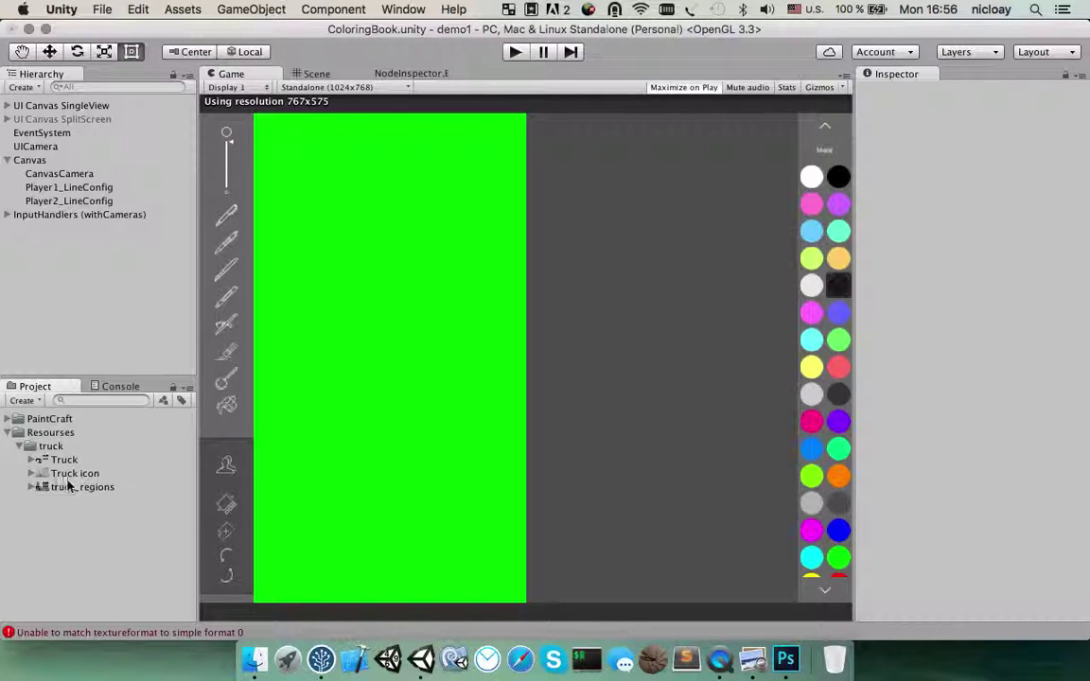
Create a PaintCraft ColoringPageConfig asset named truck in the Project panel
right_click(39, 525)
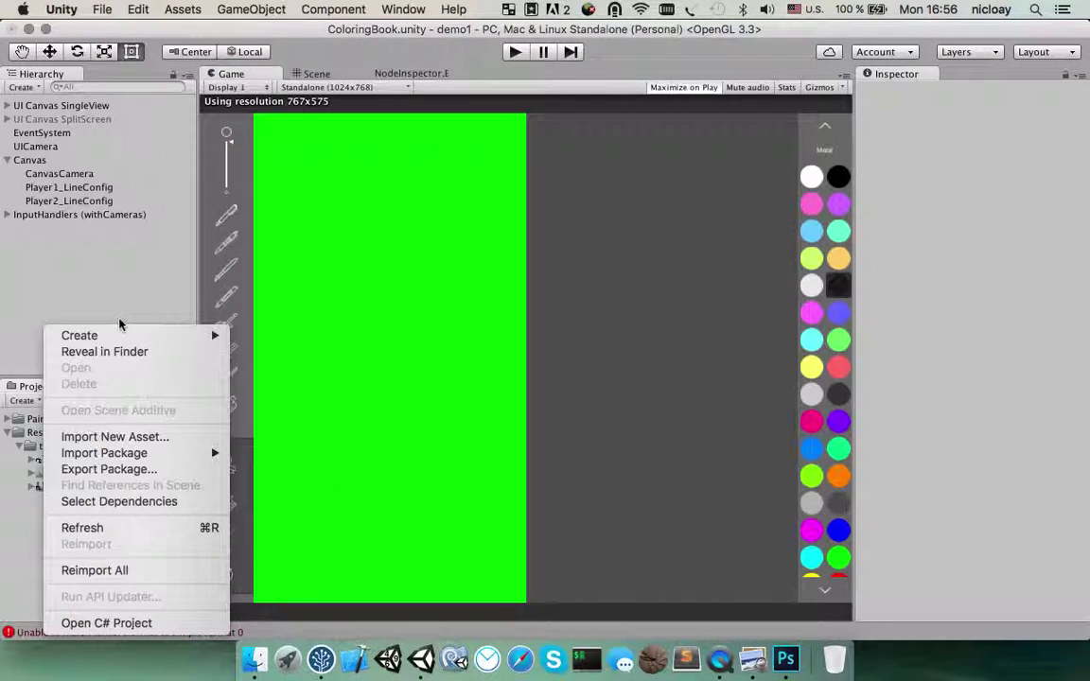
mouse_move(173, 342)
mouse_move(315, 156)
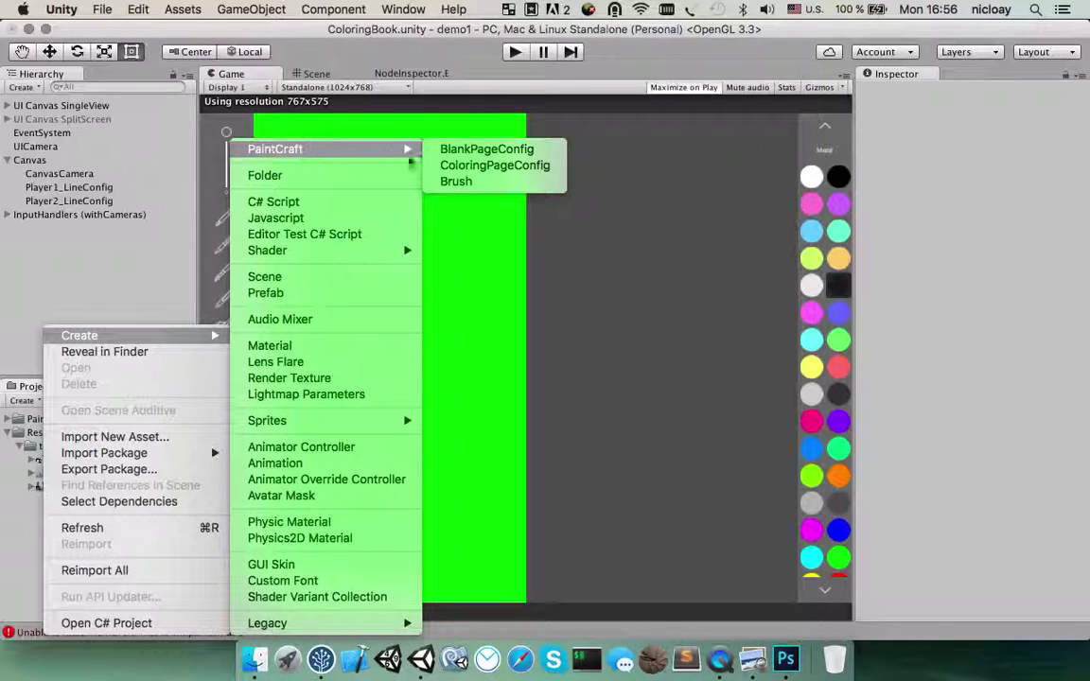
left_click(482, 167)
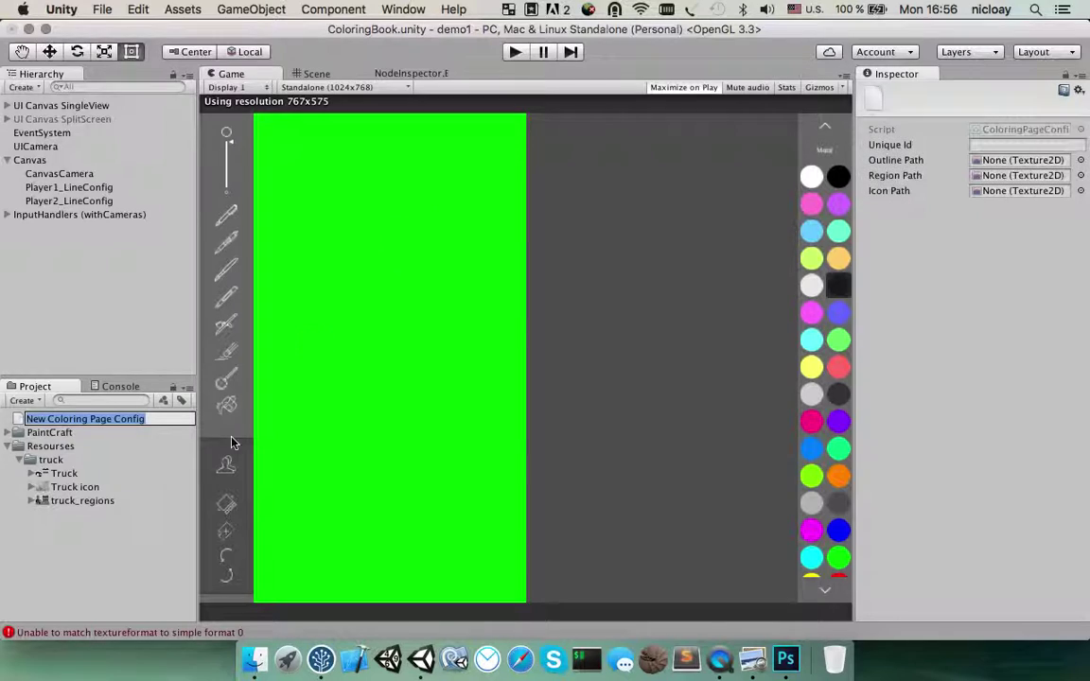
type("truck")
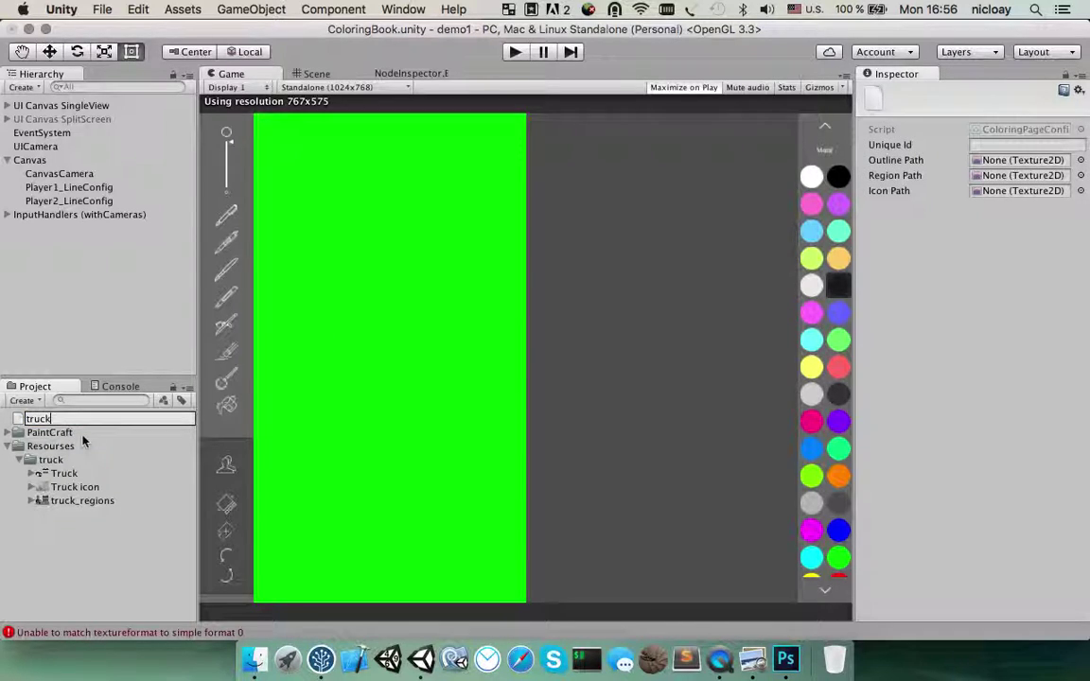
key("Return")
Set the config's Unique Id to truck
left_click(1004, 144)
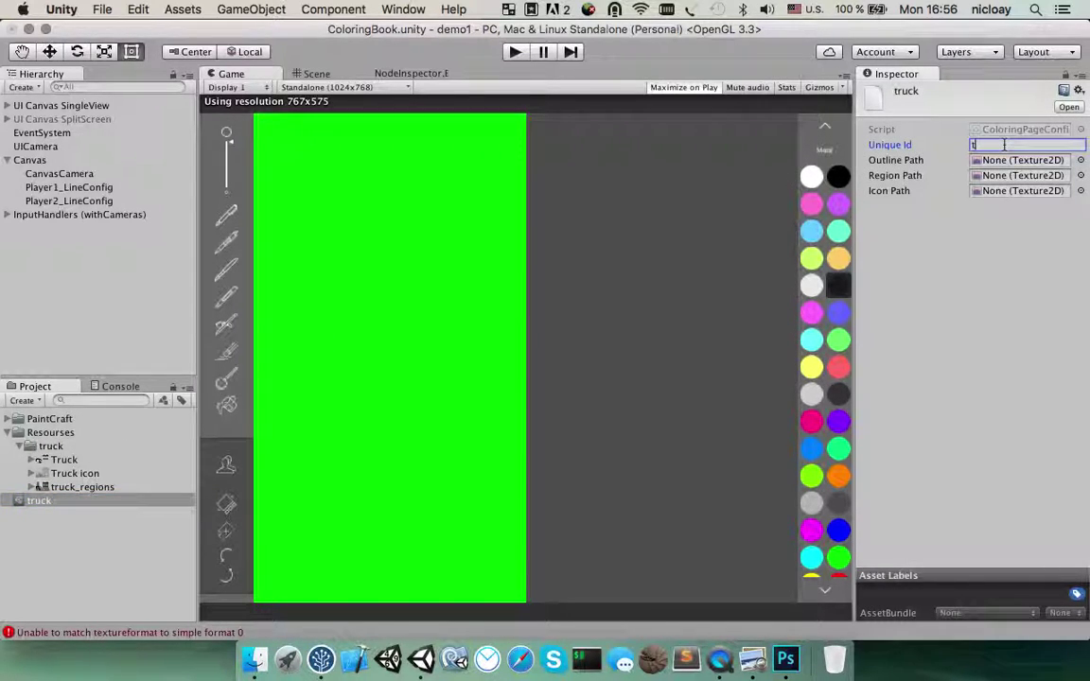
type("truck")
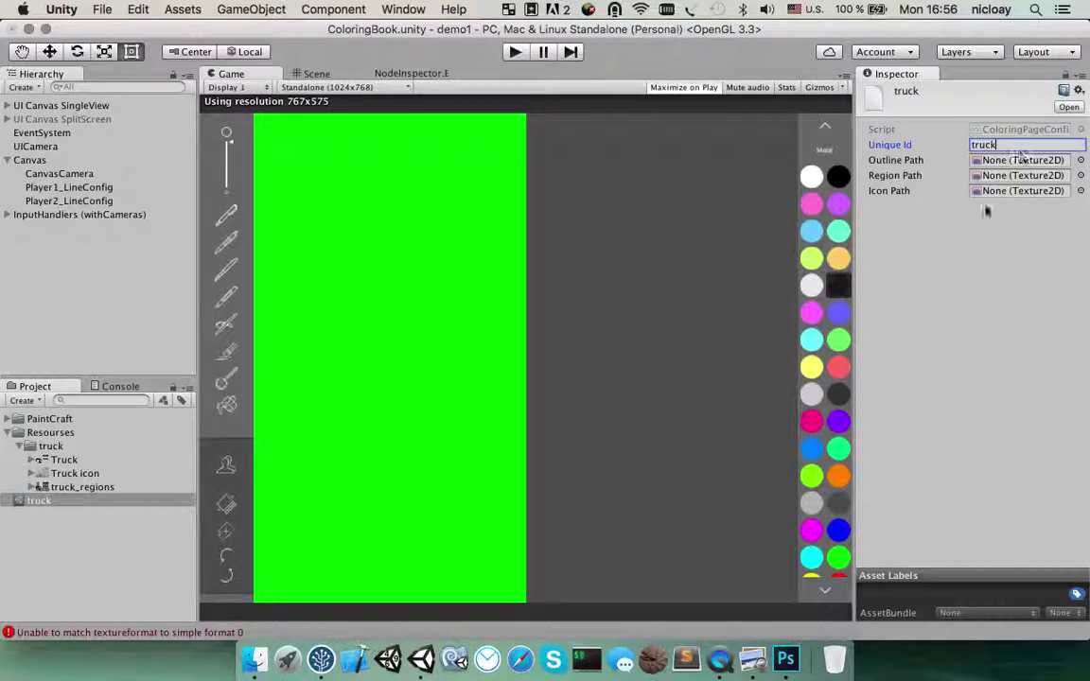
key("Return")
Assign the Truck texture as the page config's Outline Path
left_click(1081, 160)
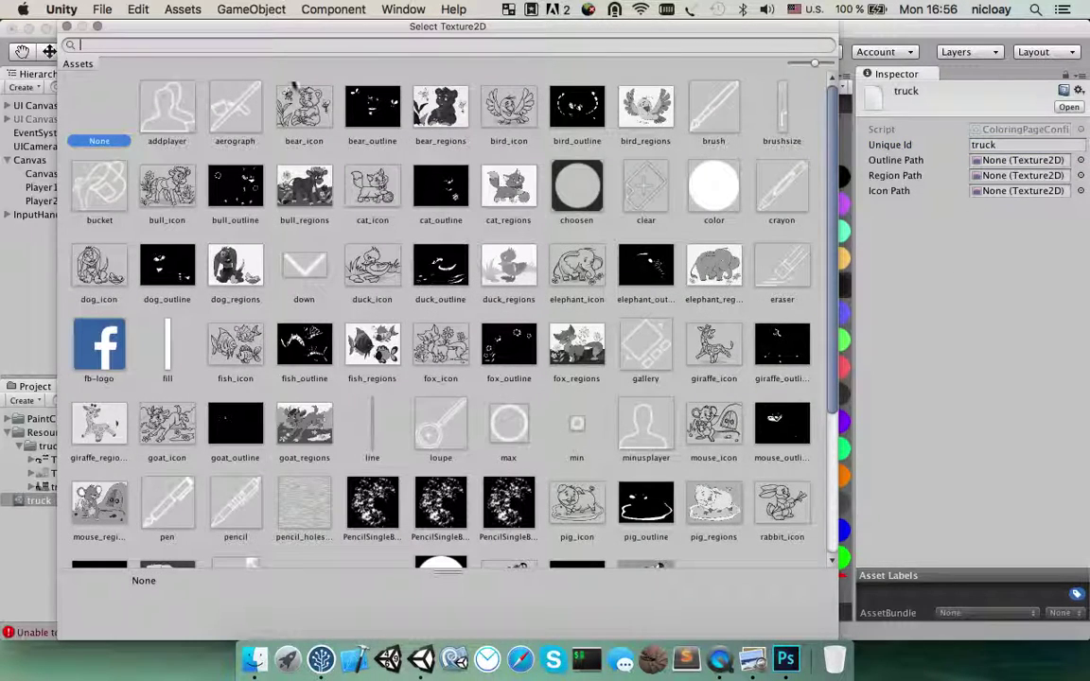
type("tr")
double_click(293, 104)
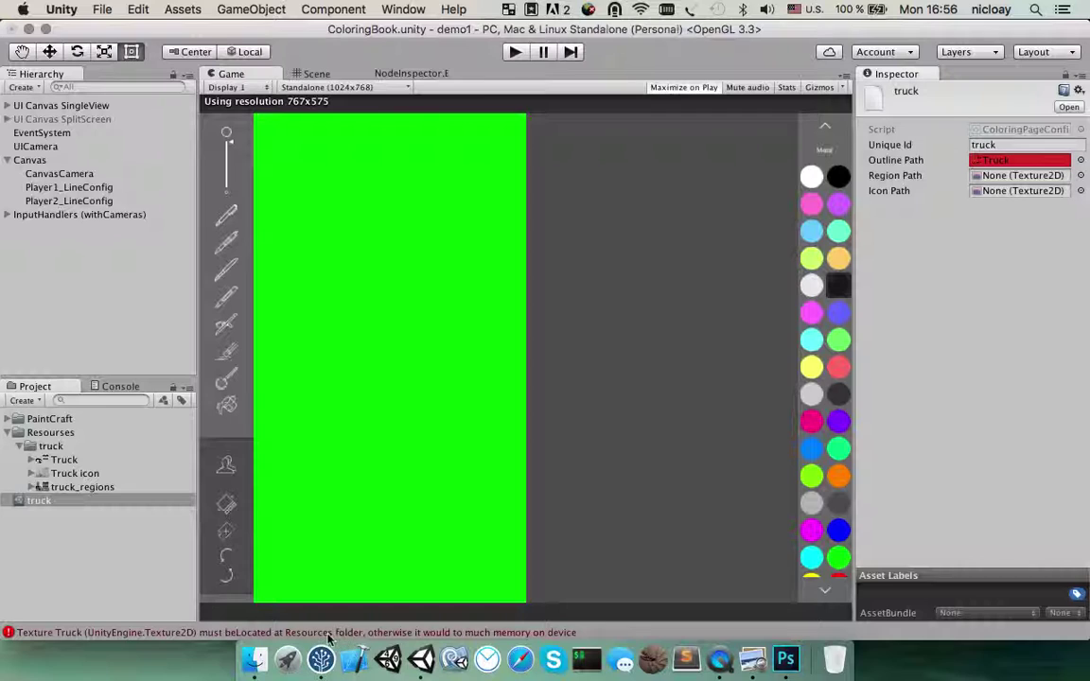
Check the Resources folder name, reselect the truck page config, and set Outline Path to Truck again
left_click(50, 433)
left_click(50, 432)
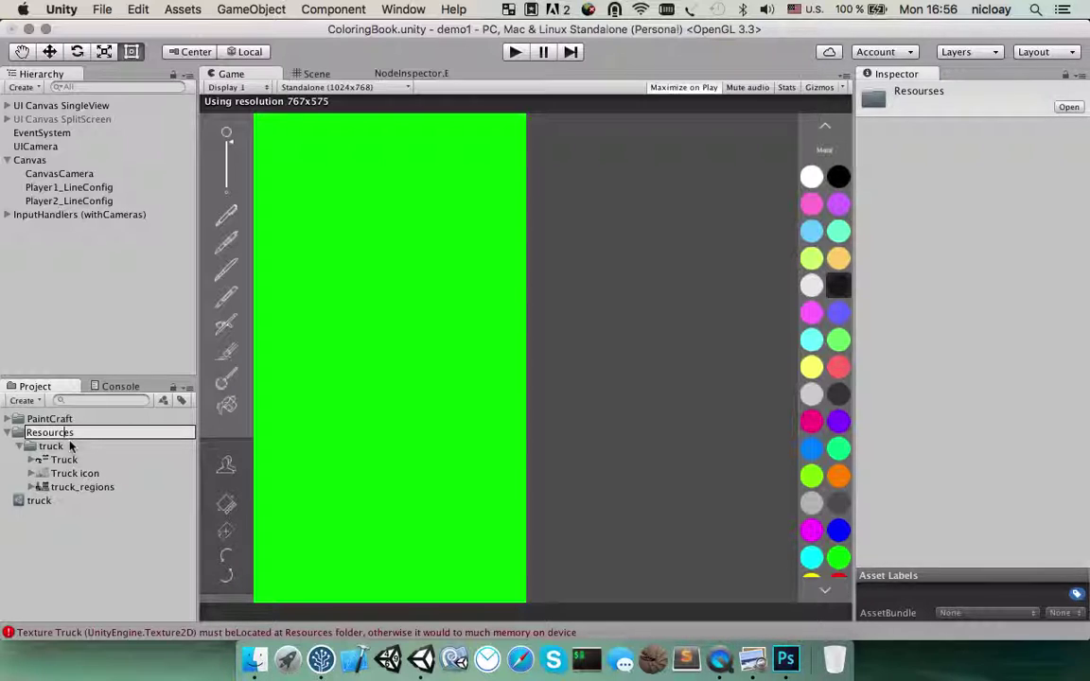
key("Return")
left_click(53, 522)
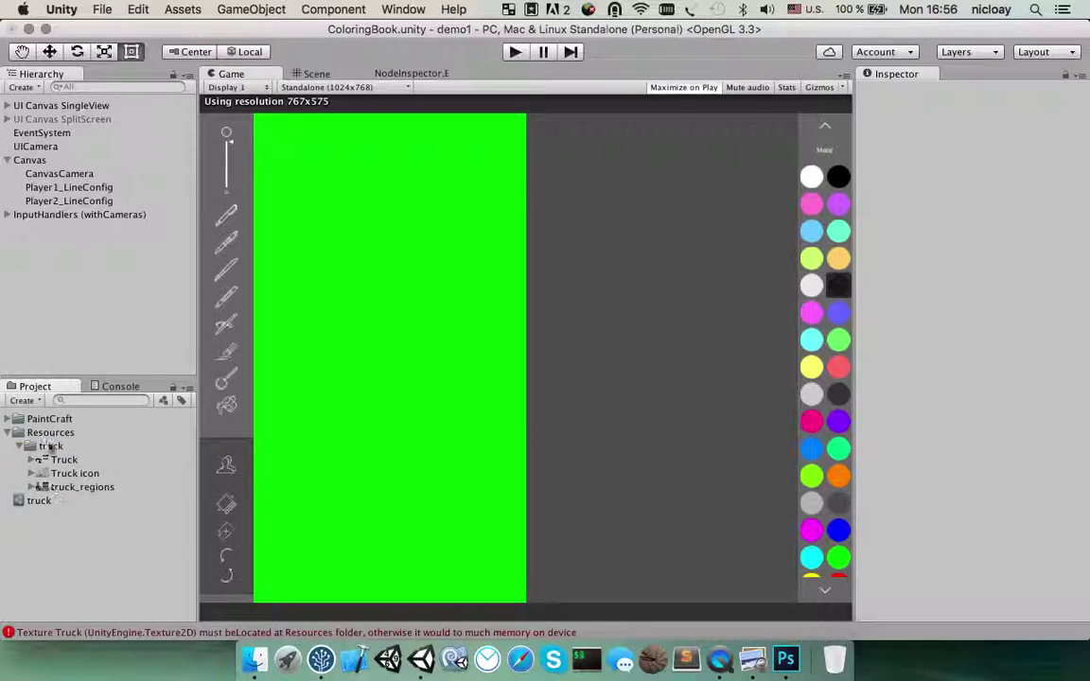
left_click(38, 501)
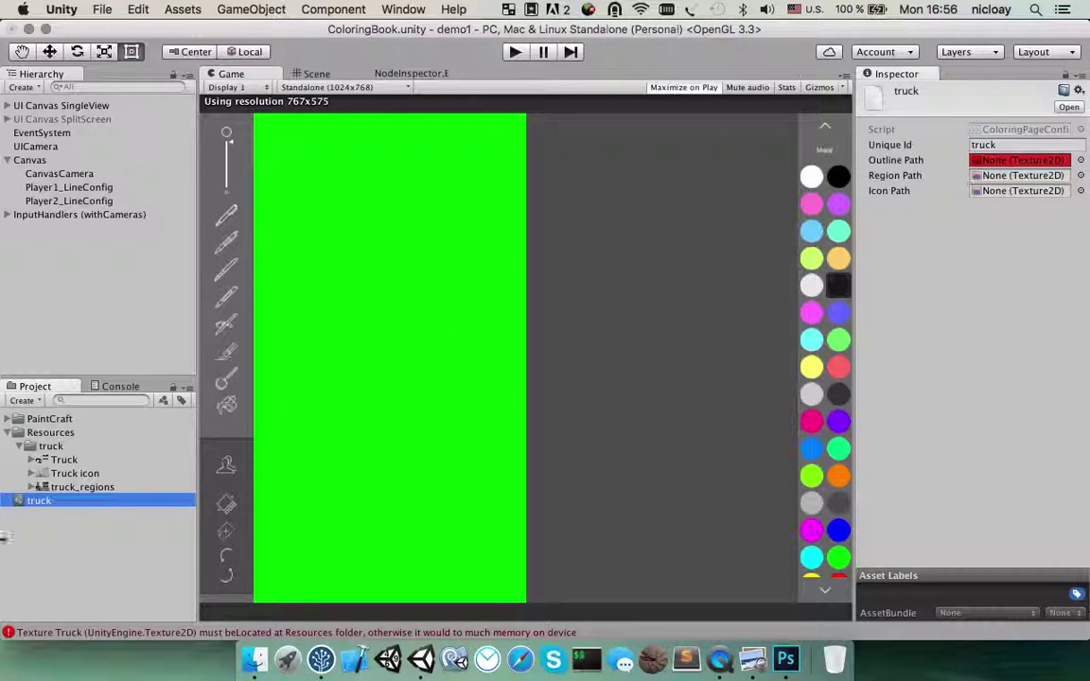
left_click(1081, 161)
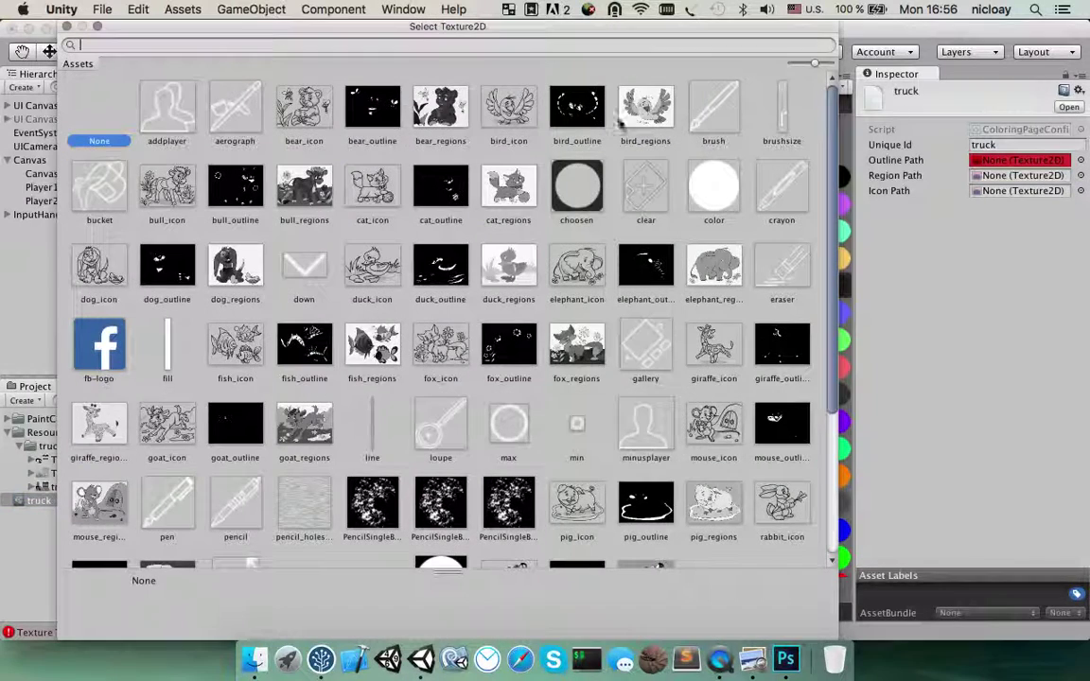
type("tr")
left_click(294, 107)
double_click(295, 108)
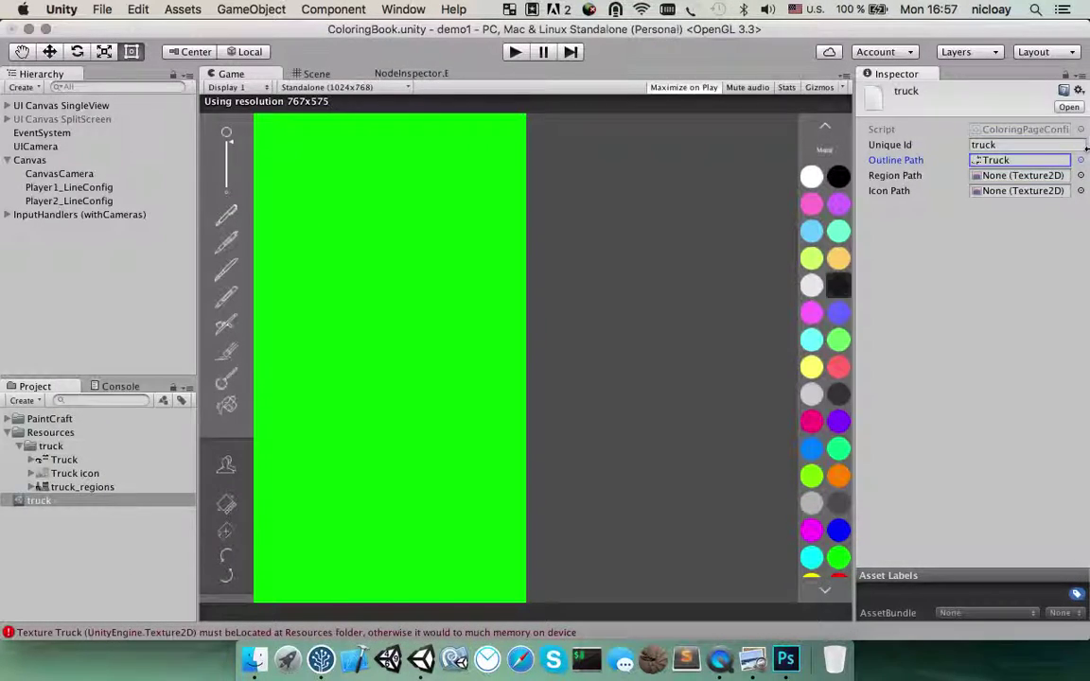
Set Region Path to truck_regions, replacing the mistaken Truck icon pick
left_click(1081, 175)
left_click(988, 220)
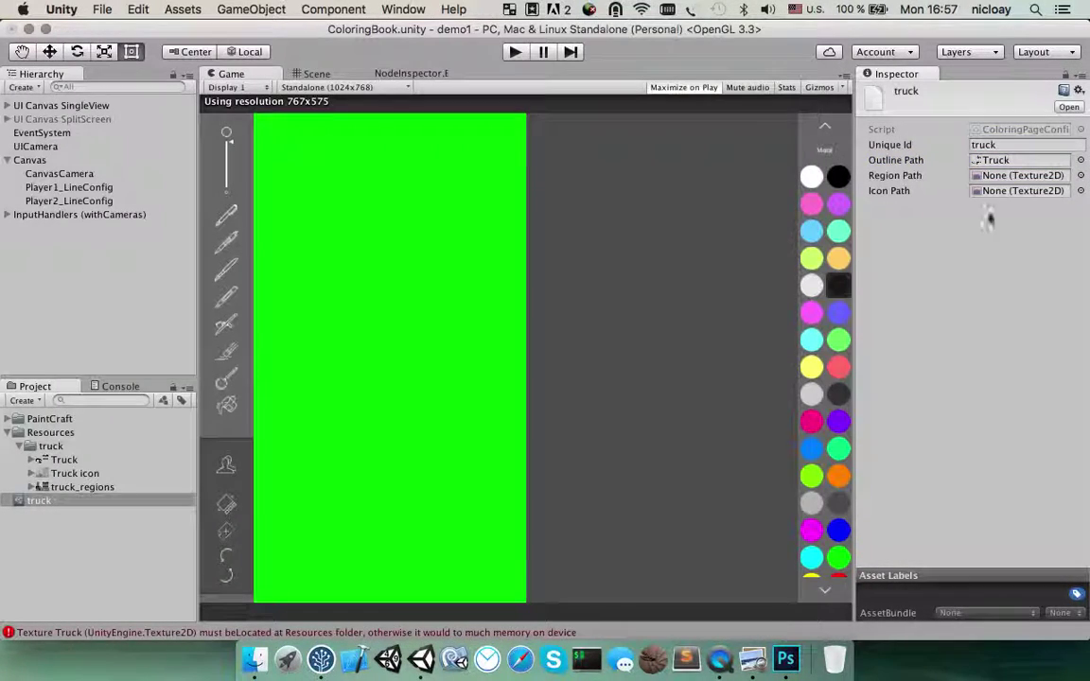
left_click(1080, 188)
type("tr")
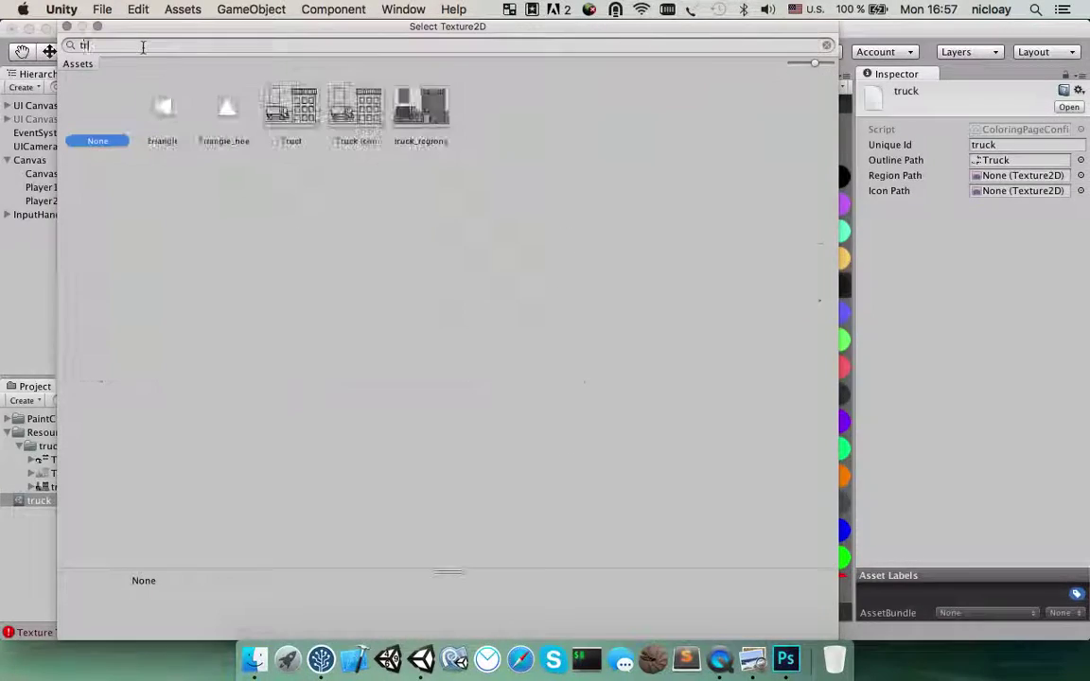
double_click(355, 107)
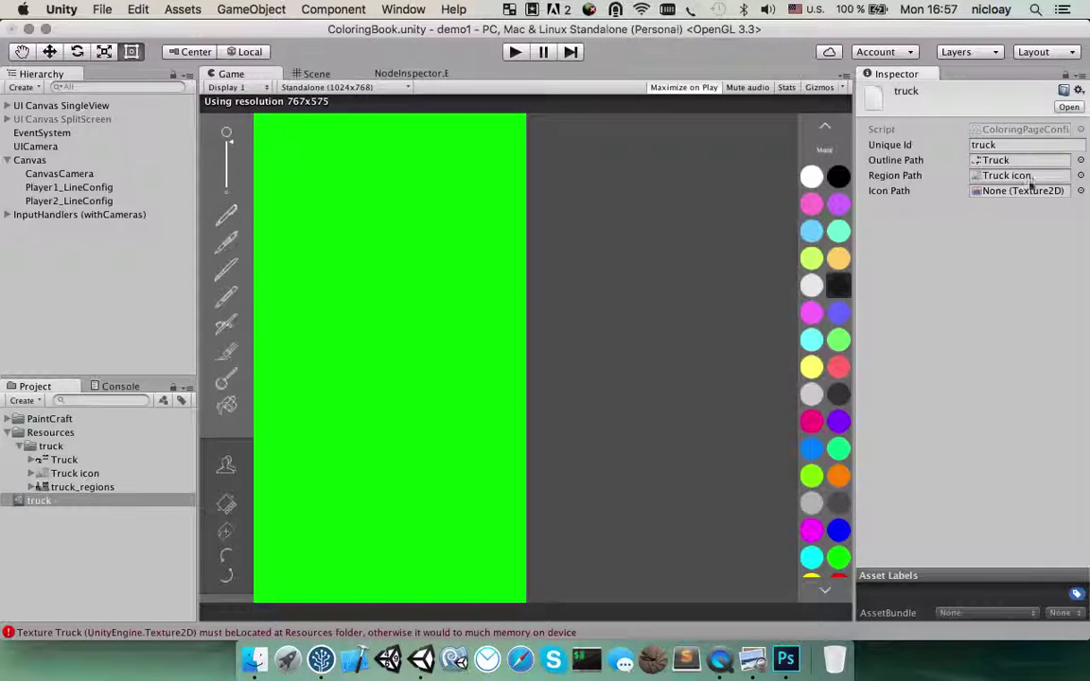
left_click(1081, 175)
type("tr")
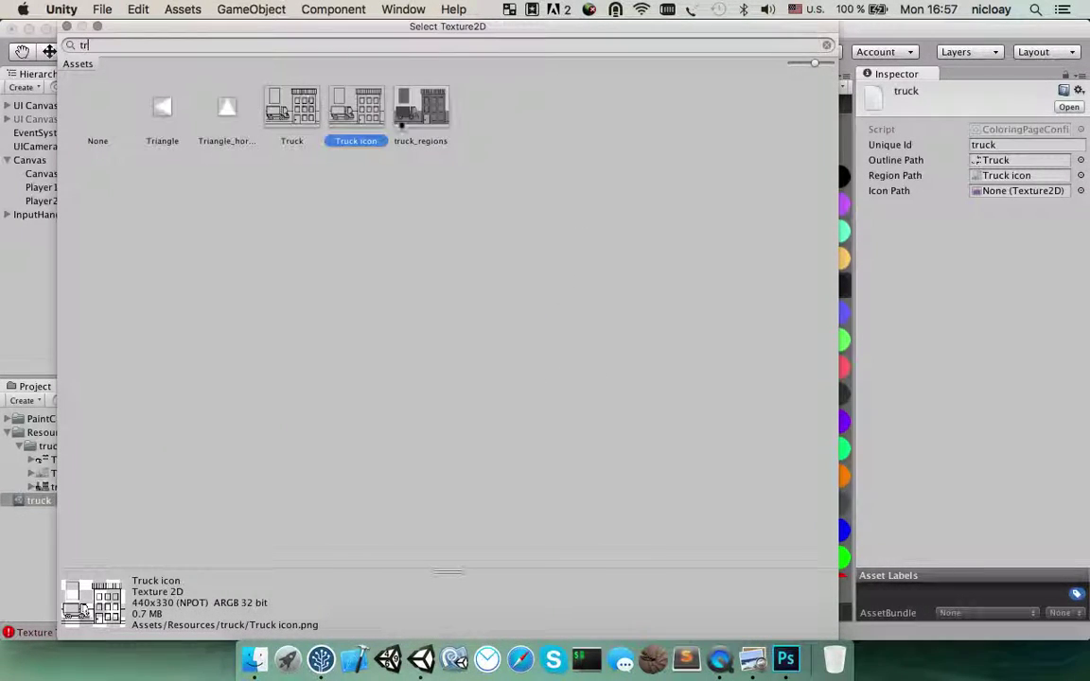
left_click(423, 118)
left_click(423, 118)
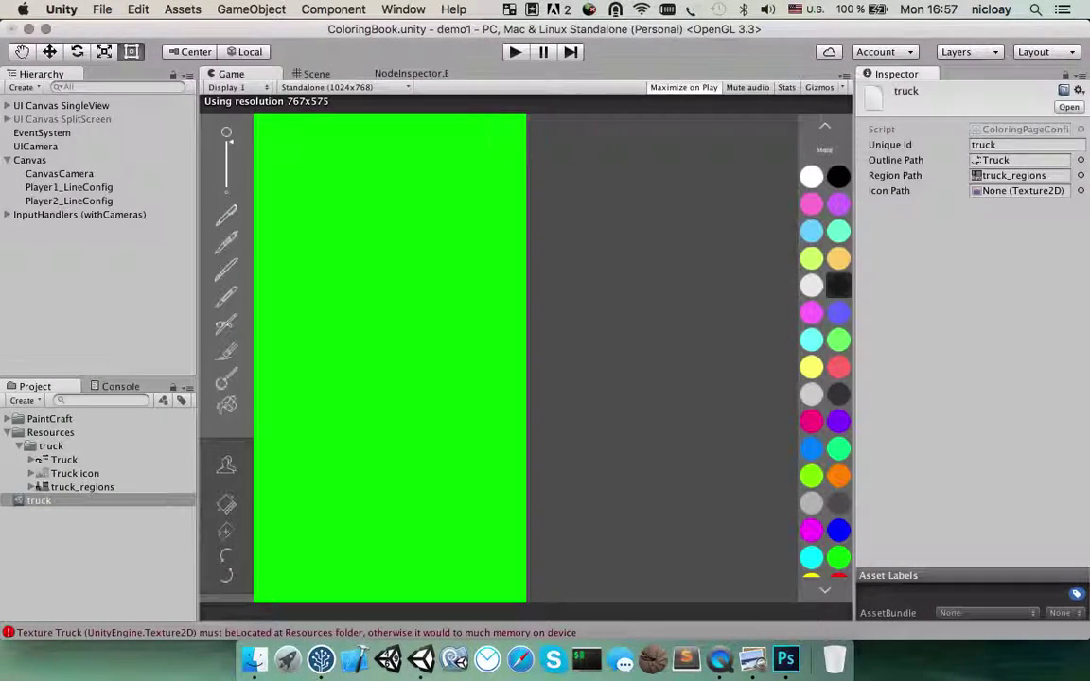
Set Icon Path to the Truck icon texture
left_click(1080, 190)
type("tr")
double_click(355, 109)
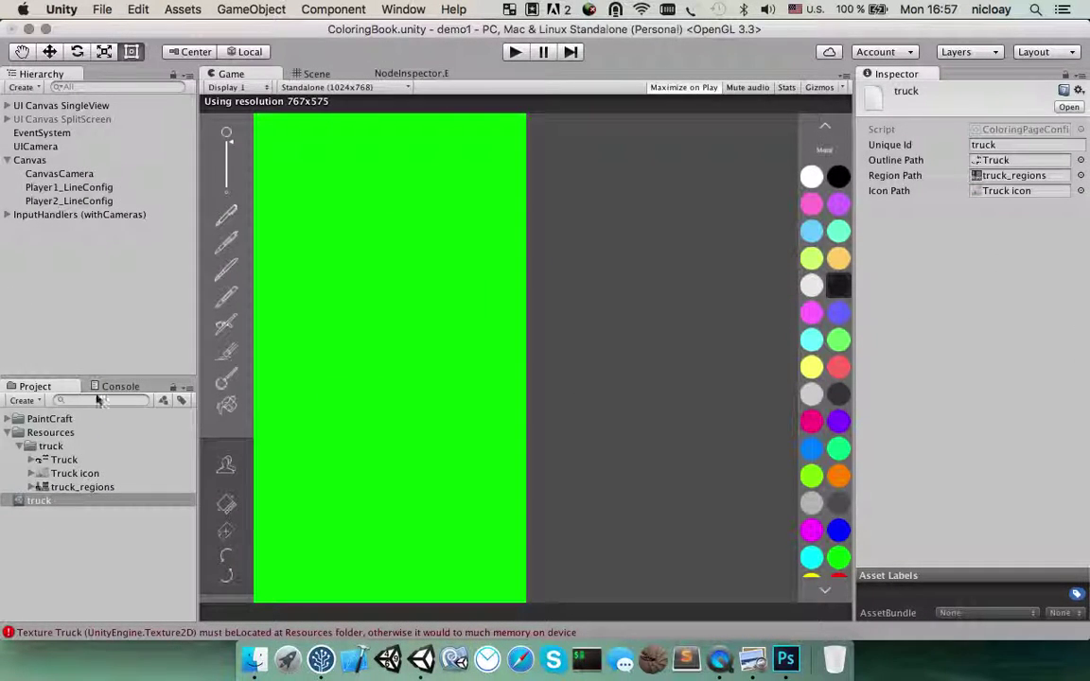
left_click(11, 159)
Set the Canvas's Page Config to truck
left_click(1081, 232)
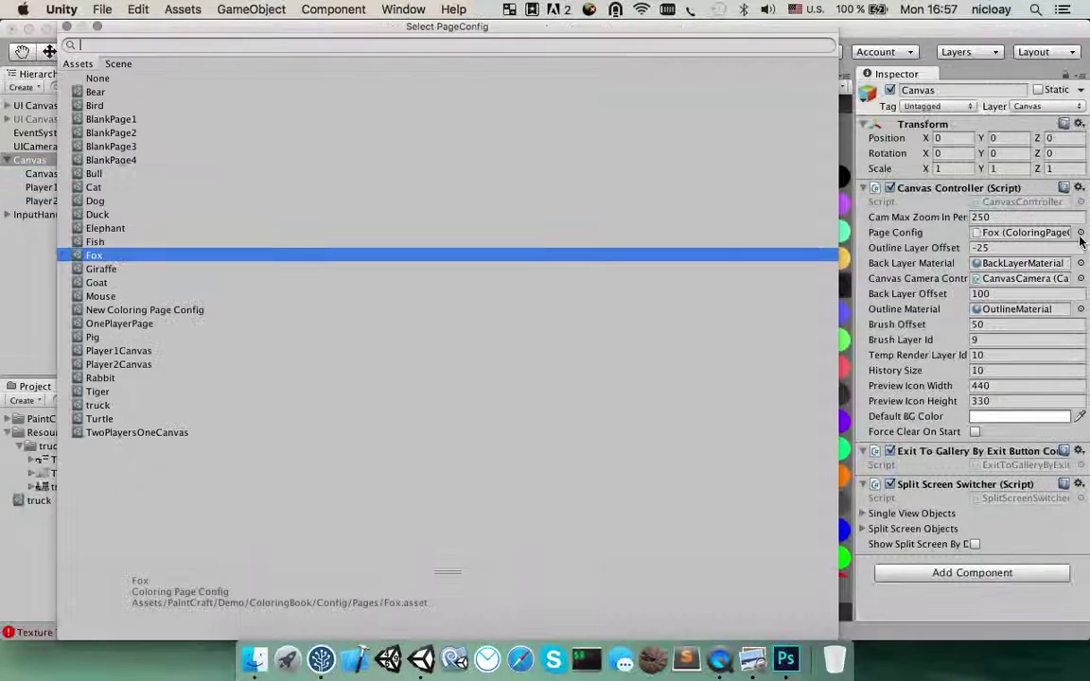
type("tr")
left_click(100, 92)
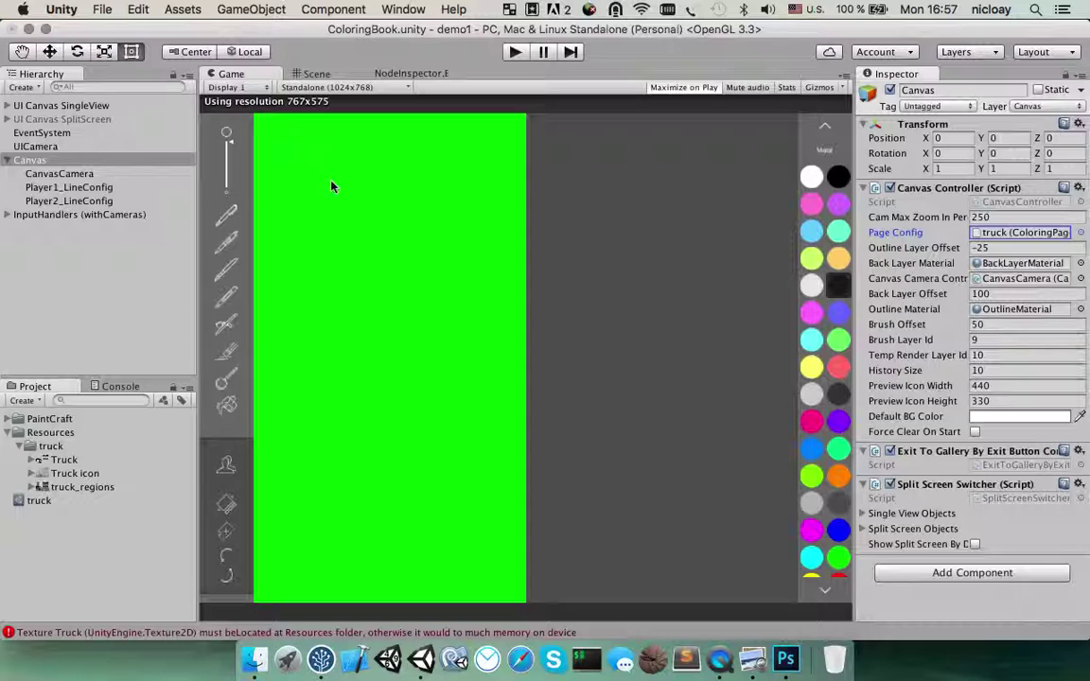
In play mode, fill sky orange, building brown, windows and railing lavender/lime, truck red, purple and orange
left_click(517, 53)
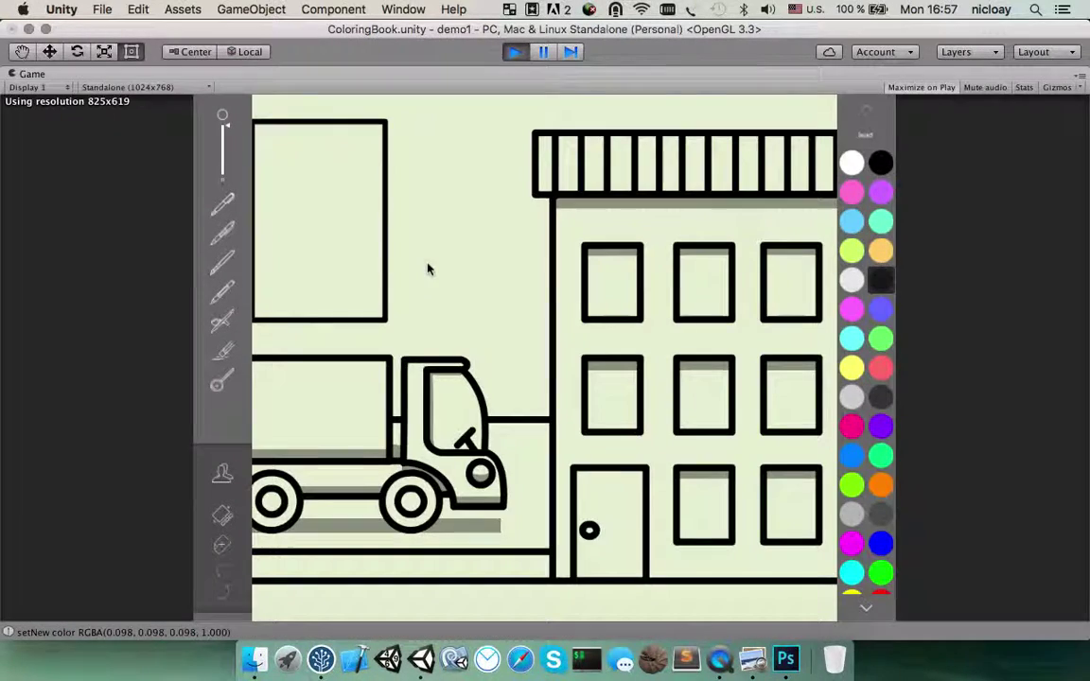
left_click(435, 258)
left_click(615, 243)
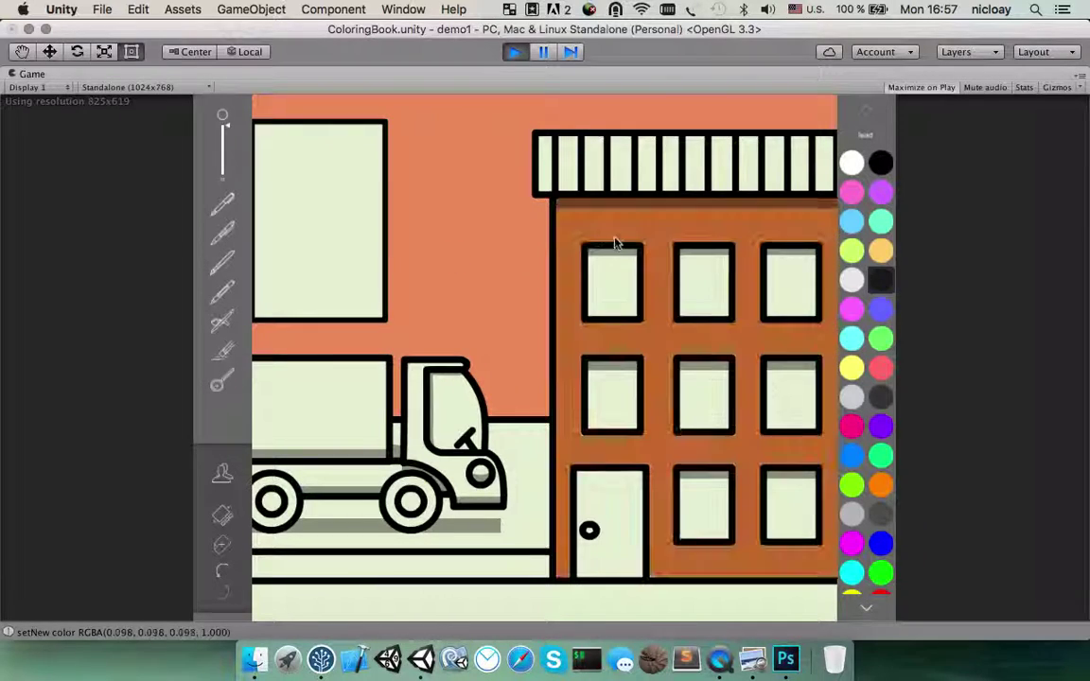
left_click(627, 288)
left_click(693, 172)
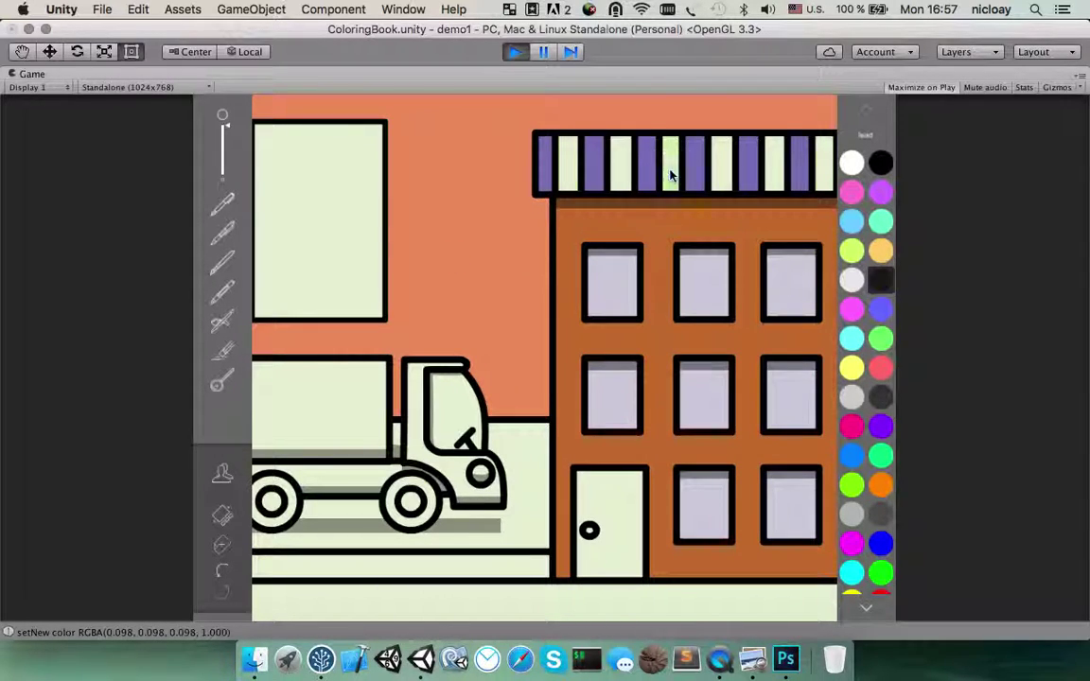
left_click(670, 174)
left_click(324, 389)
left_click(440, 397)
left_click(409, 401)
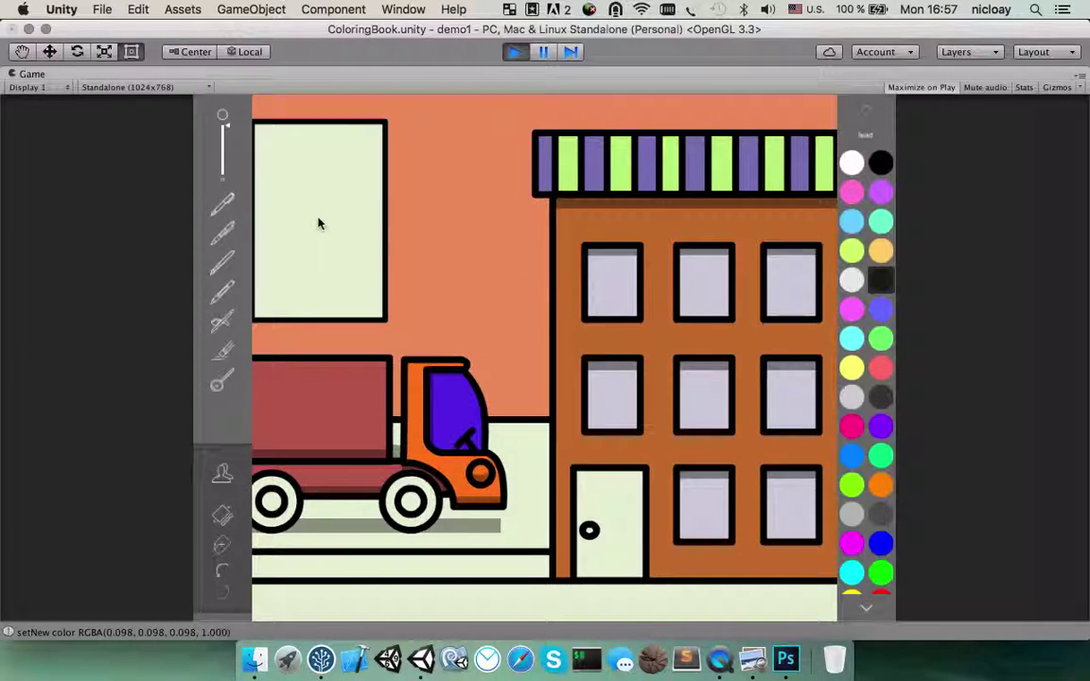
Fill the top-left rectangle olive-brown, ground greens, band teal, bottom strip brown, then stop play mode
left_click(319, 223)
left_click(518, 450)
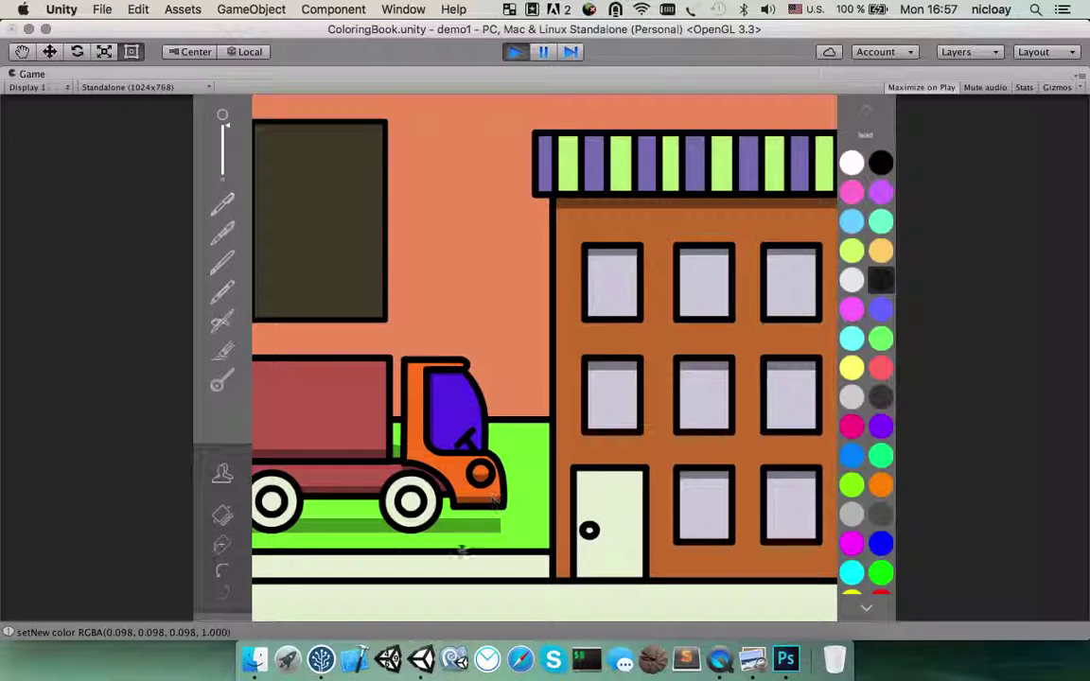
left_click(452, 538)
left_click(434, 567)
left_click(471, 614)
left_click(633, 605)
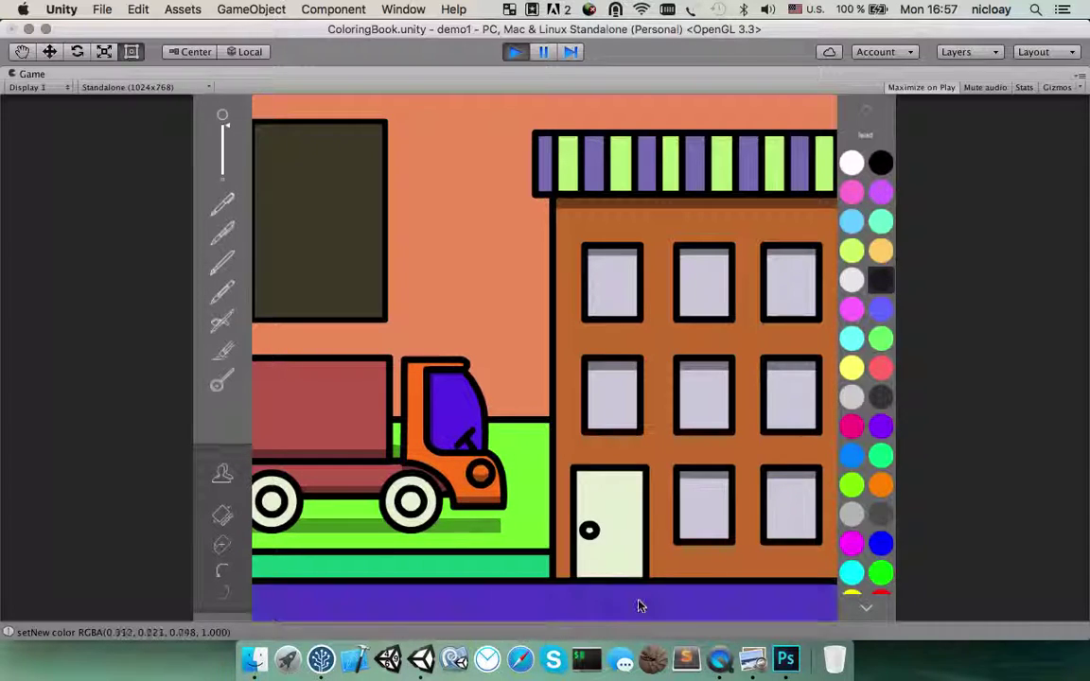
left_click(640, 606)
left_click(514, 52)
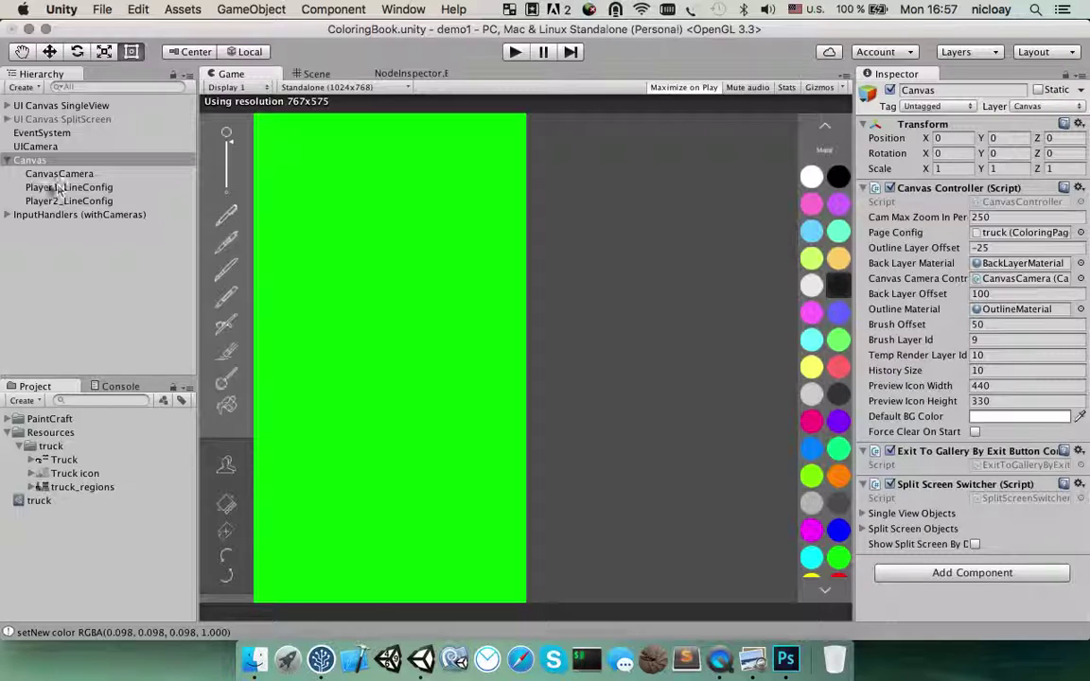
Open the PageSelect scene from the PaintCraft folder without saving current changes
left_click(8, 418)
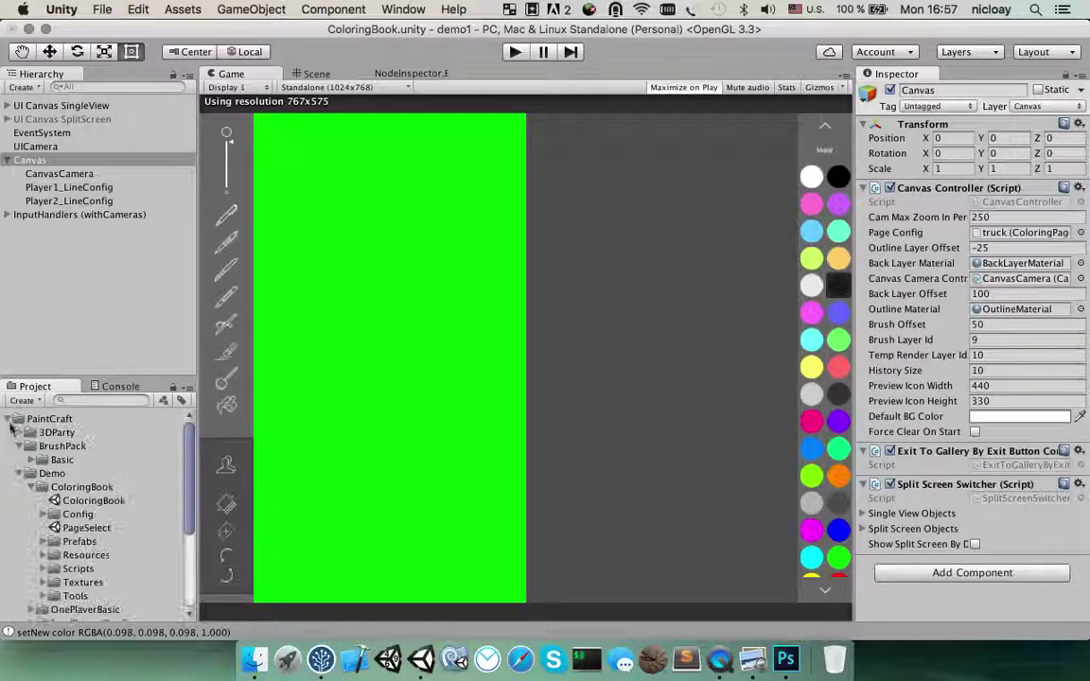
double_click(79, 530)
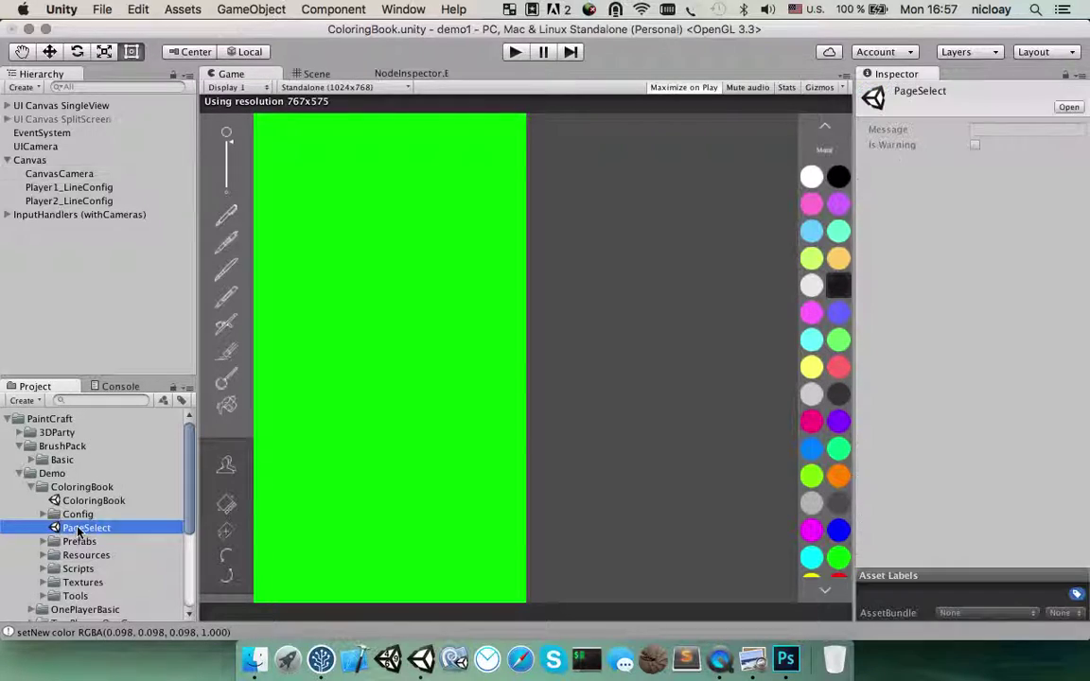
left_click(486, 260)
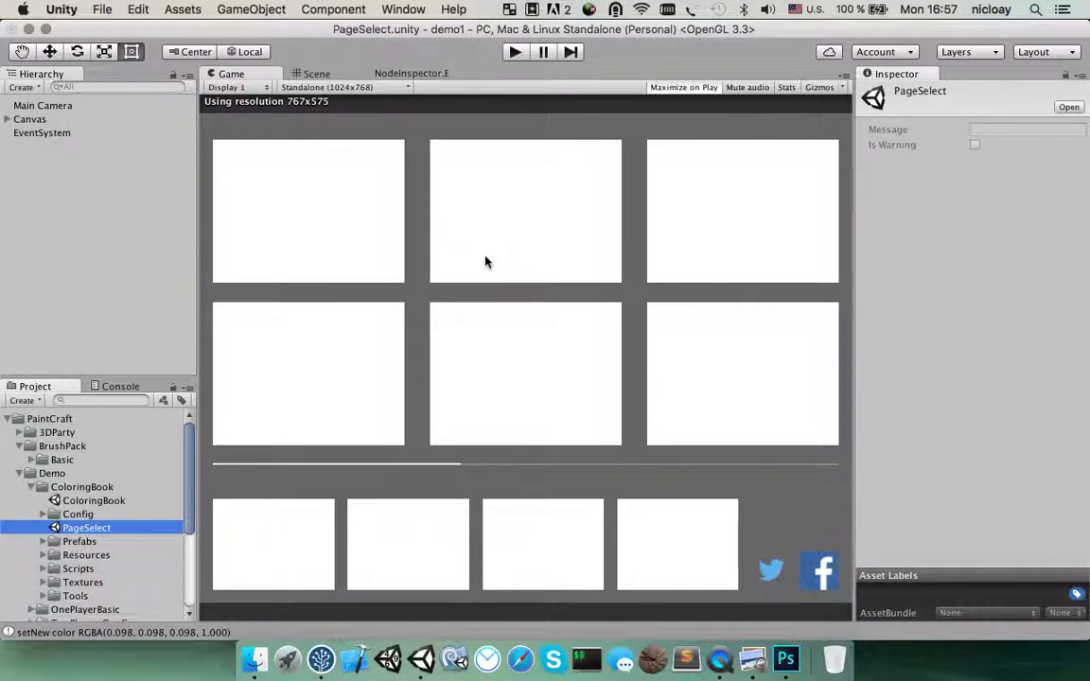
Expand Canvas > Scroll View > Viewport > Content and select the Bear page button
left_click(8, 119)
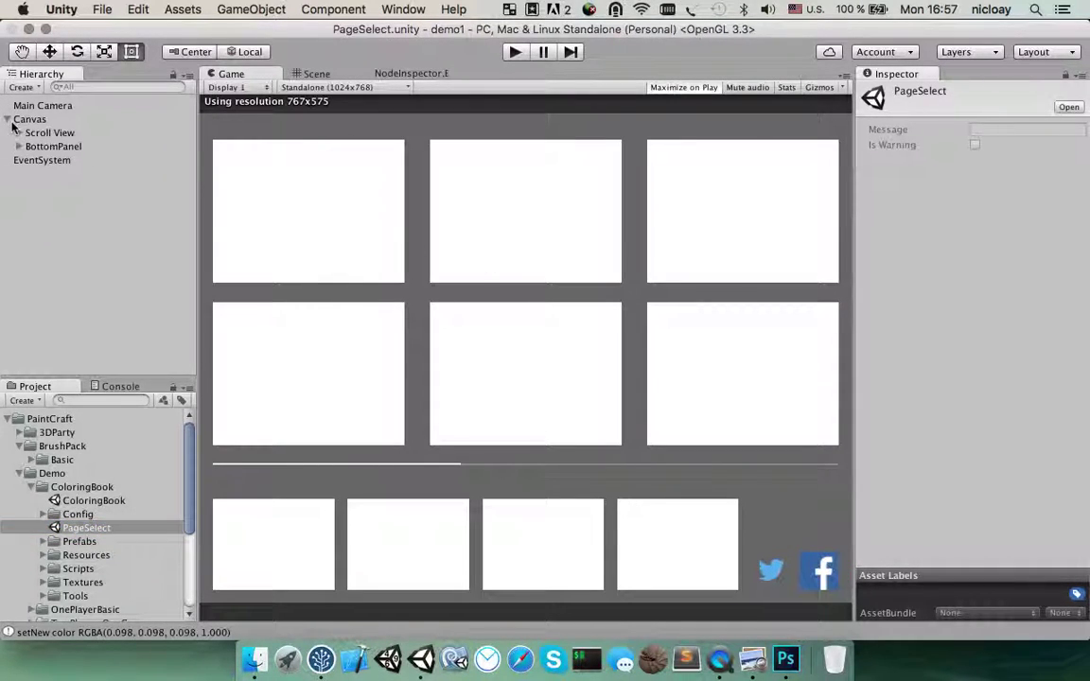
left_click(19, 132)
left_click(31, 147)
left_click(66, 160)
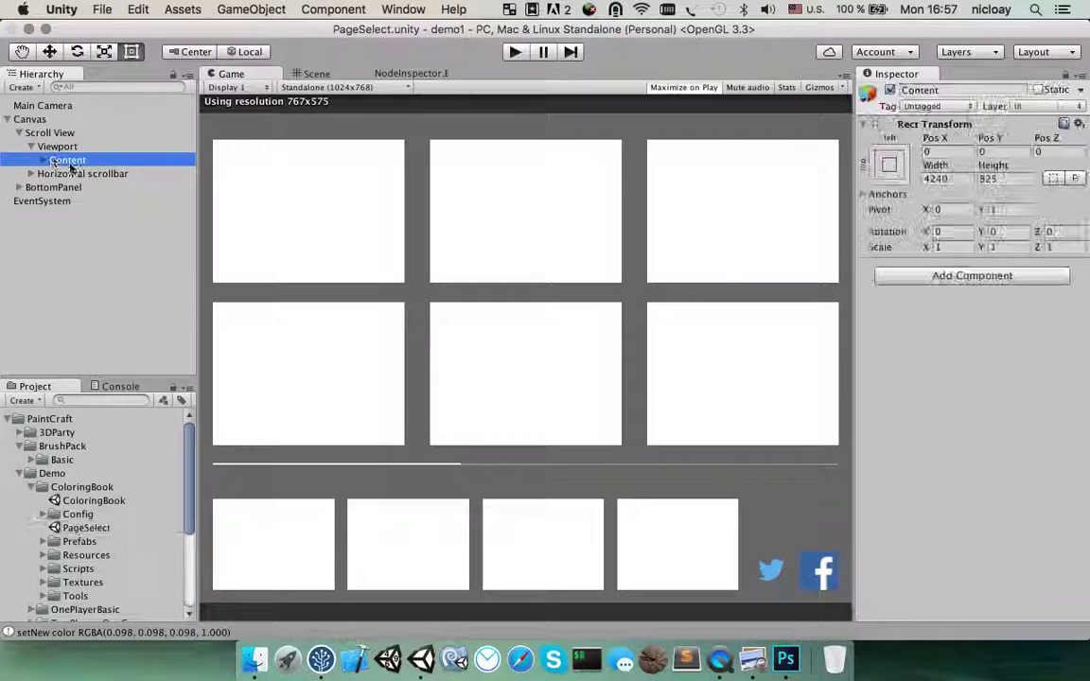
left_click(317, 73)
scroll(578, 245, "down", 5)
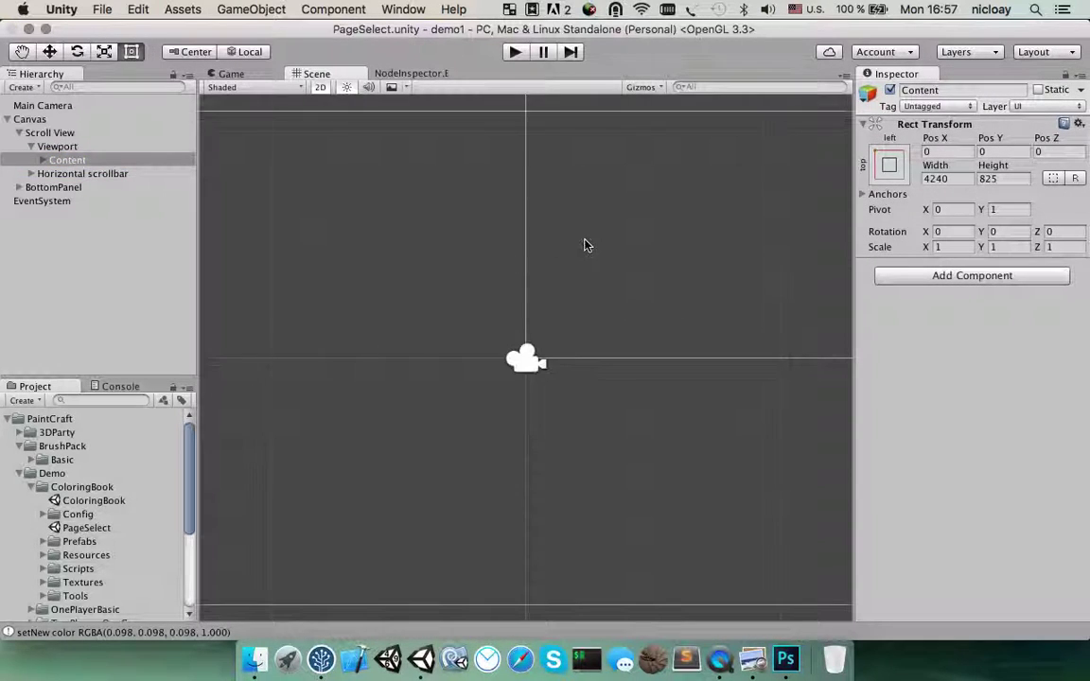
left_click(554, 246)
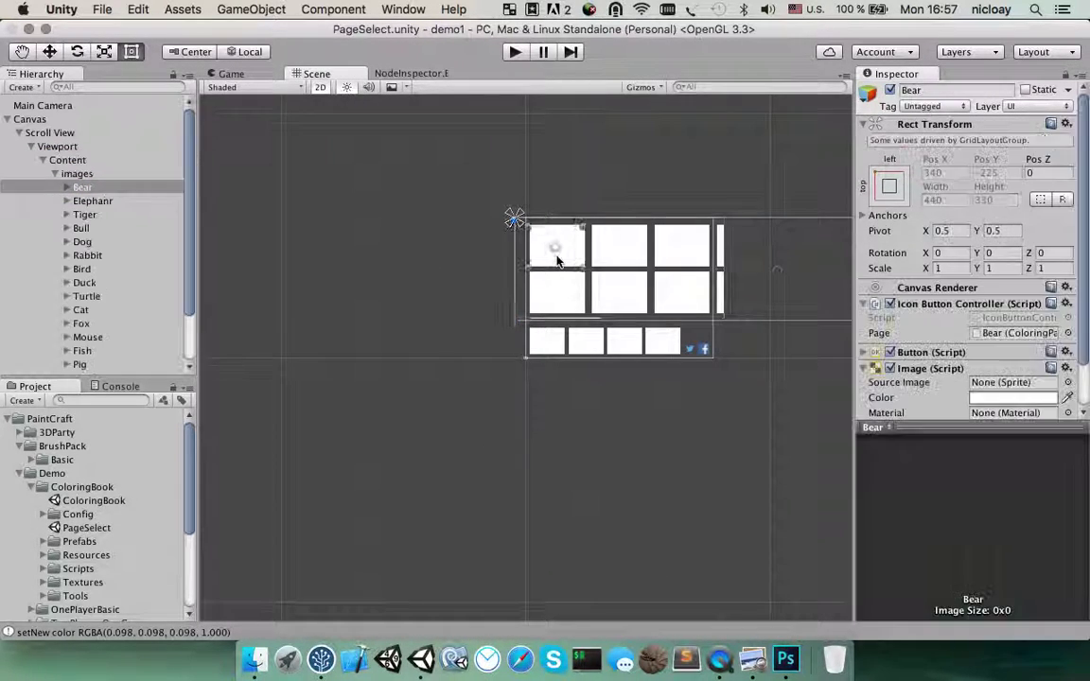
Set the Bear button's Icon Button Controller Page to truck and enter play mode
scroll(926, 277, "down", 3)
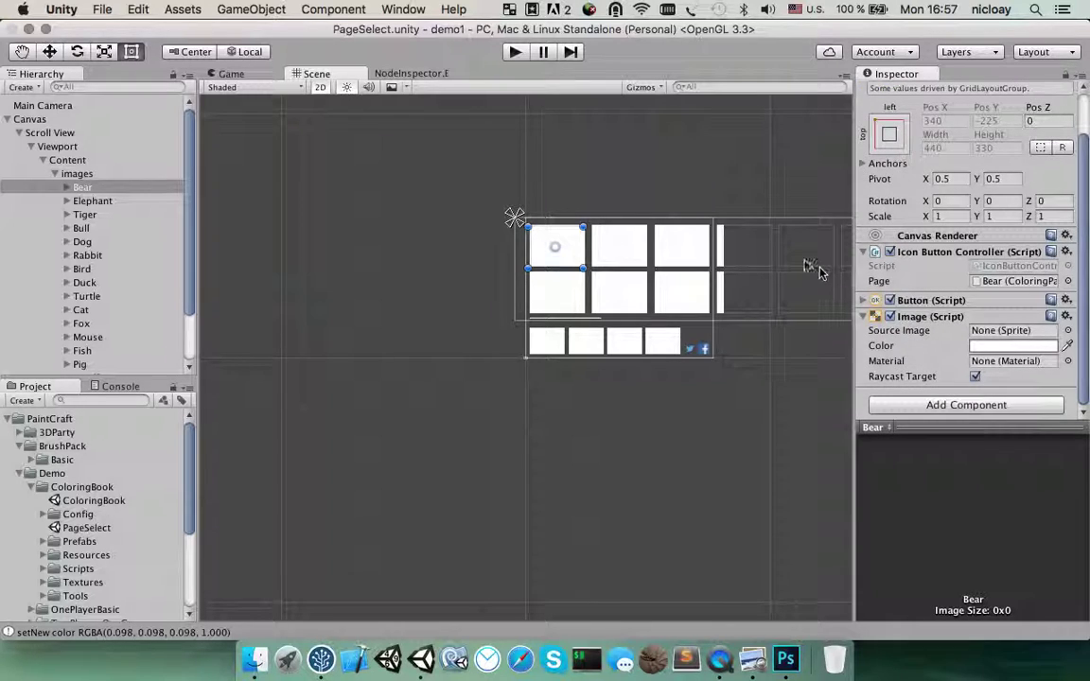
left_click(1068, 281)
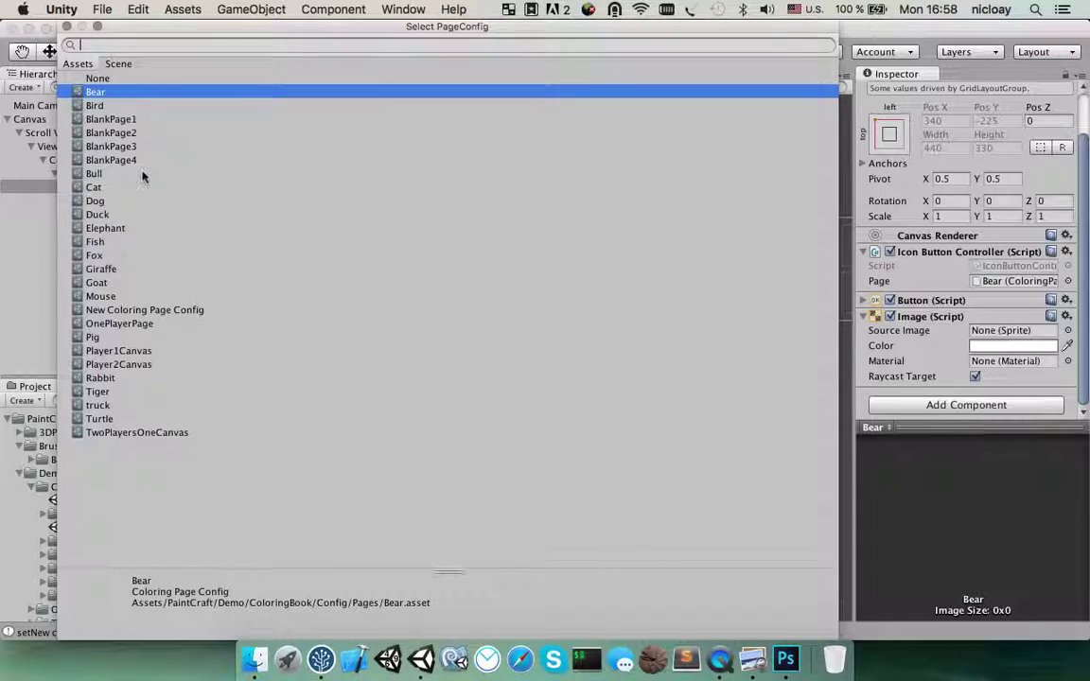
type("truck")
double_click(106, 92)
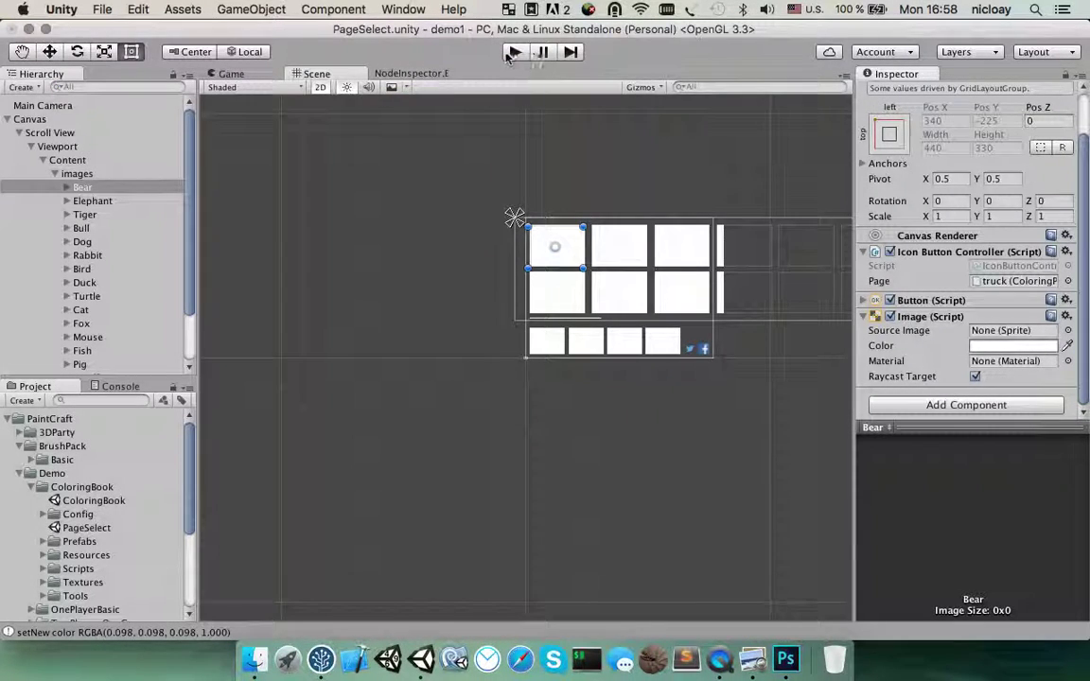
left_click(512, 53)
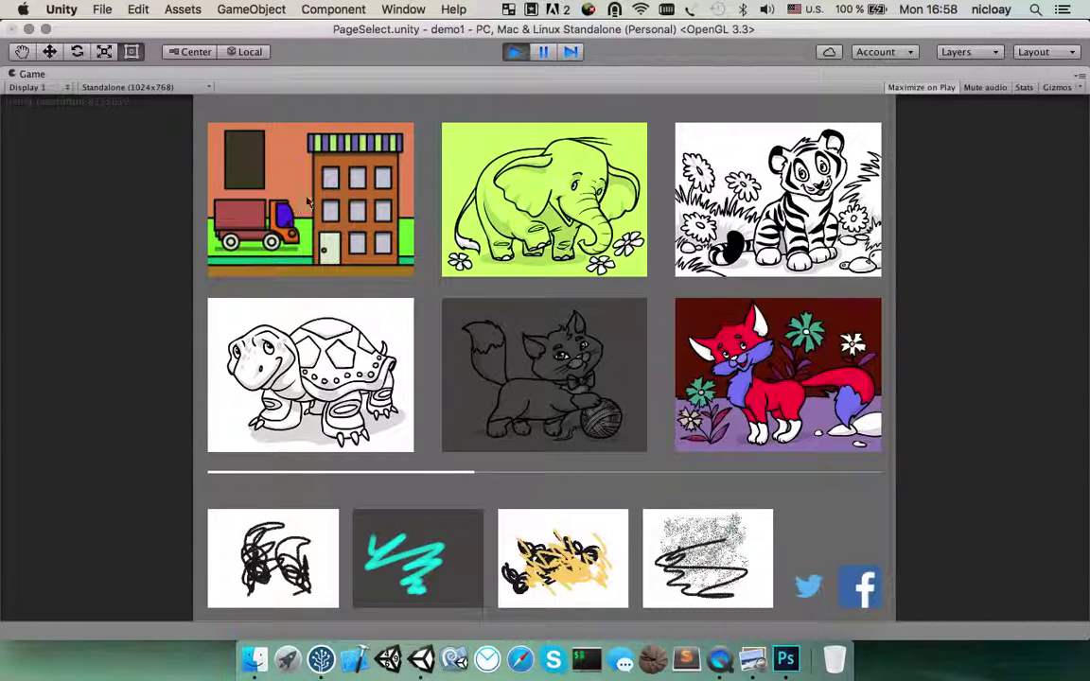
Restart play, open the truck page, and fill window light green, background pink, cargo purple, cab window red
left_click(516, 54)
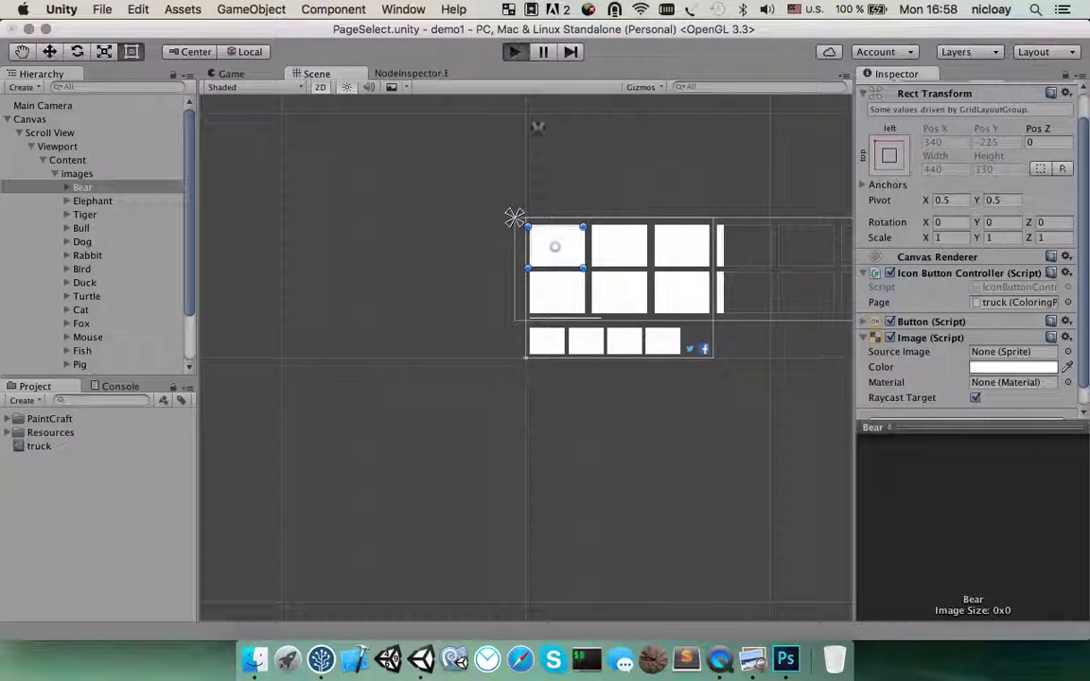
key("super+p")
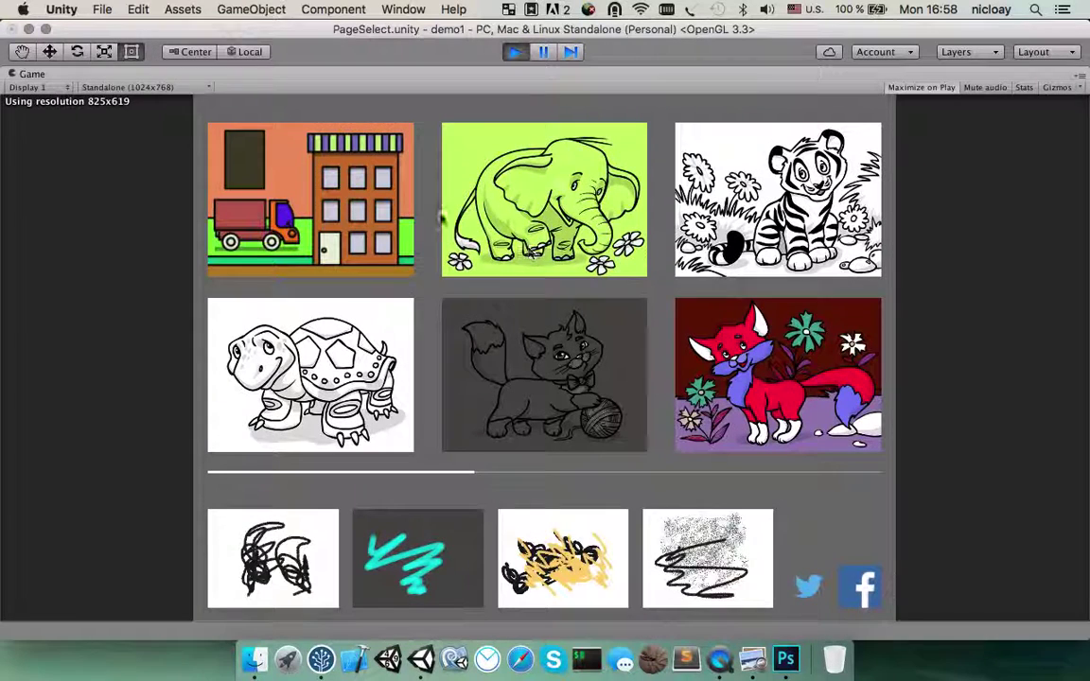
left_click(294, 174)
left_click(333, 234)
left_click(469, 244)
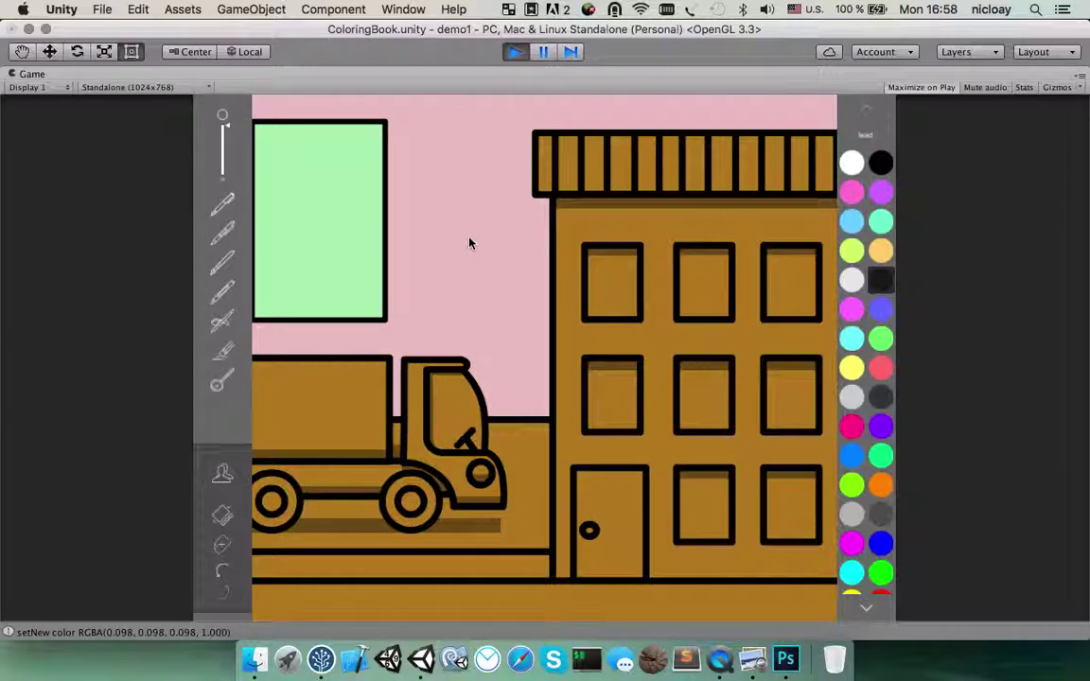
left_click(372, 429)
left_click(438, 417)
Fill cab white, building magenta, windows yellow, door blue, ground magenta/teal/lime, then return to the page grid
left_click(416, 407)
left_click(568, 336)
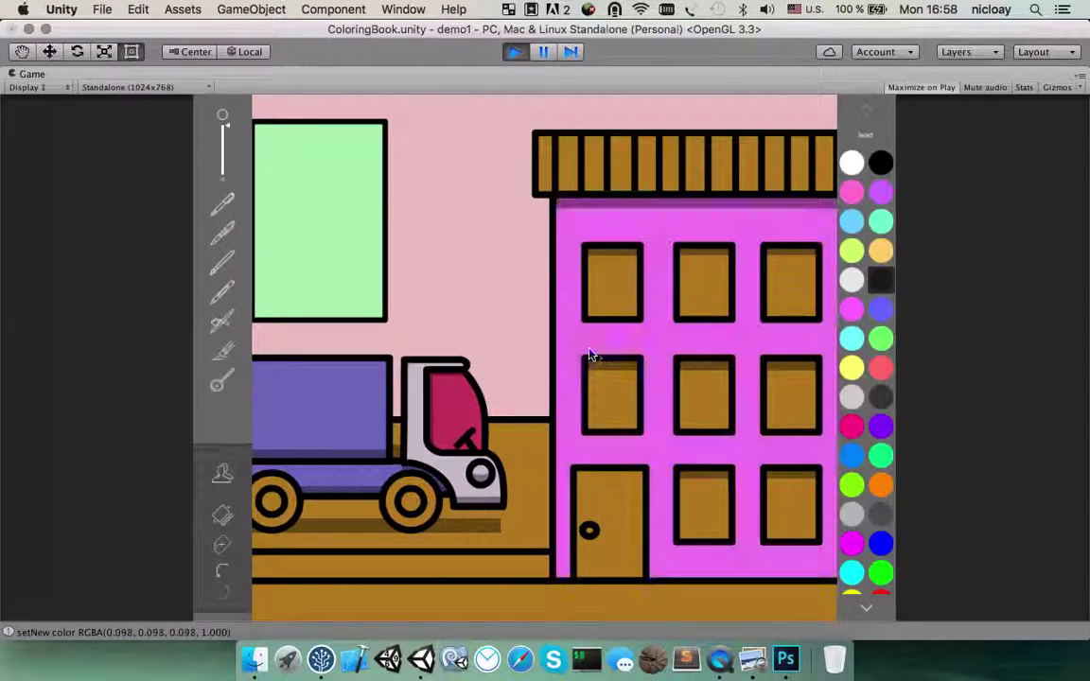
left_click(620, 413)
left_click(606, 516)
left_click(525, 530)
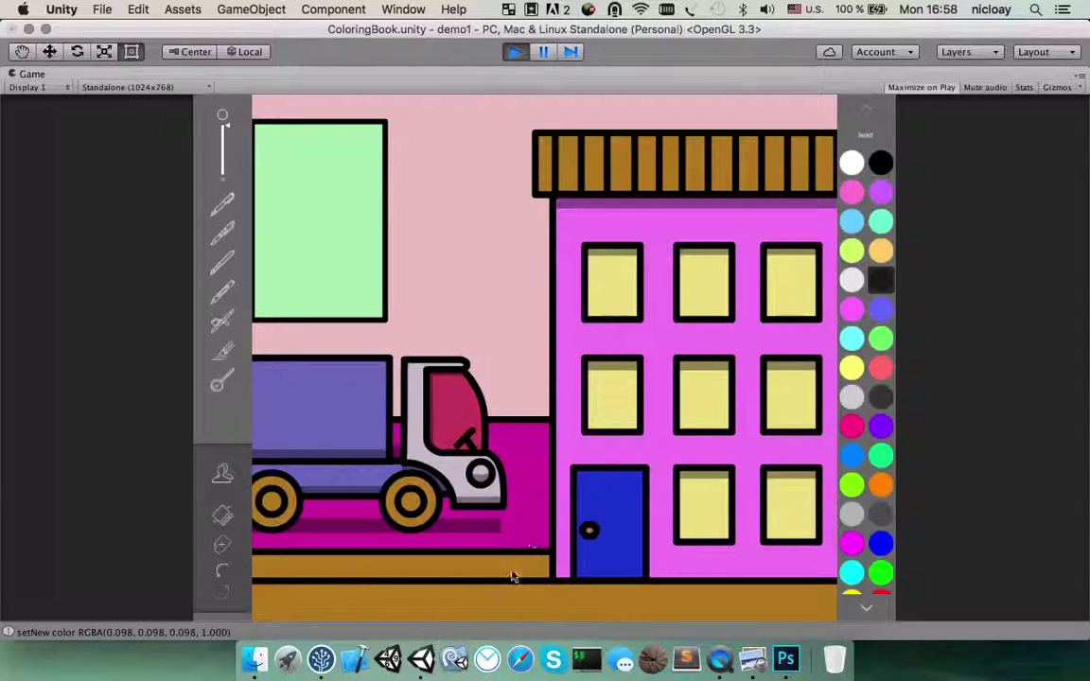
left_click(516, 565)
left_click(518, 601)
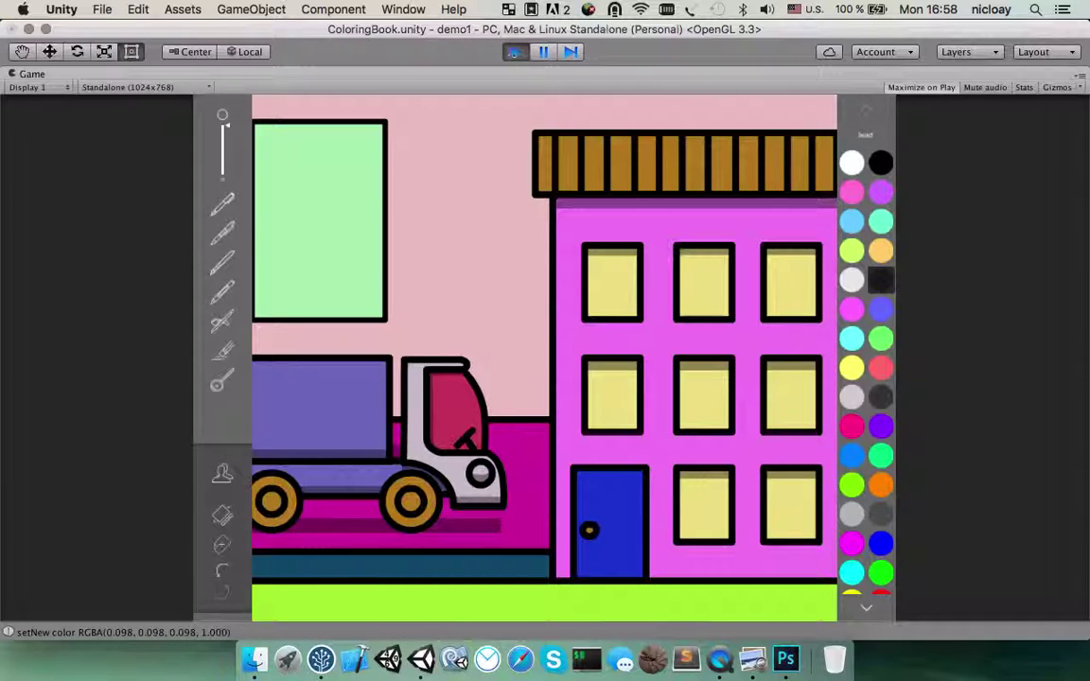
left_click(224, 545)
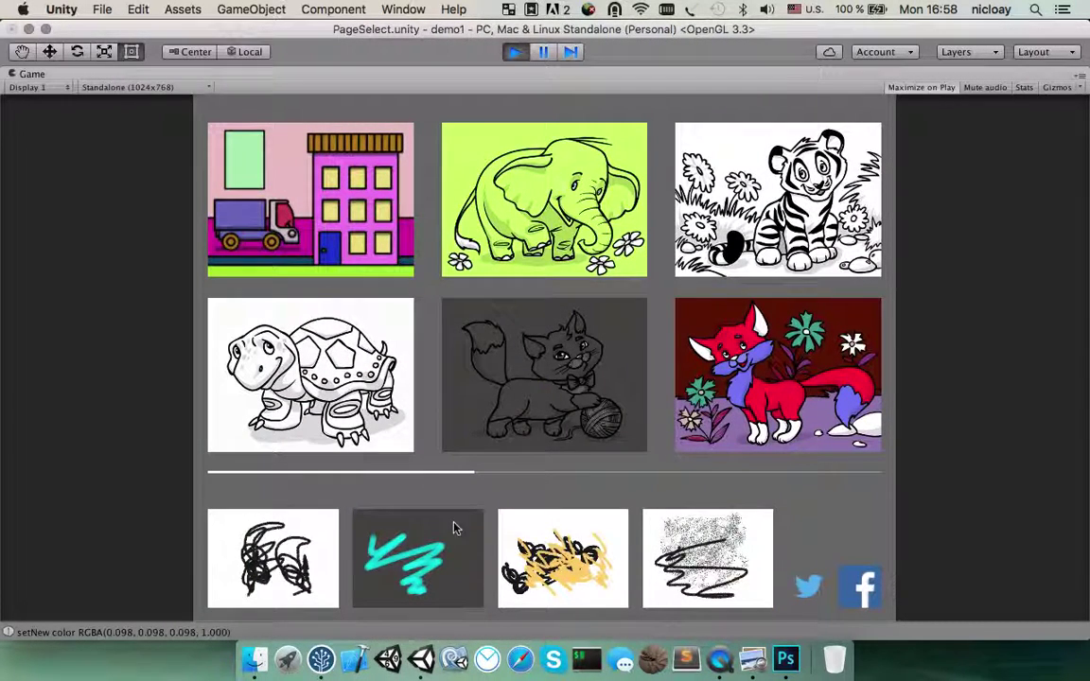
Go to Application Support/PaintCraft in Finder, expand icons, and open truck.jpg in Preview
left_click(253, 660)
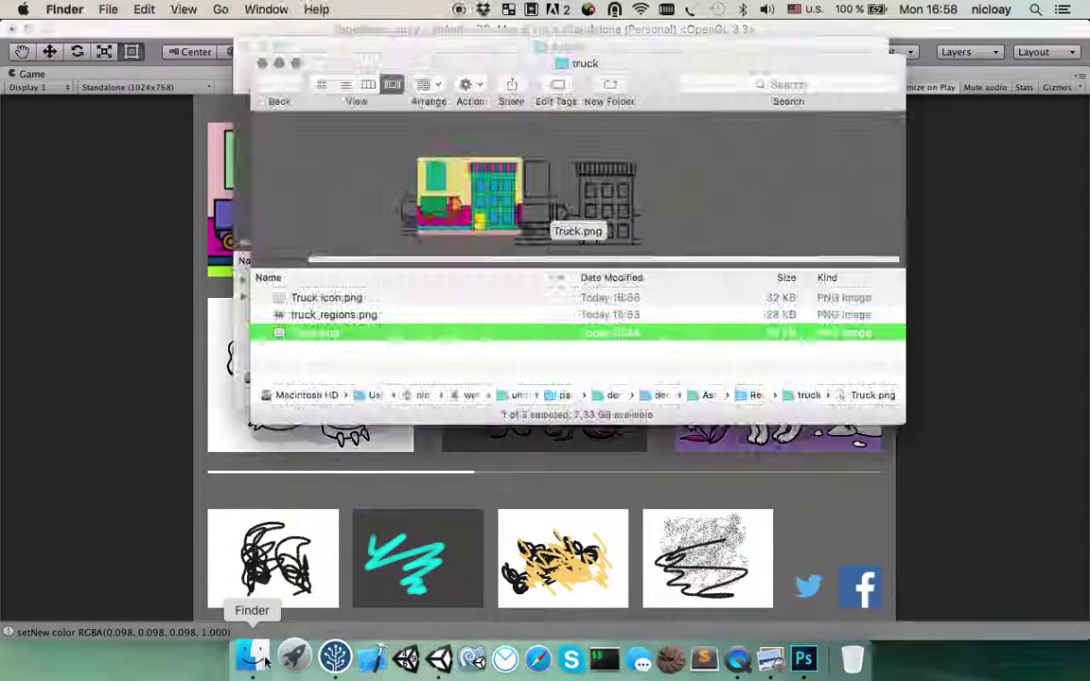
key("super+shift+g")
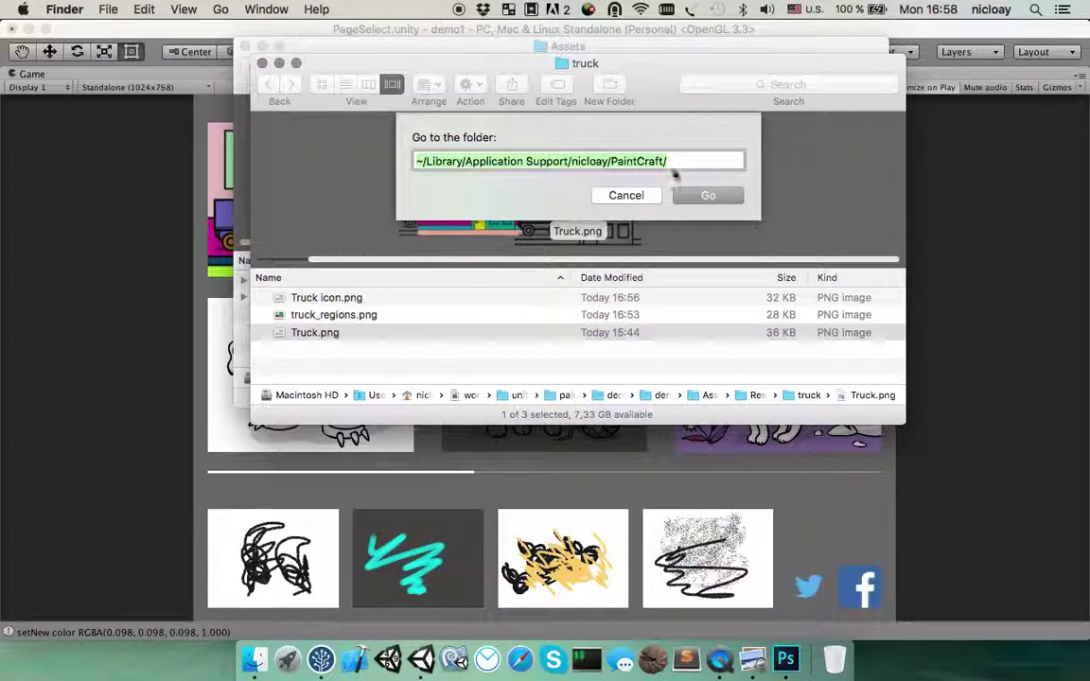
left_click(705, 196)
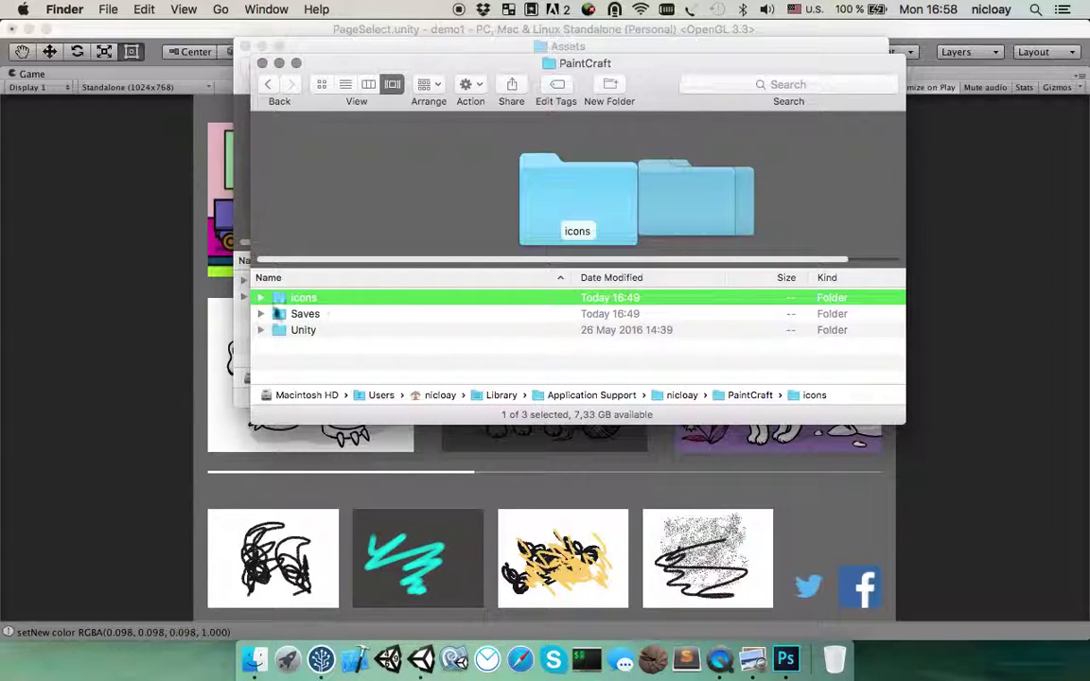
left_click(262, 298)
scroll(389, 353, "down", 10)
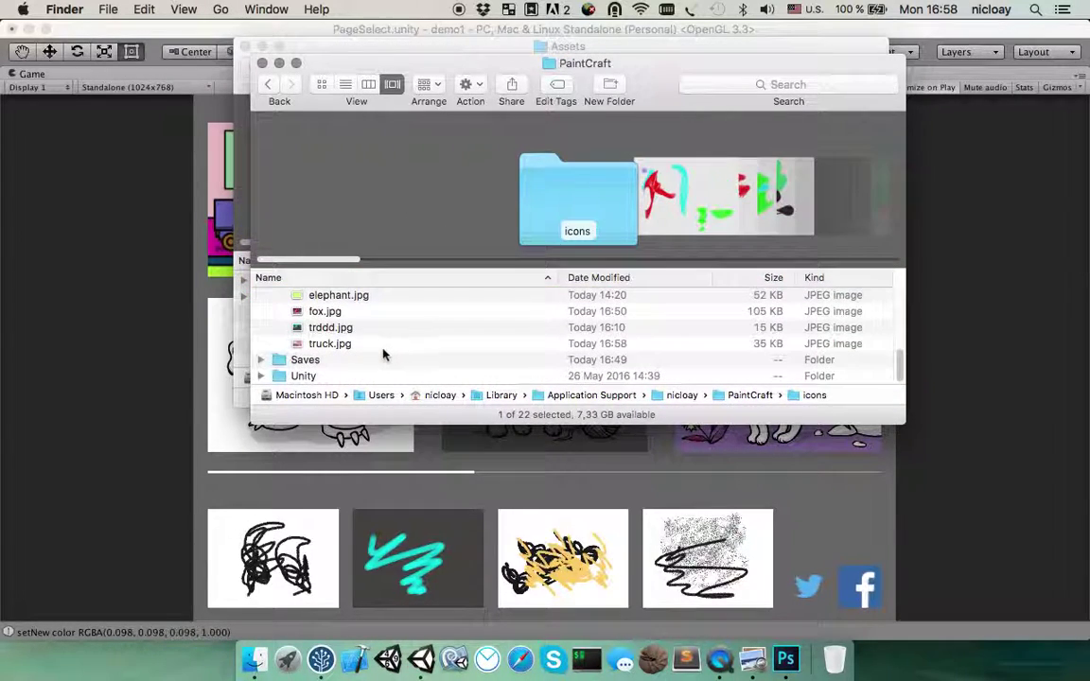
left_click(326, 345)
double_click(326, 345)
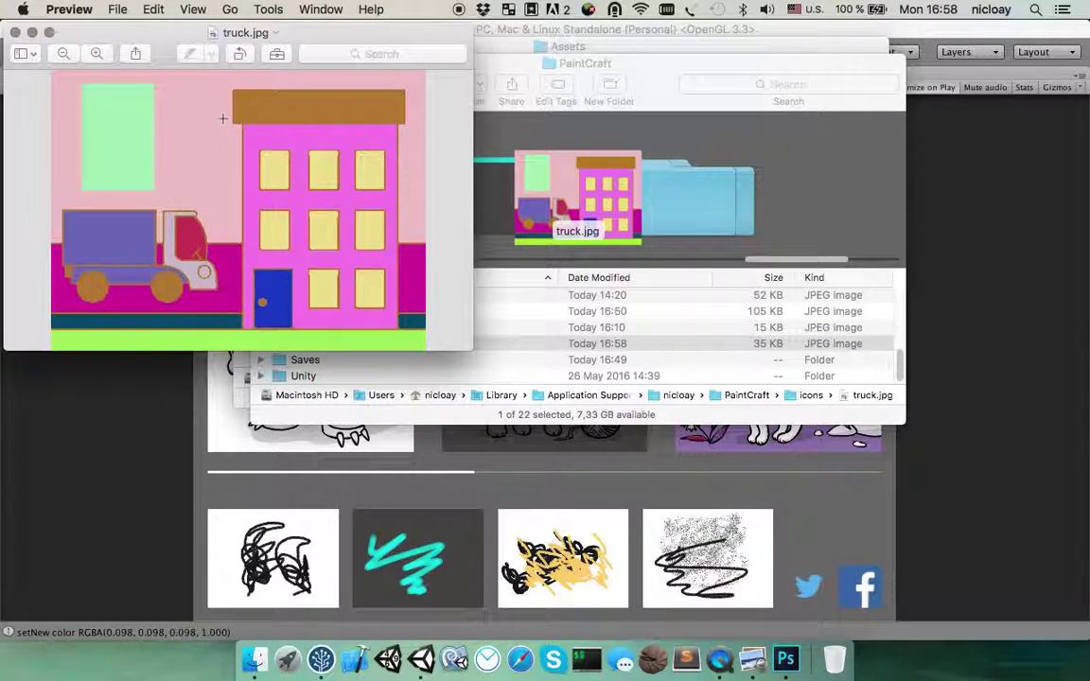
Enlarge the truck.jpg Preview window, then close Preview and both Finder windows
left_click_drag(463, 348, 947, 636)
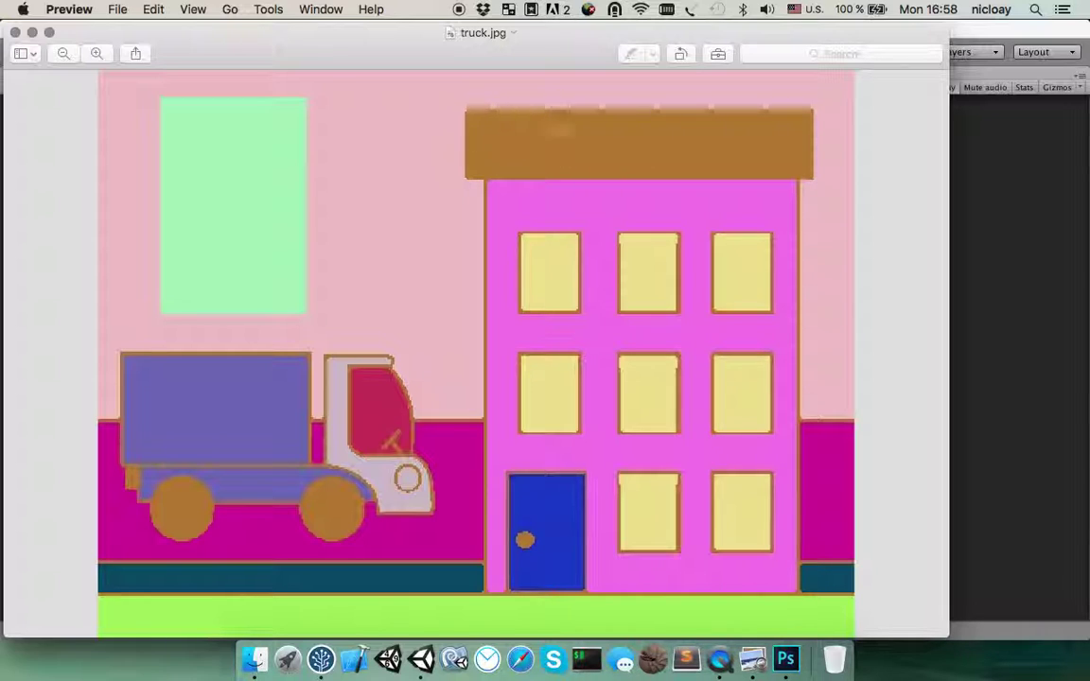
left_click(14, 32)
left_click(262, 62)
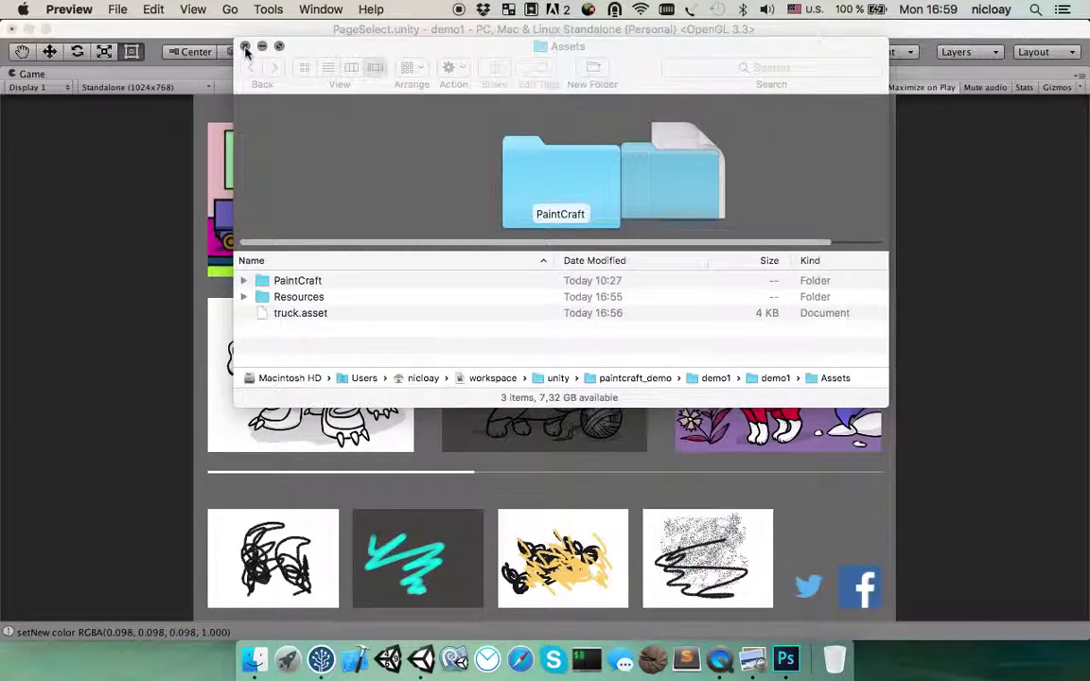
left_click(245, 46)
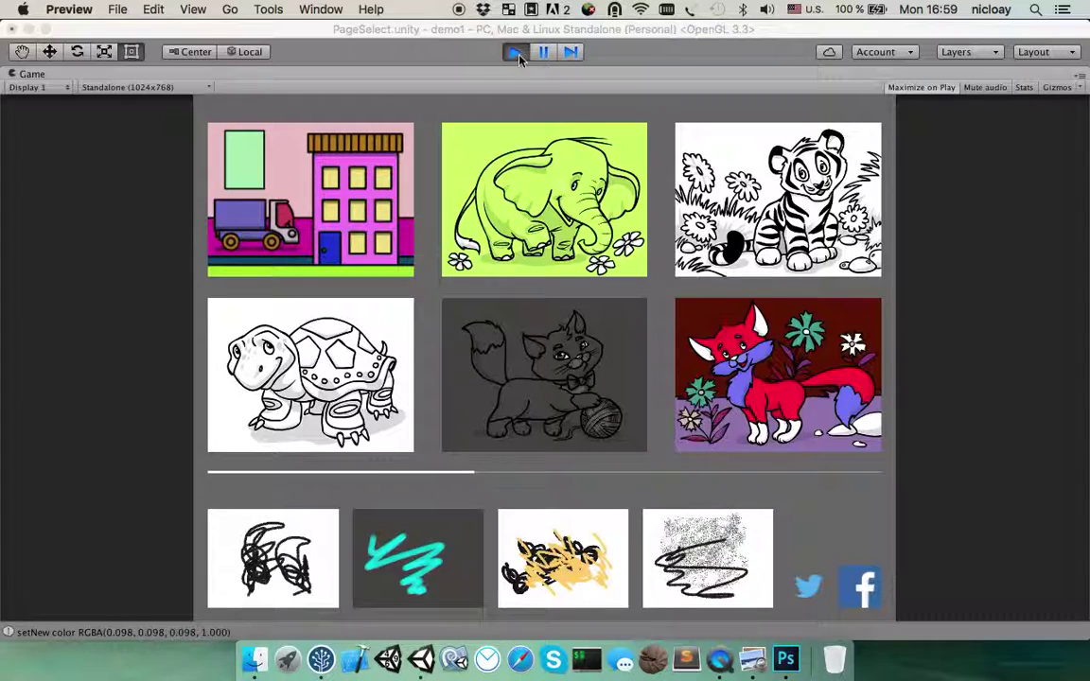